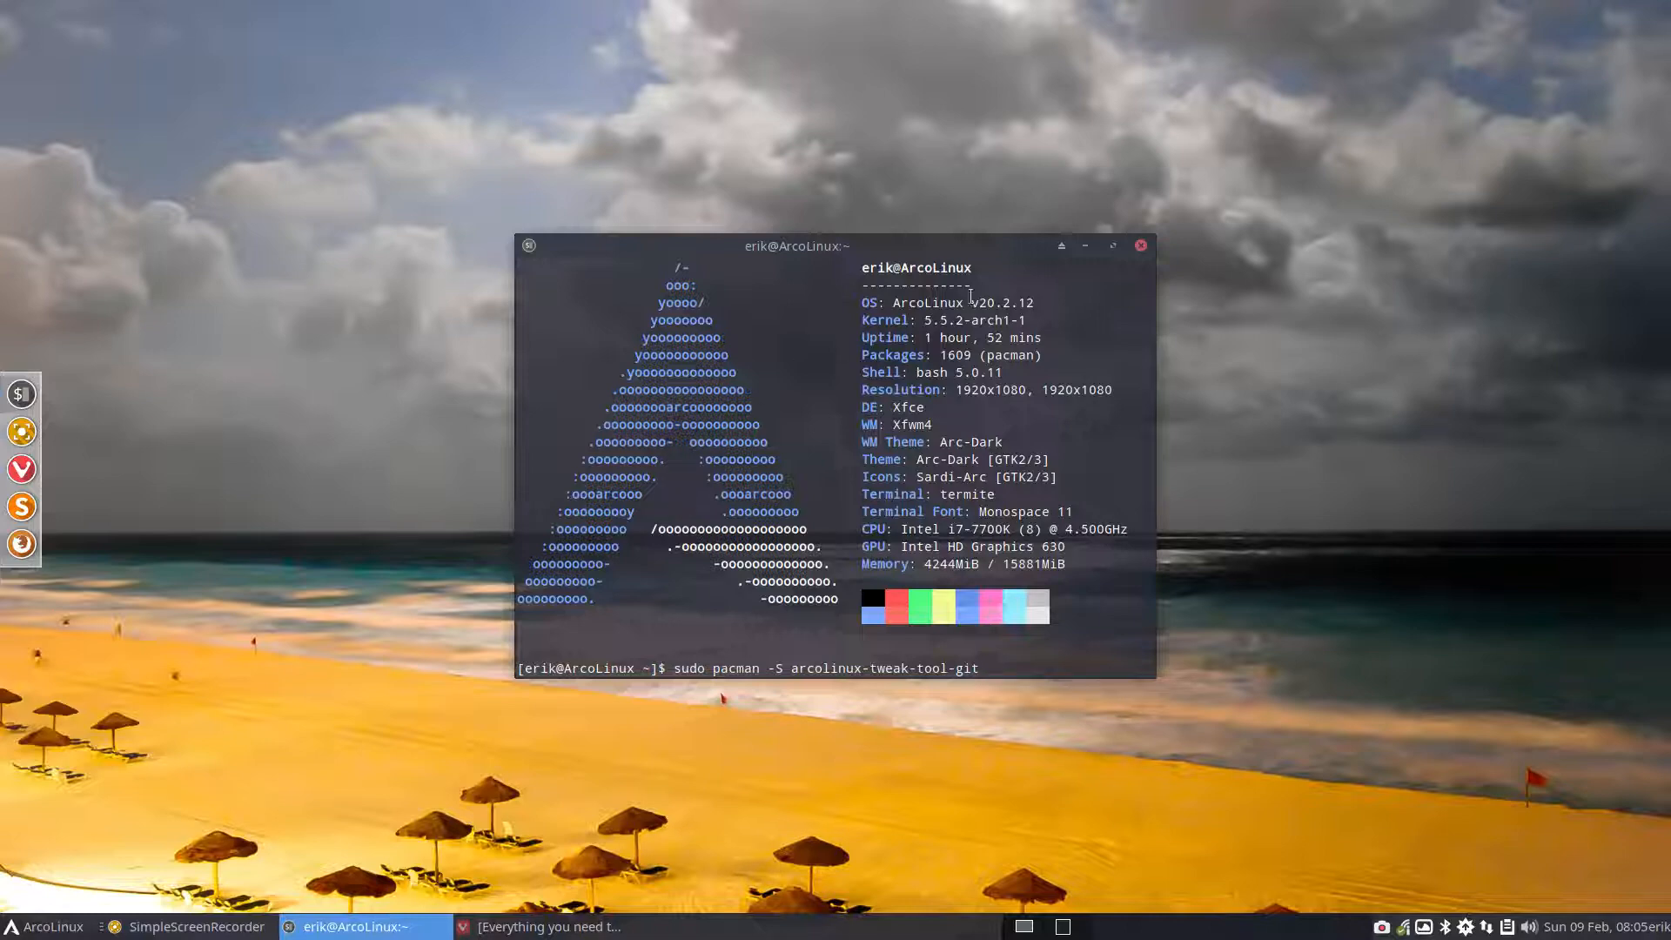
Close the terminal and launch ArcoLinux Tweak Tool, authenticating with the account password
click(1139, 244)
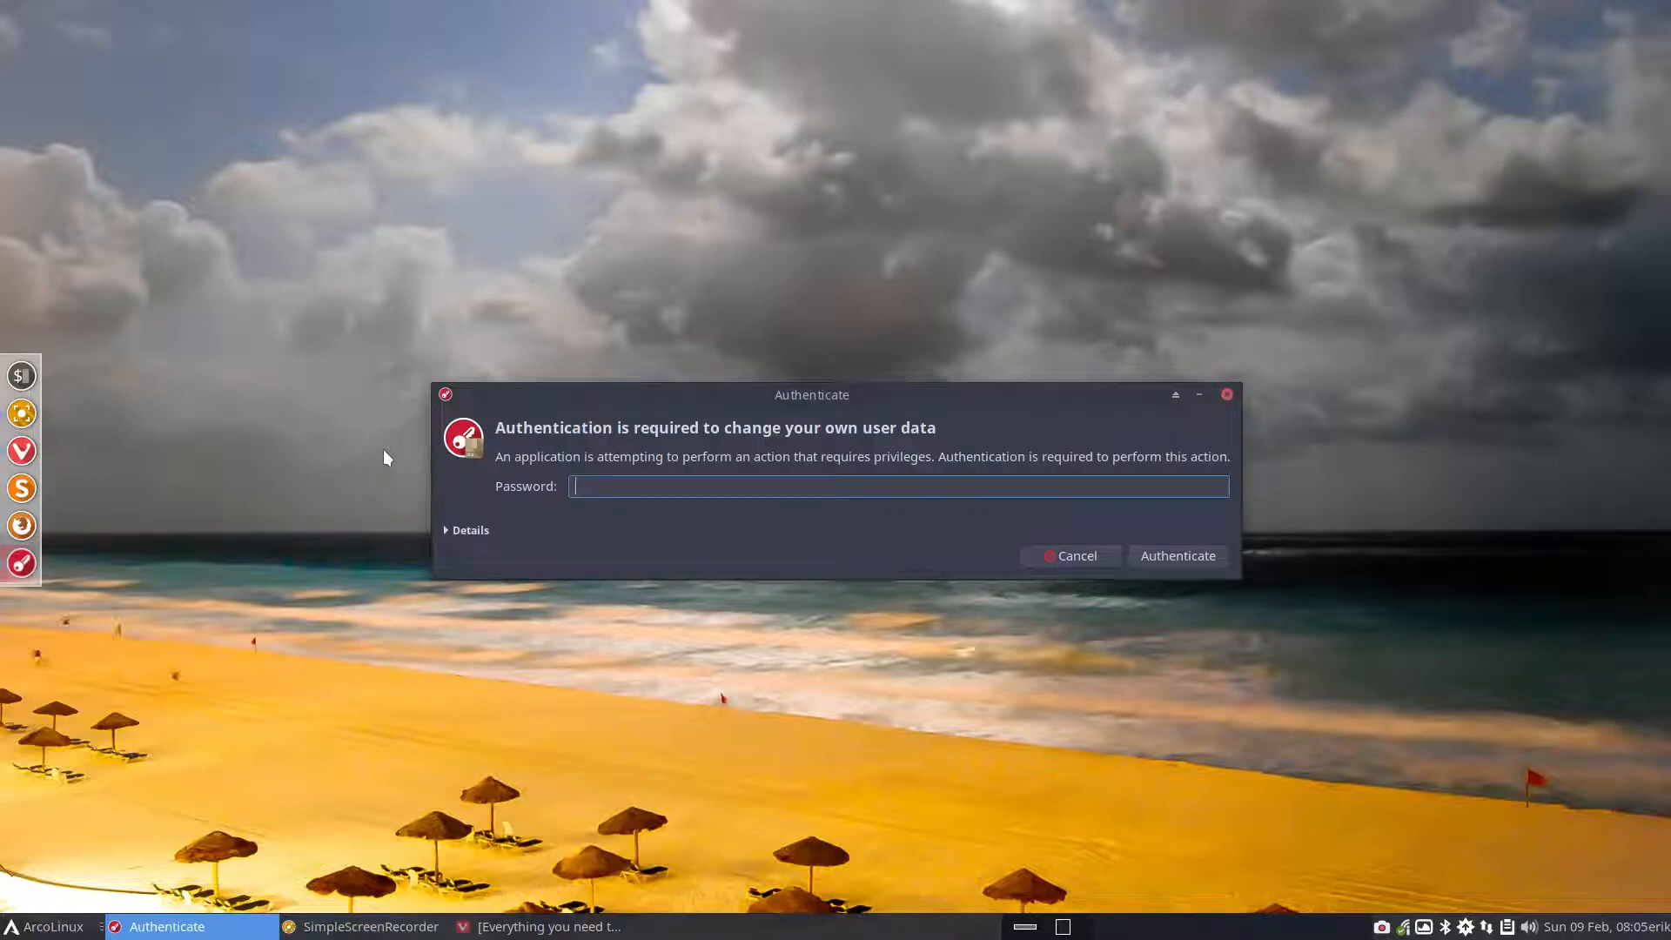
text(****)
key(Return)
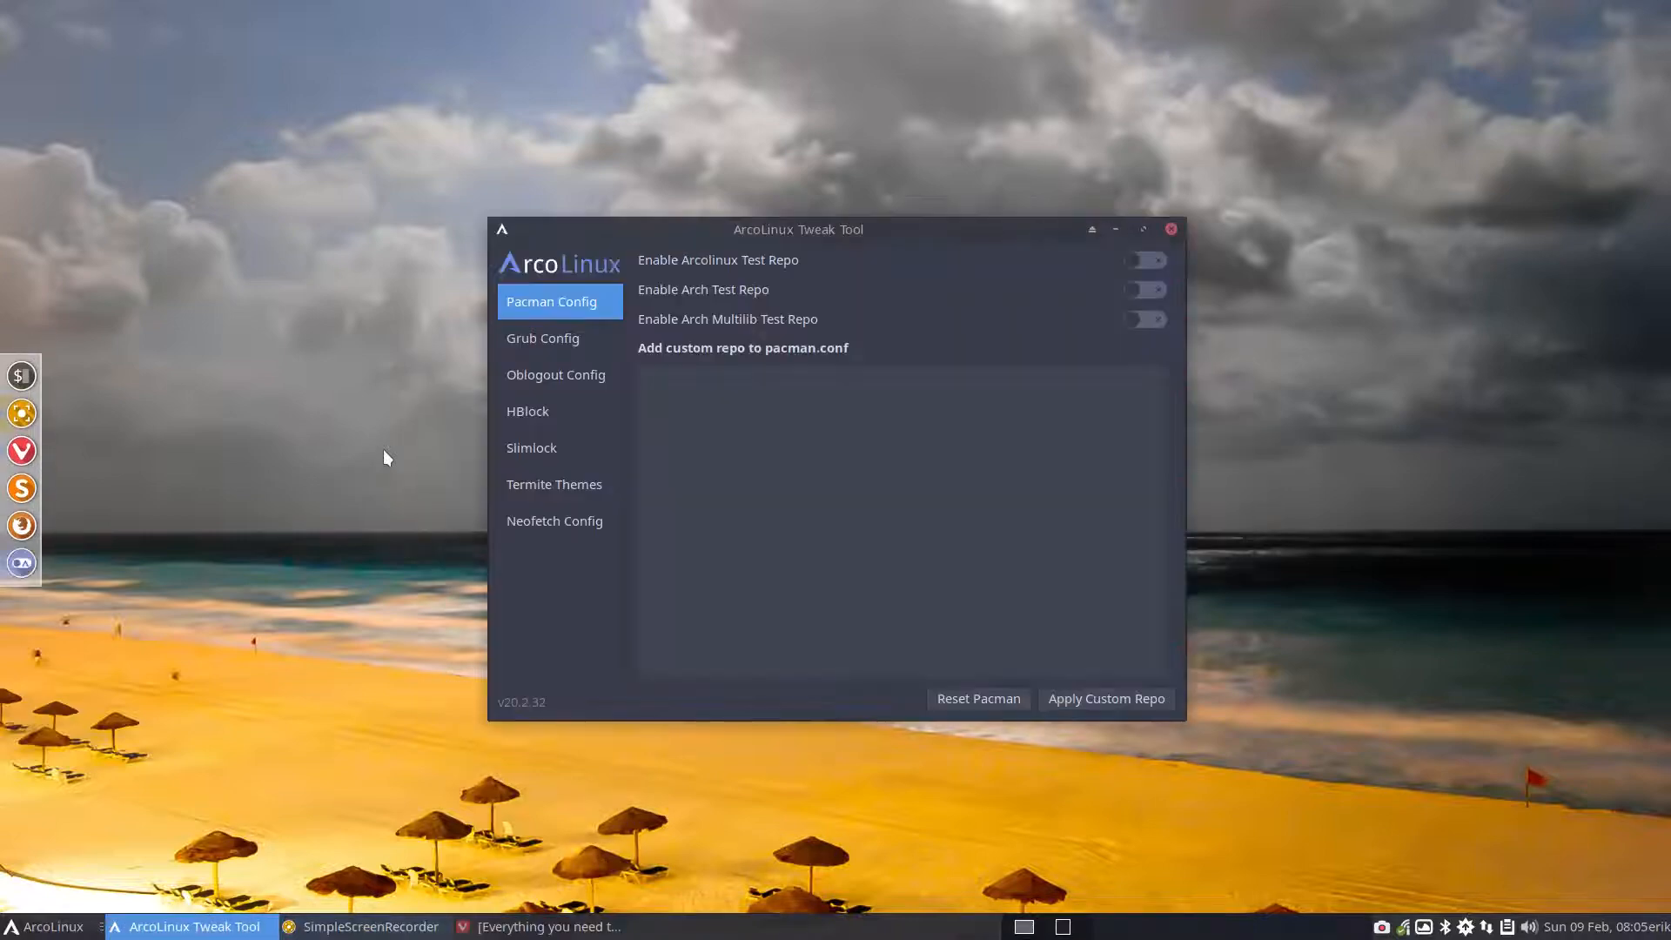
Show the Termite Themes page in the Tweak Tool and place a new terminal window beside it
click(521, 482)
drag(939, 223, 1407, 28)
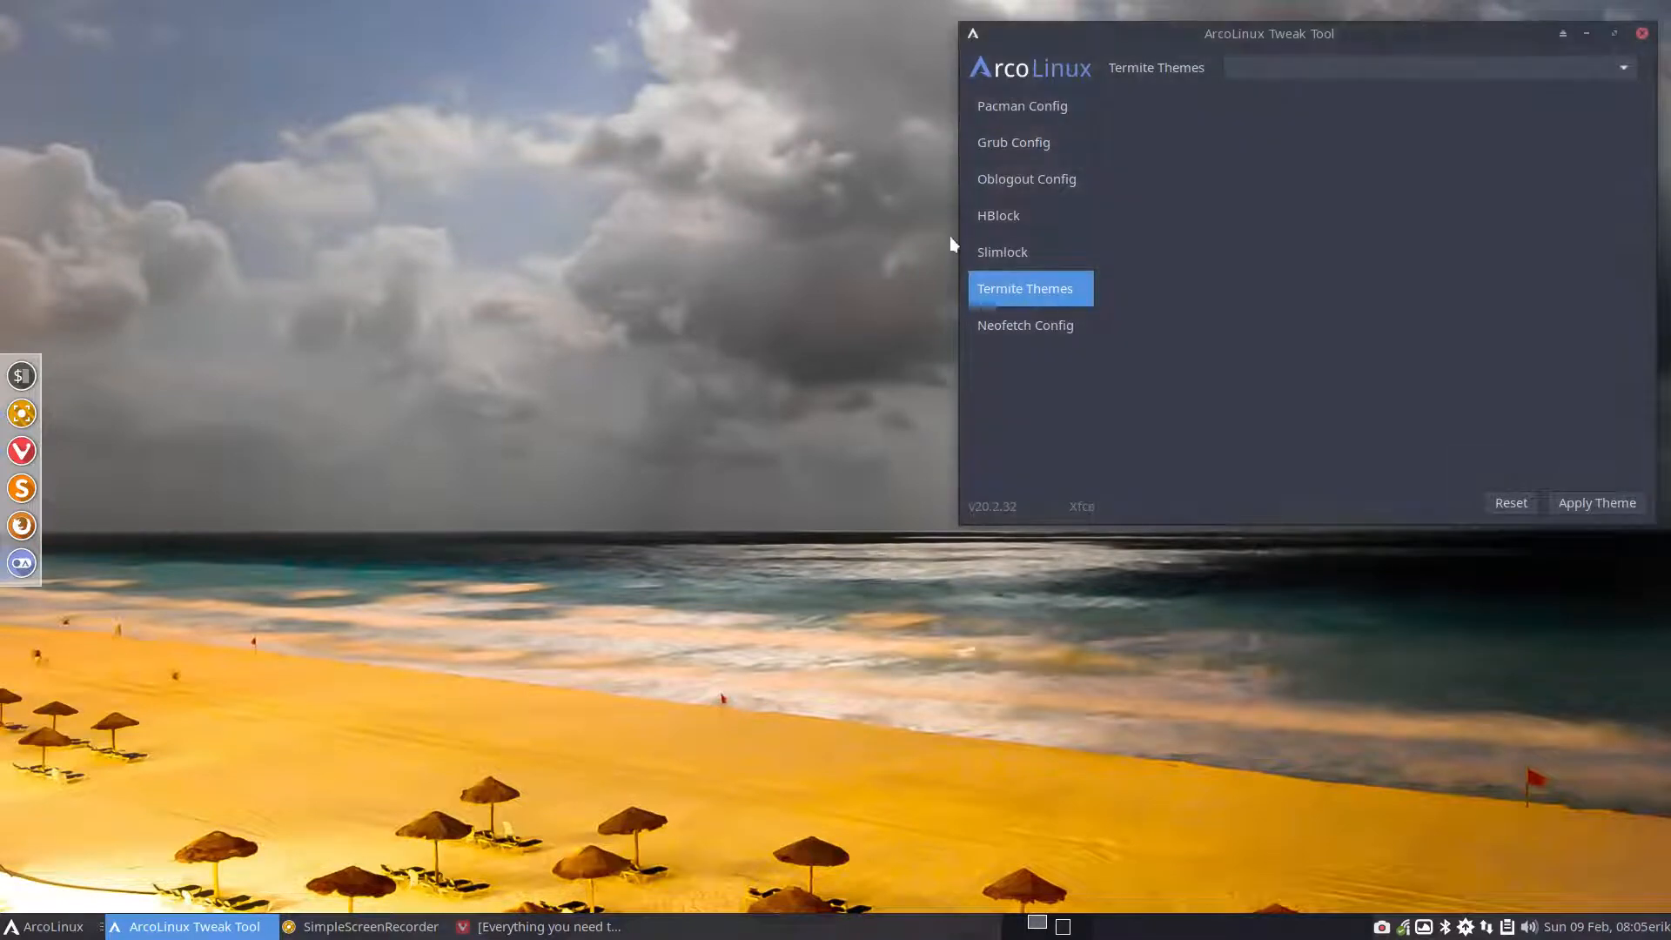
click(424, 546)
key(ctrl+alt+Return)
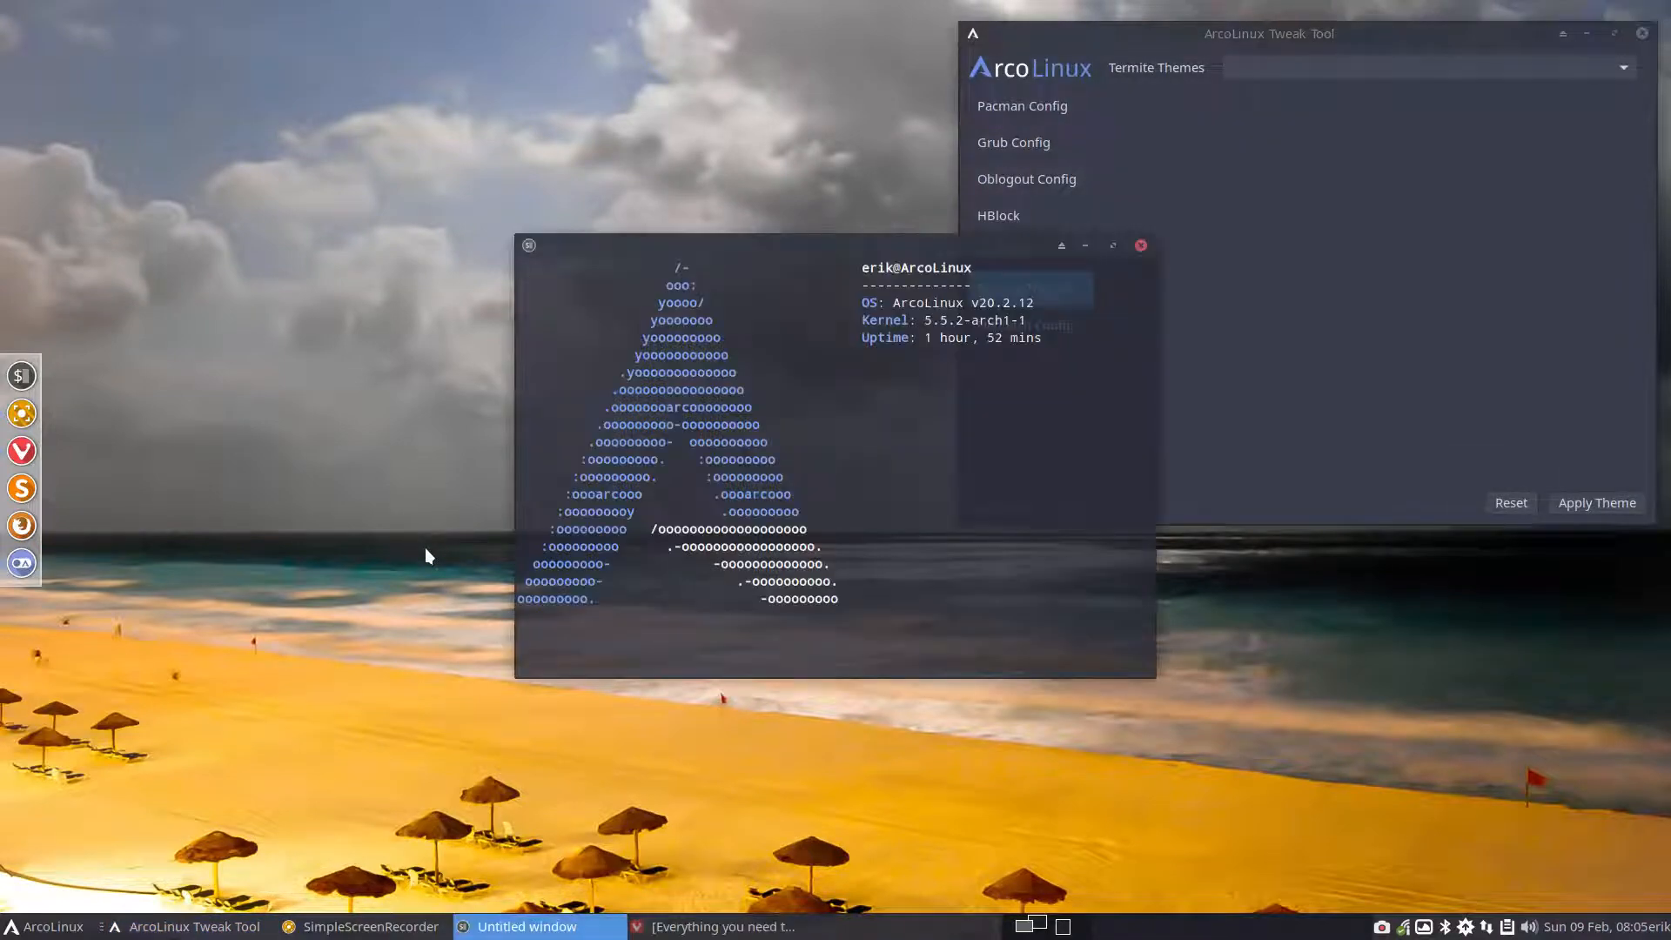
drag(837, 250, 484, 264)
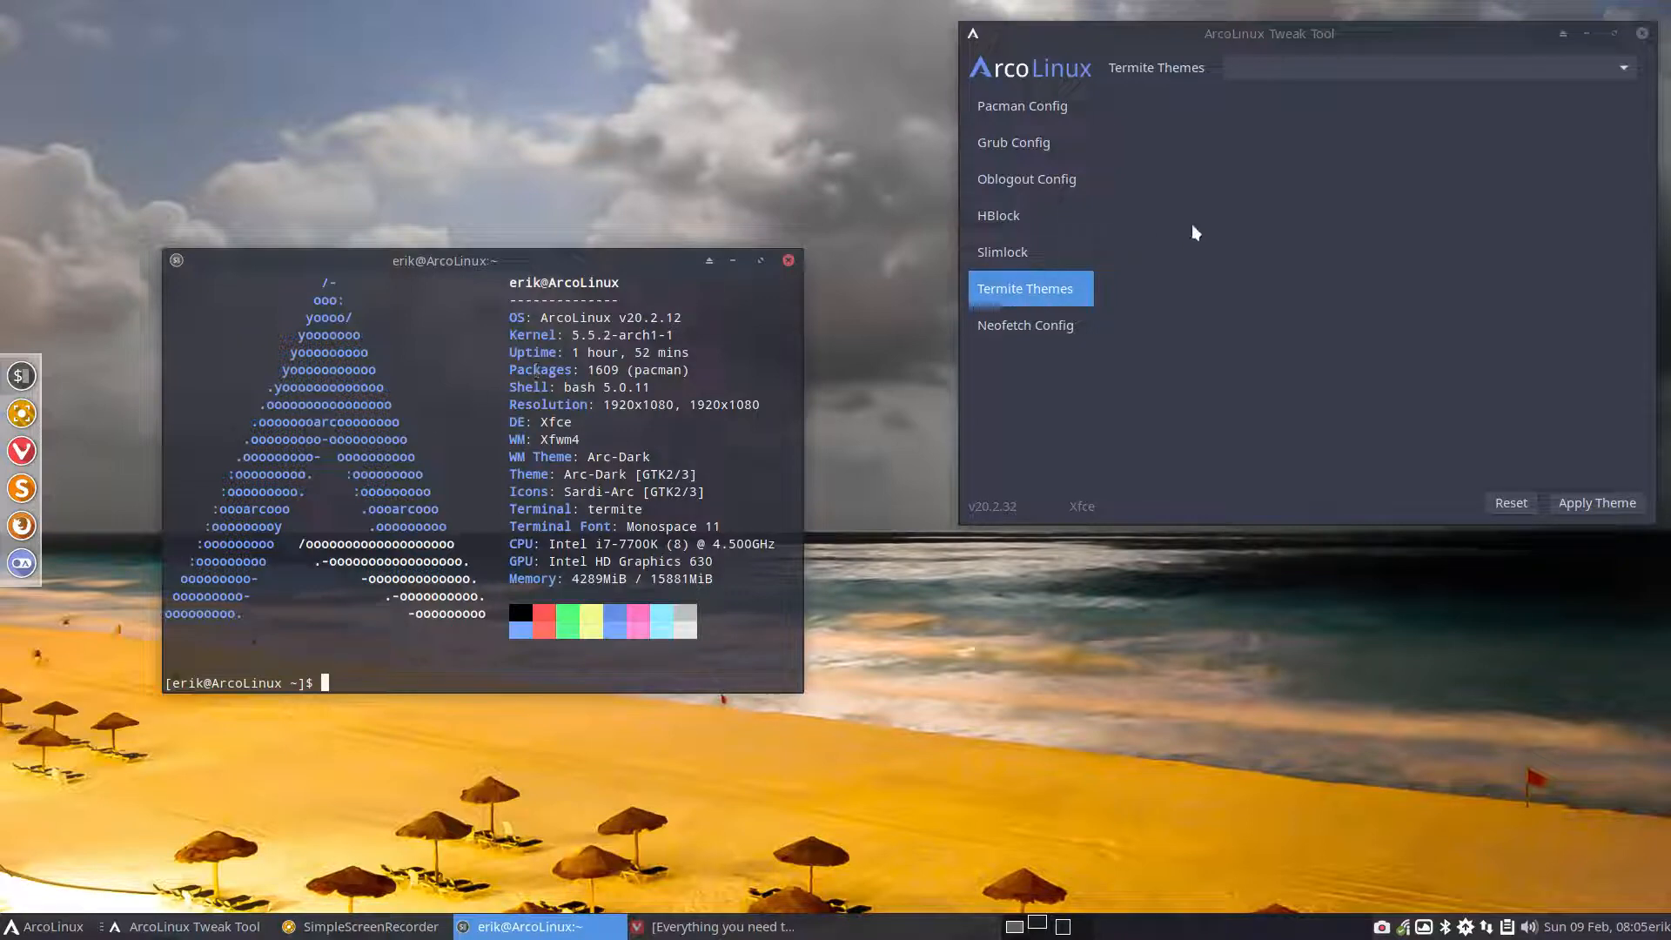
Look through the list of available Termite themes, dismiss it without choosing one, and close the terminal
click(1344, 67)
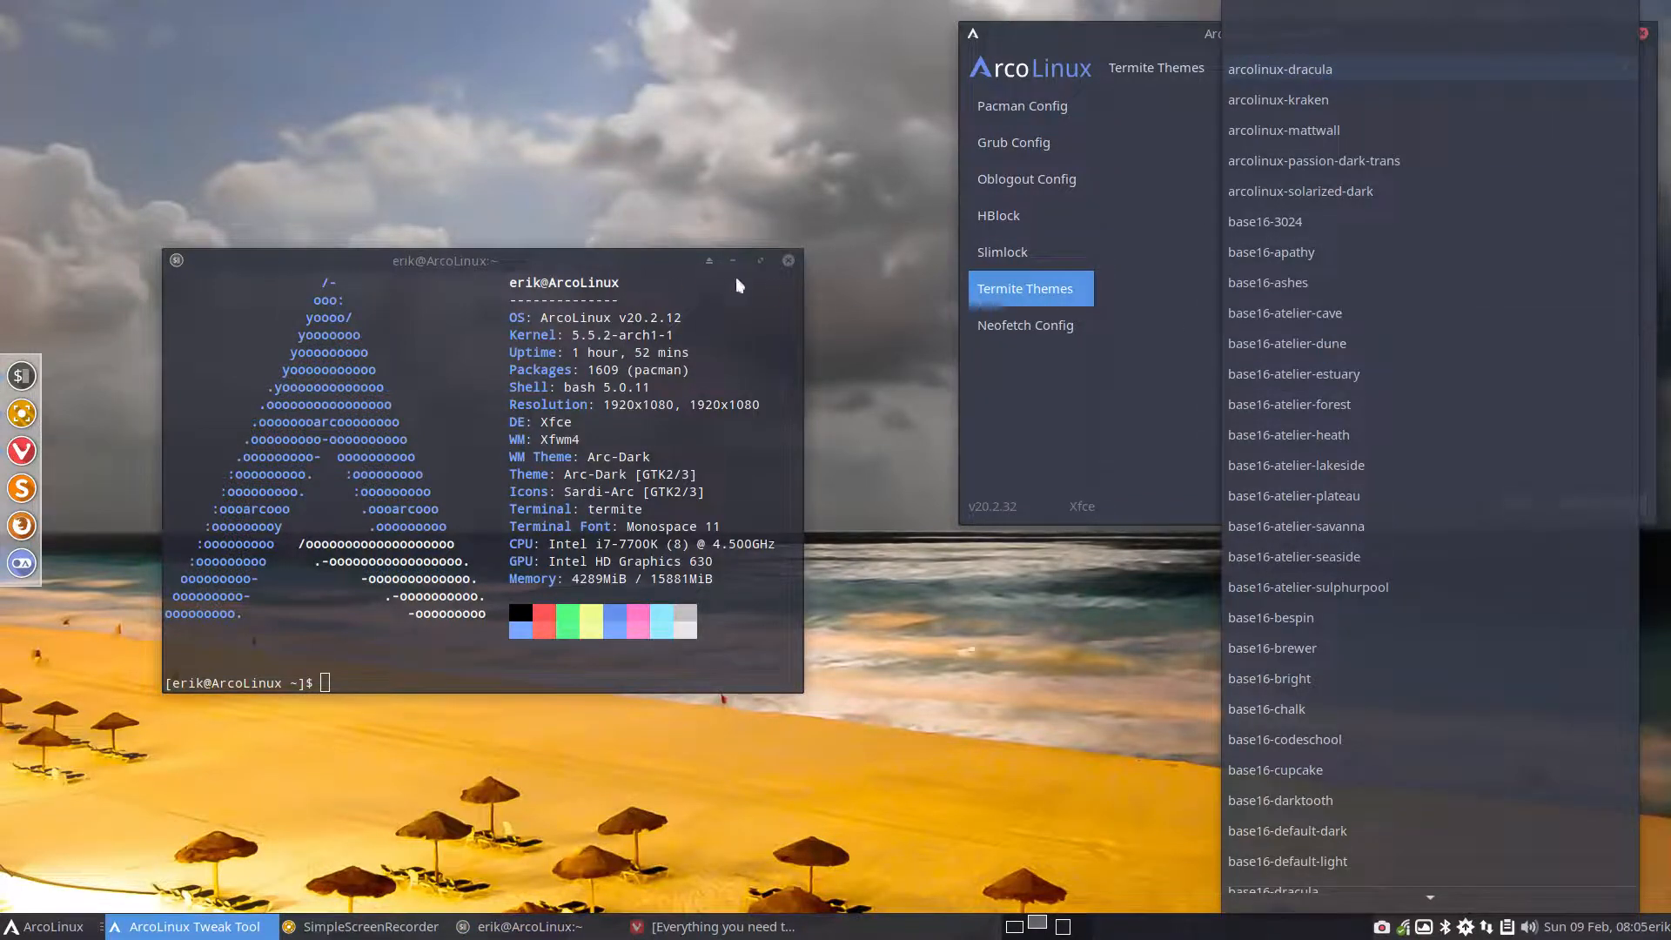
click(790, 262)
click(854, 338)
click(792, 261)
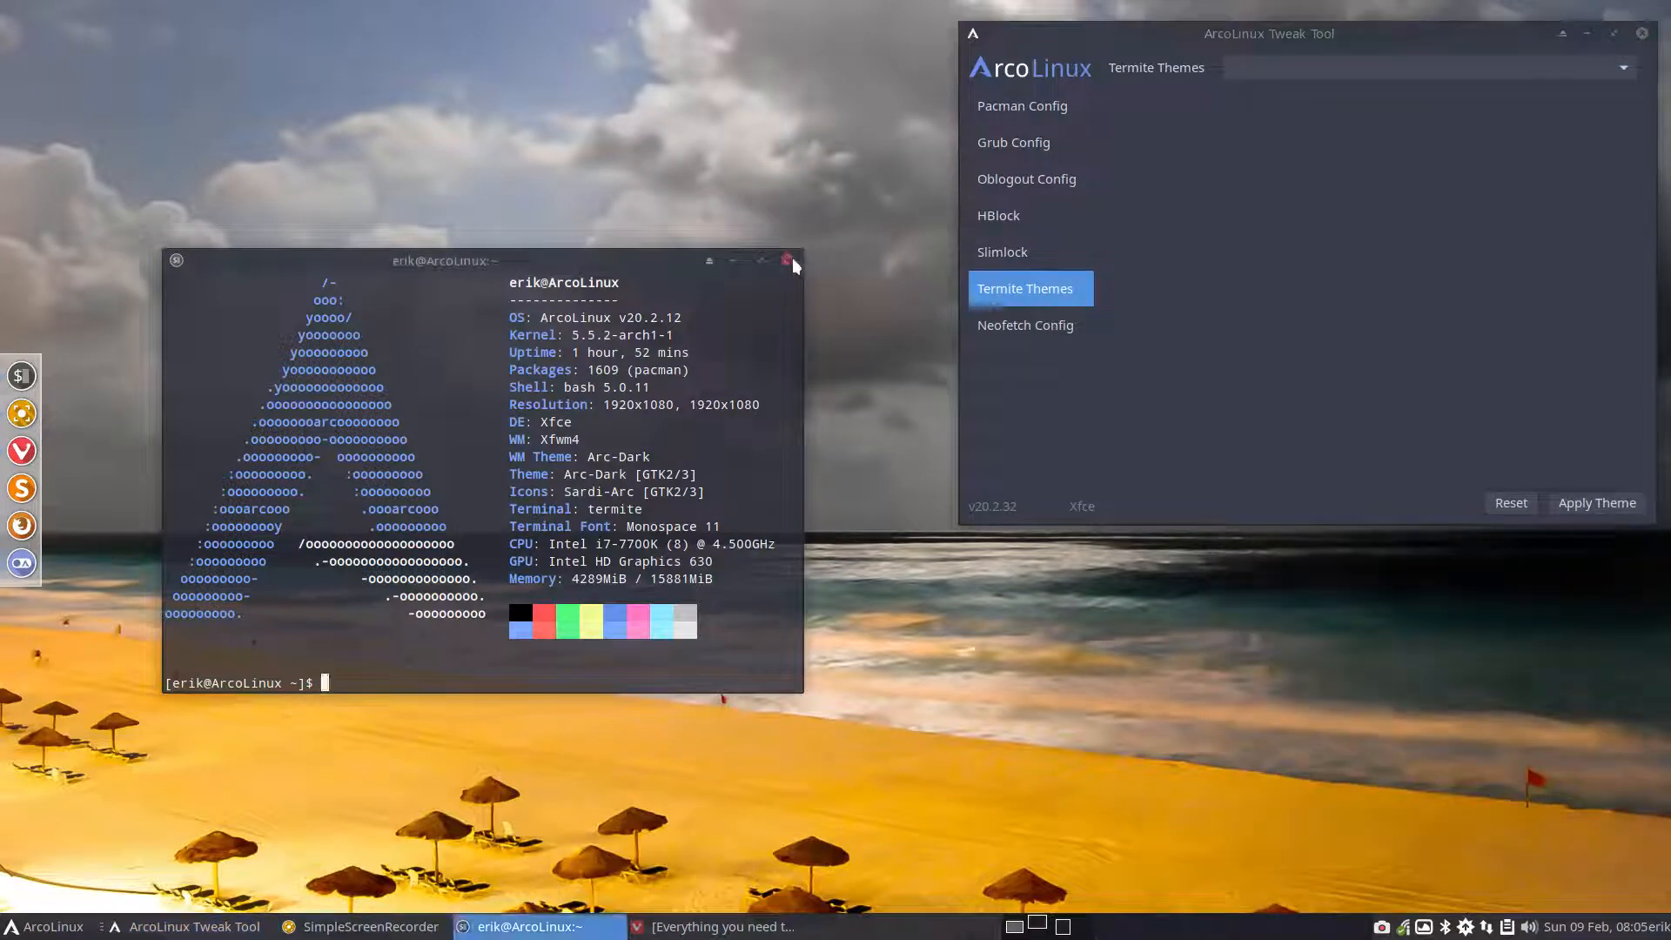
click(435, 440)
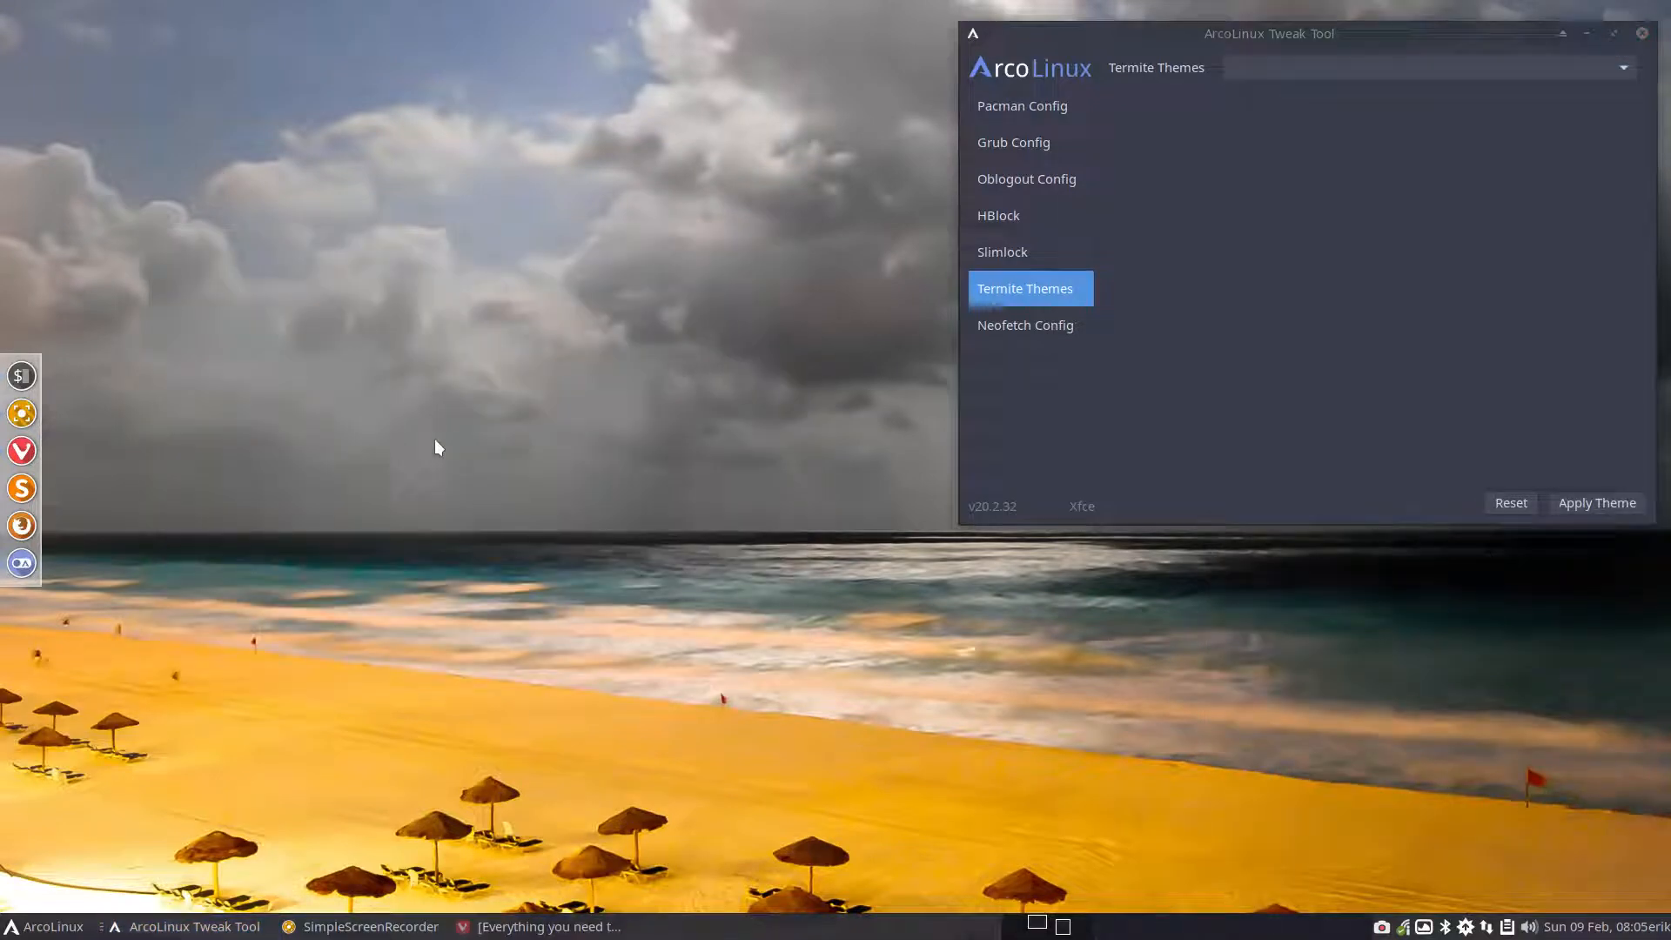
Open the ~/.config/termite/themes folder in the file manager and tile its window beside the Tweak Tool
key(super+shift+Return)
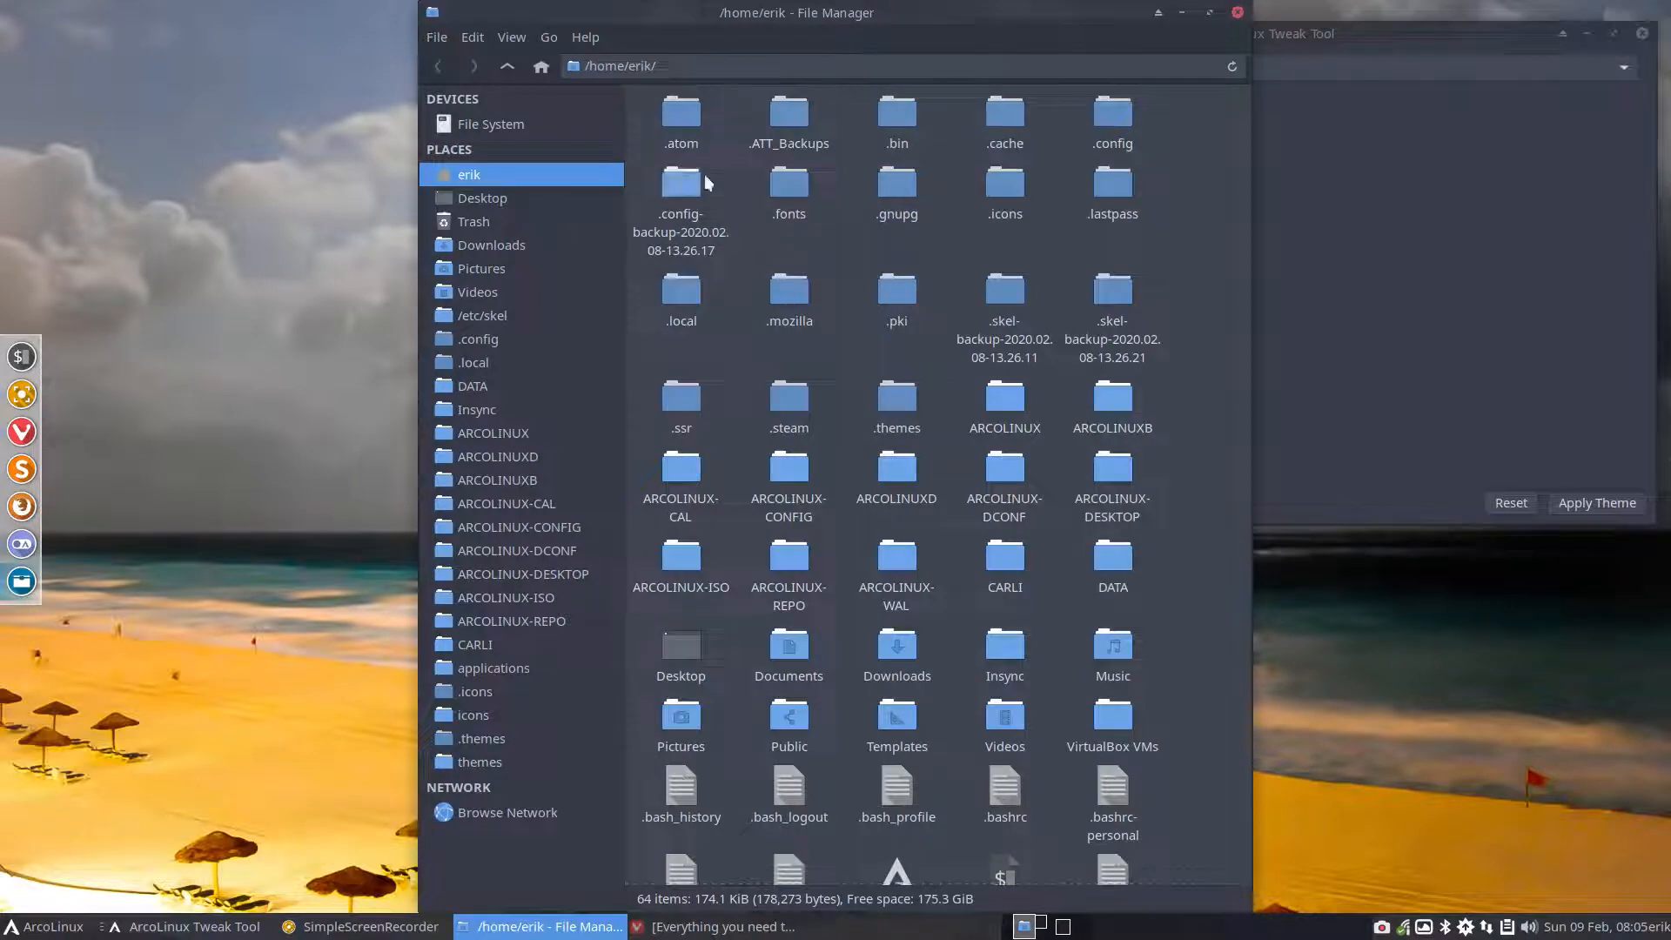
double_click(1101, 114)
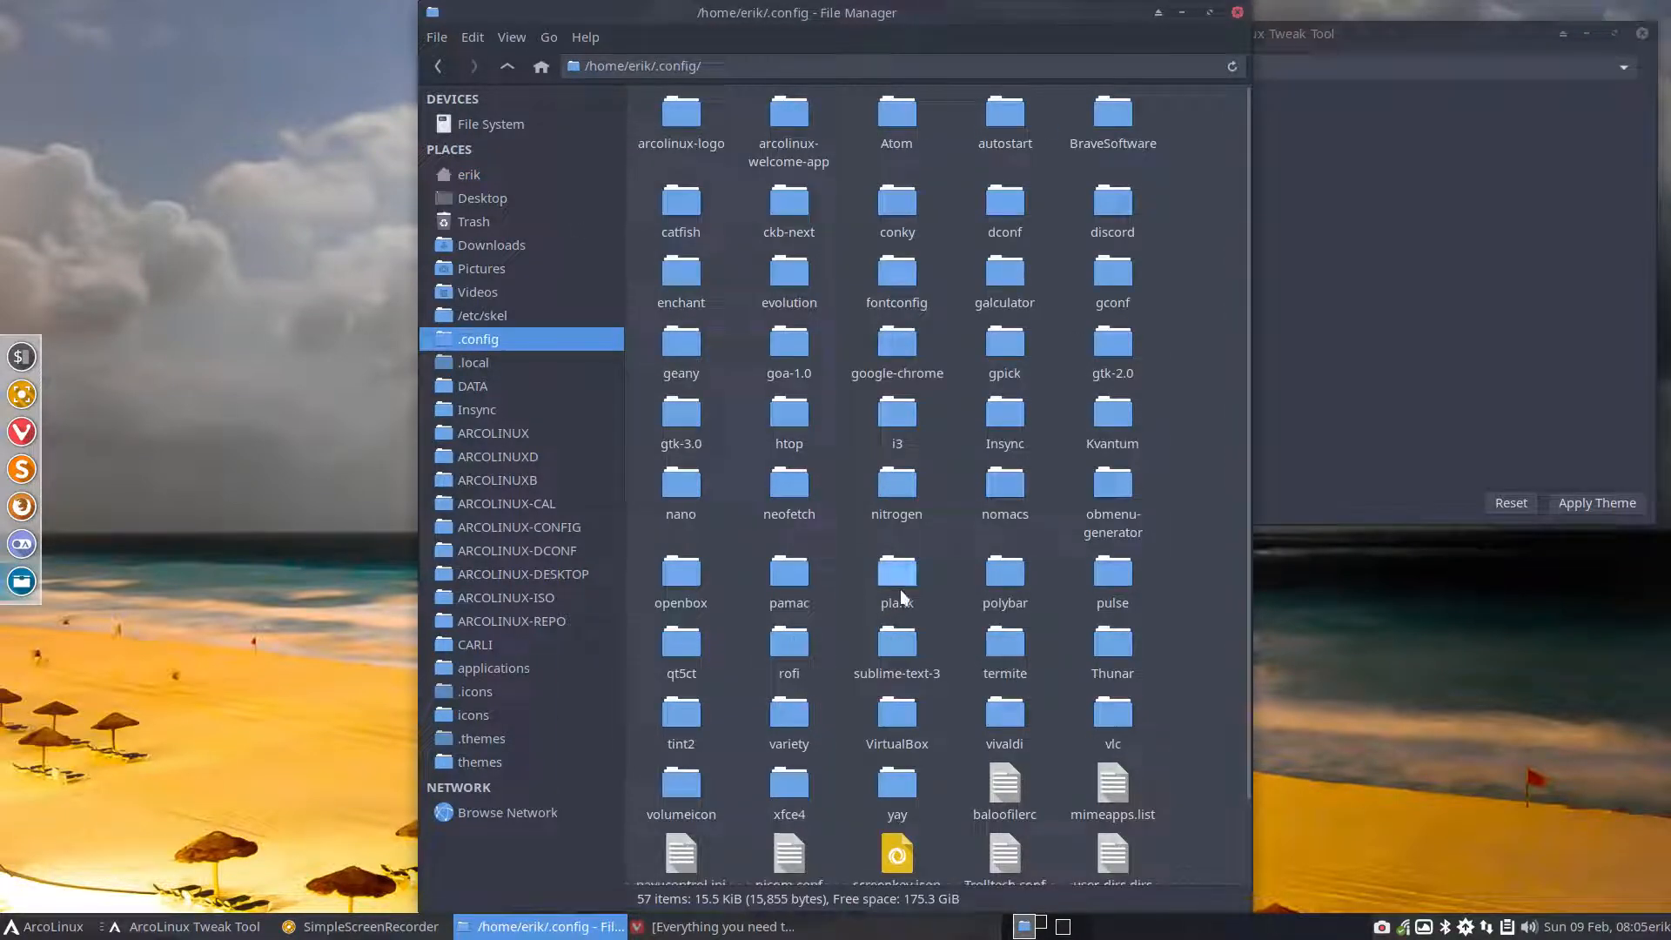
double_click(1005, 644)
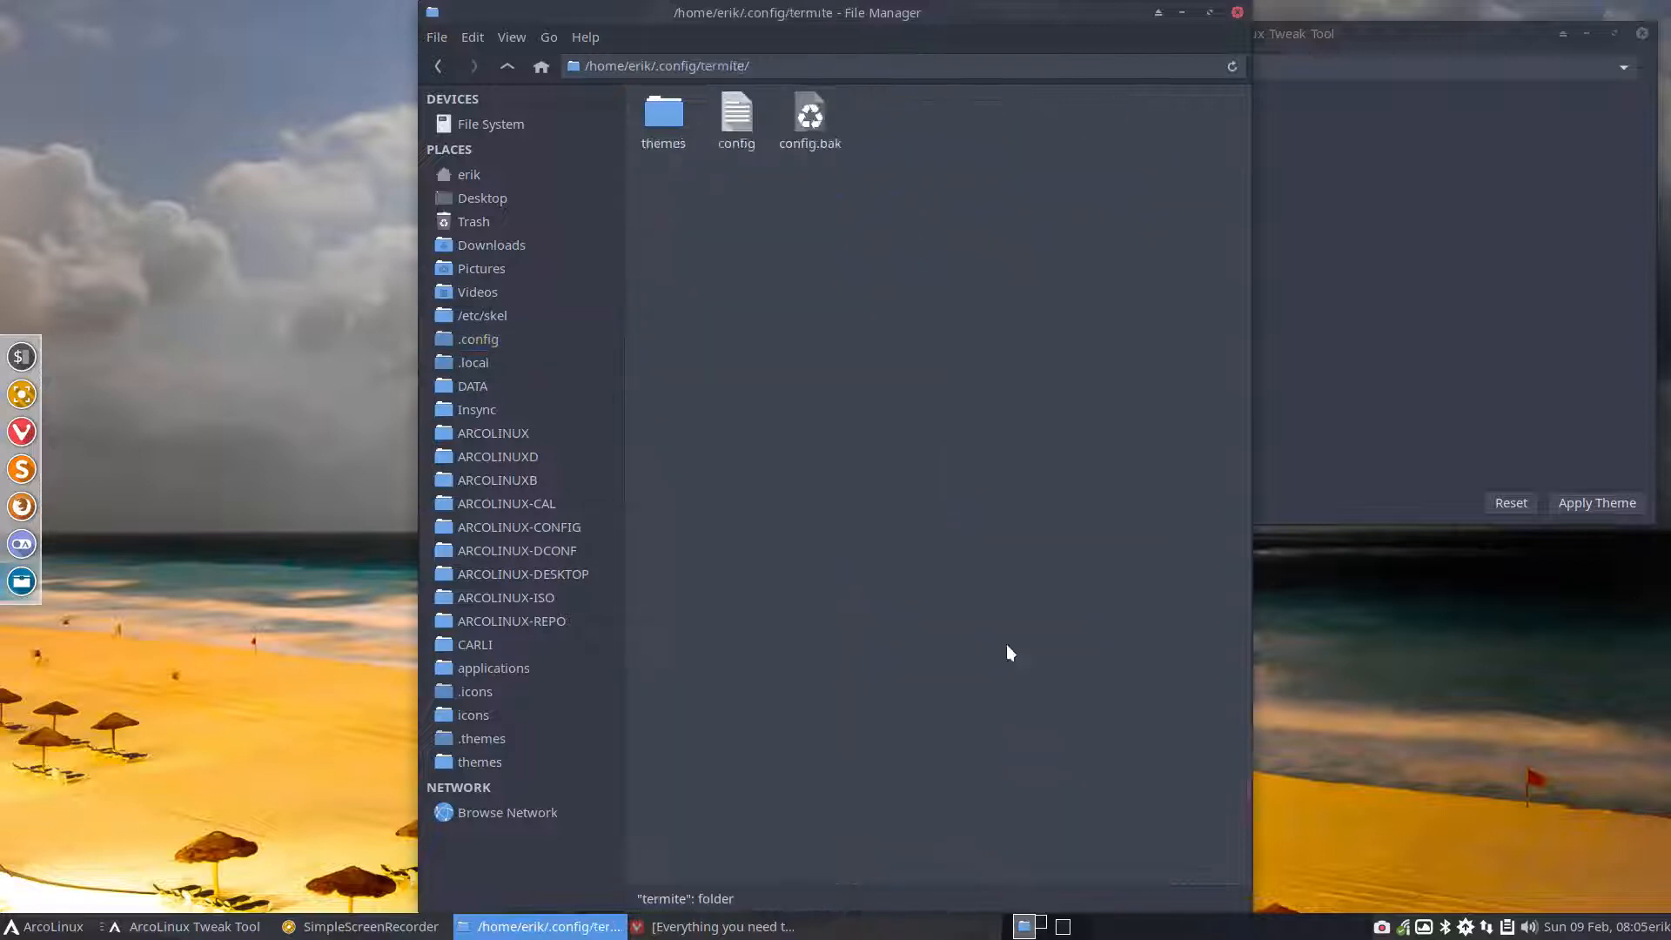
double_click(677, 122)
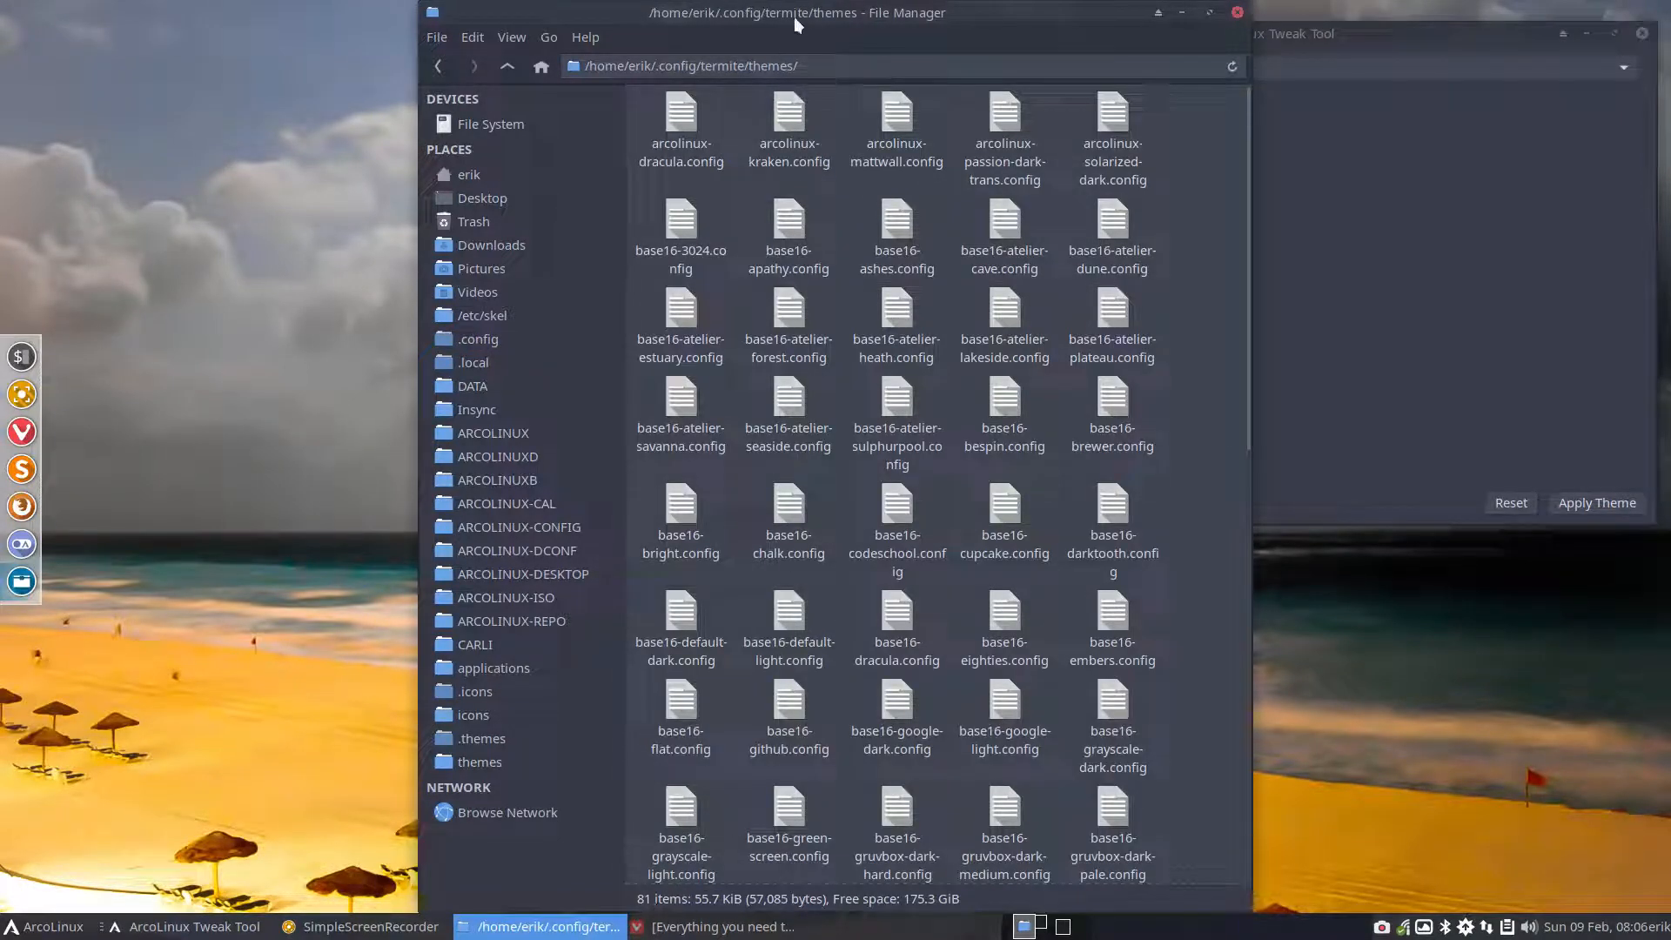
drag(793, 17, 2, 292)
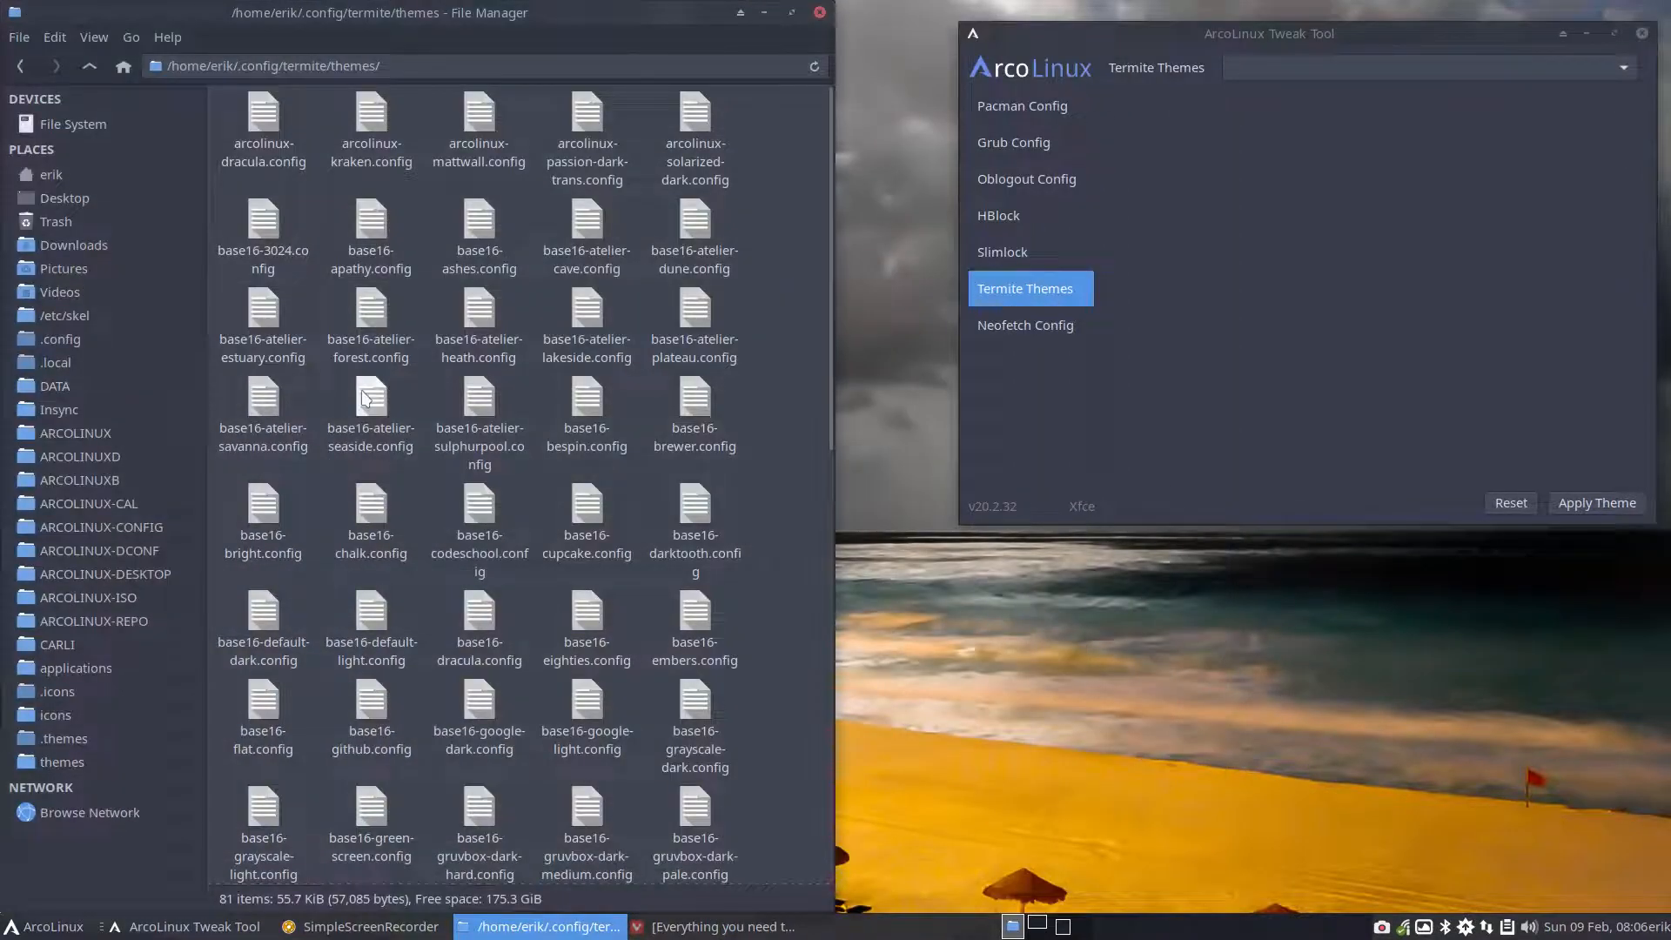
Compare the theme files in the themes folder with the Termite Themes list in the Tweak Tool
scroll(321, 550, down, 5)
scroll(336, 557, down, 1)
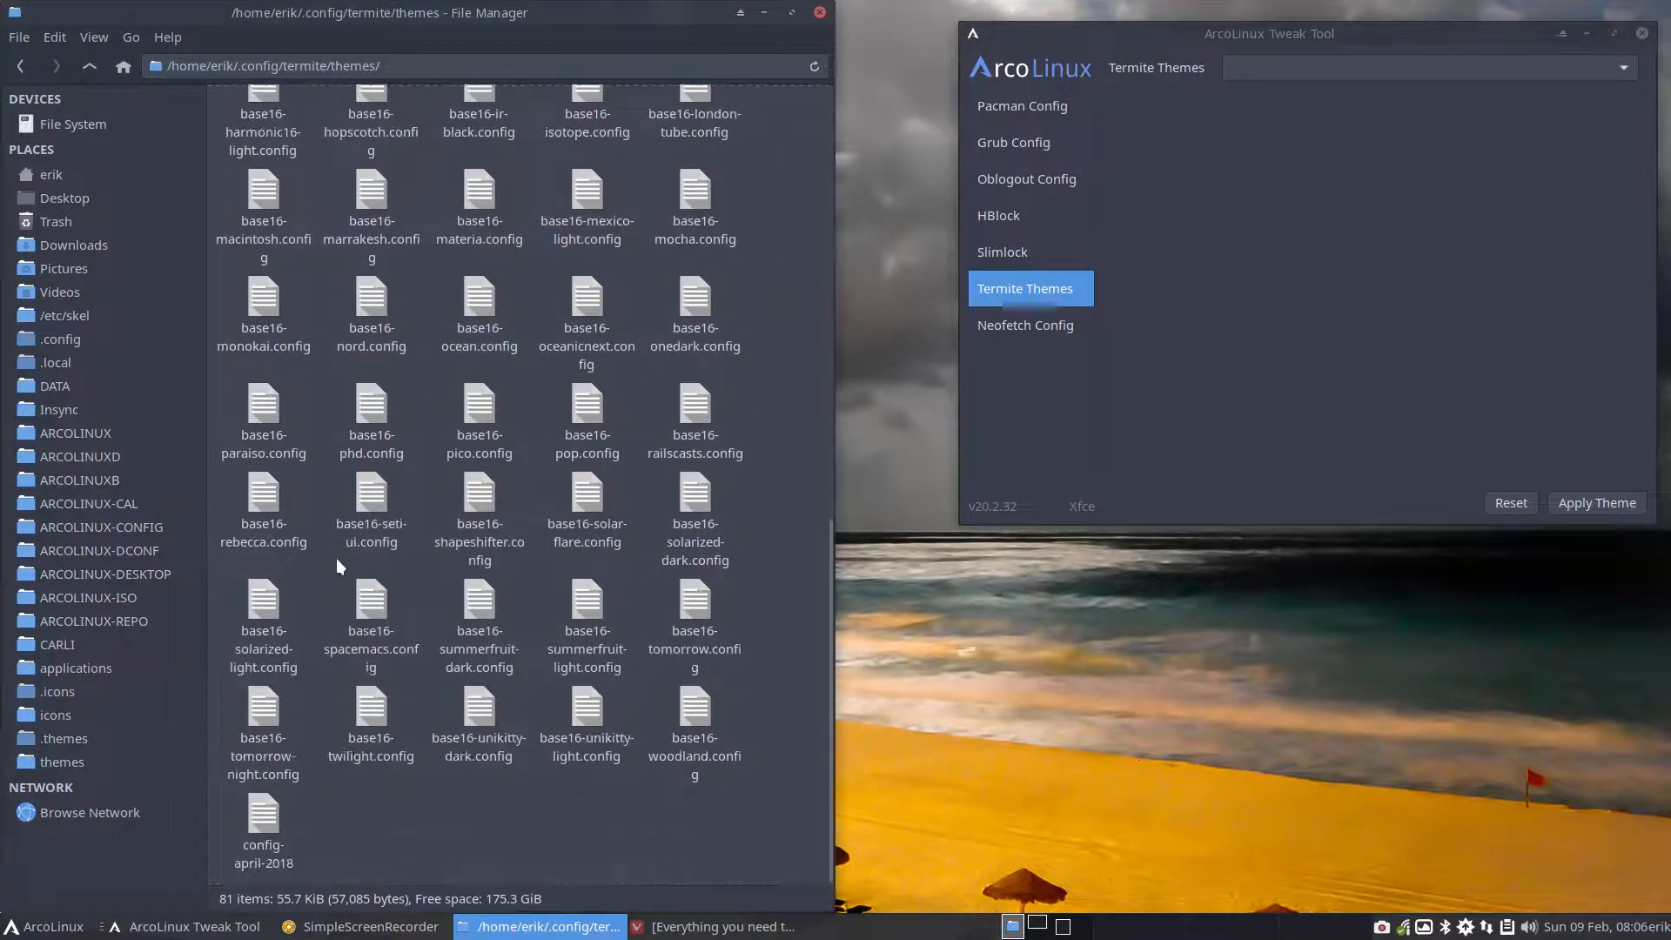
click(1316, 152)
click(1359, 67)
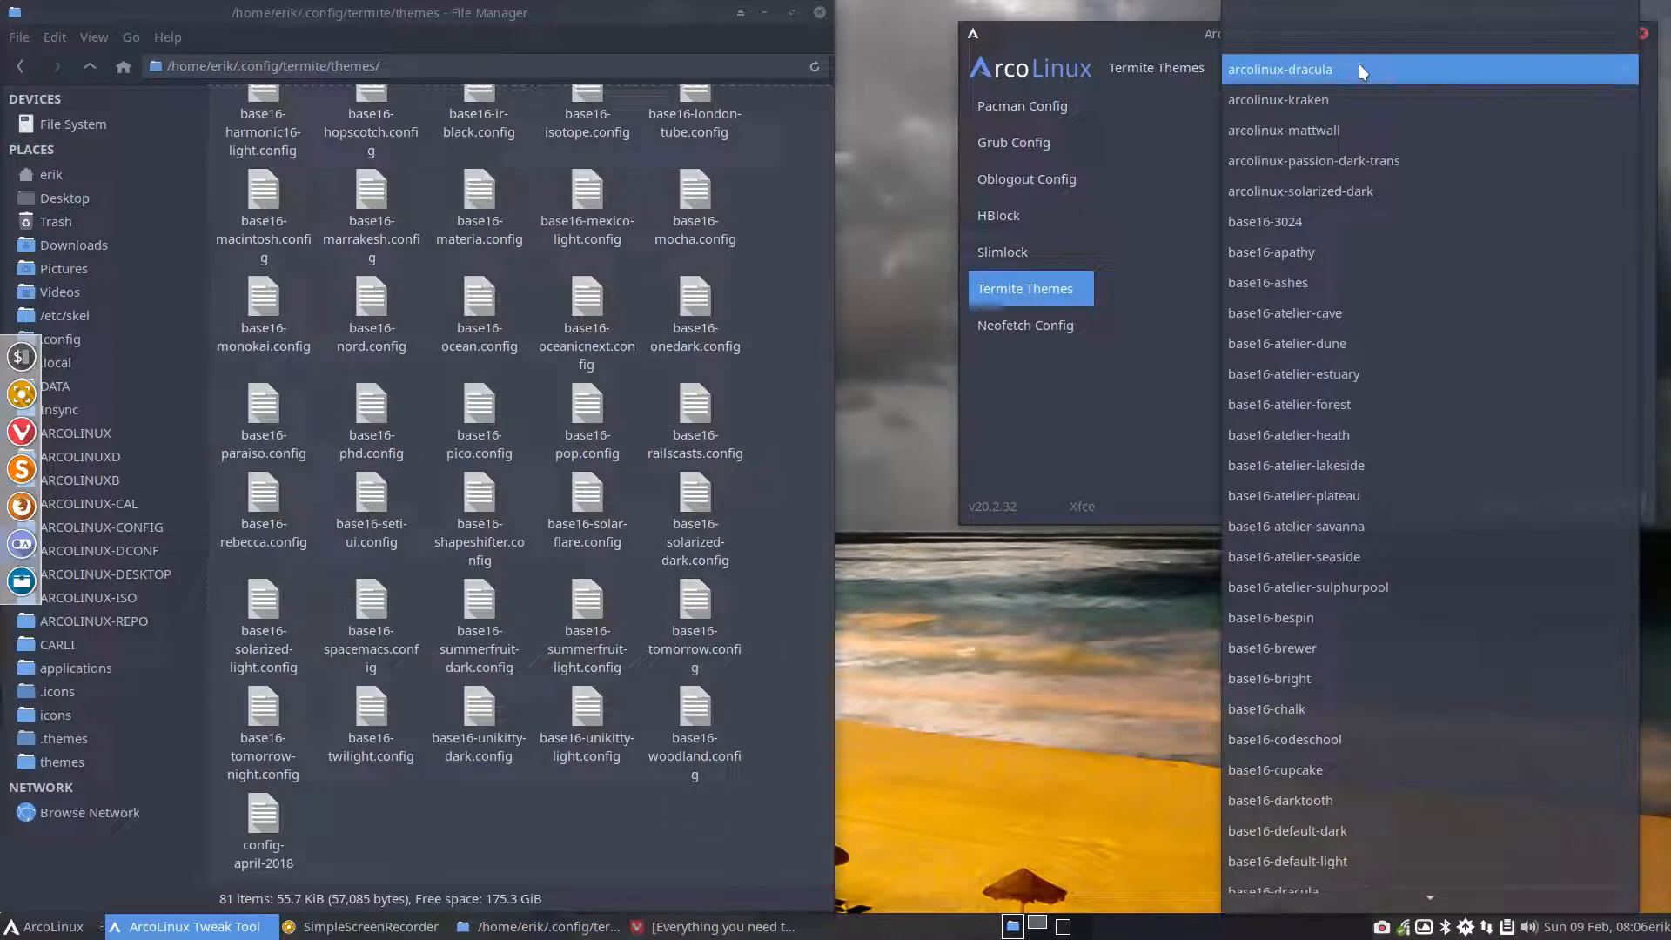
click(233, 47)
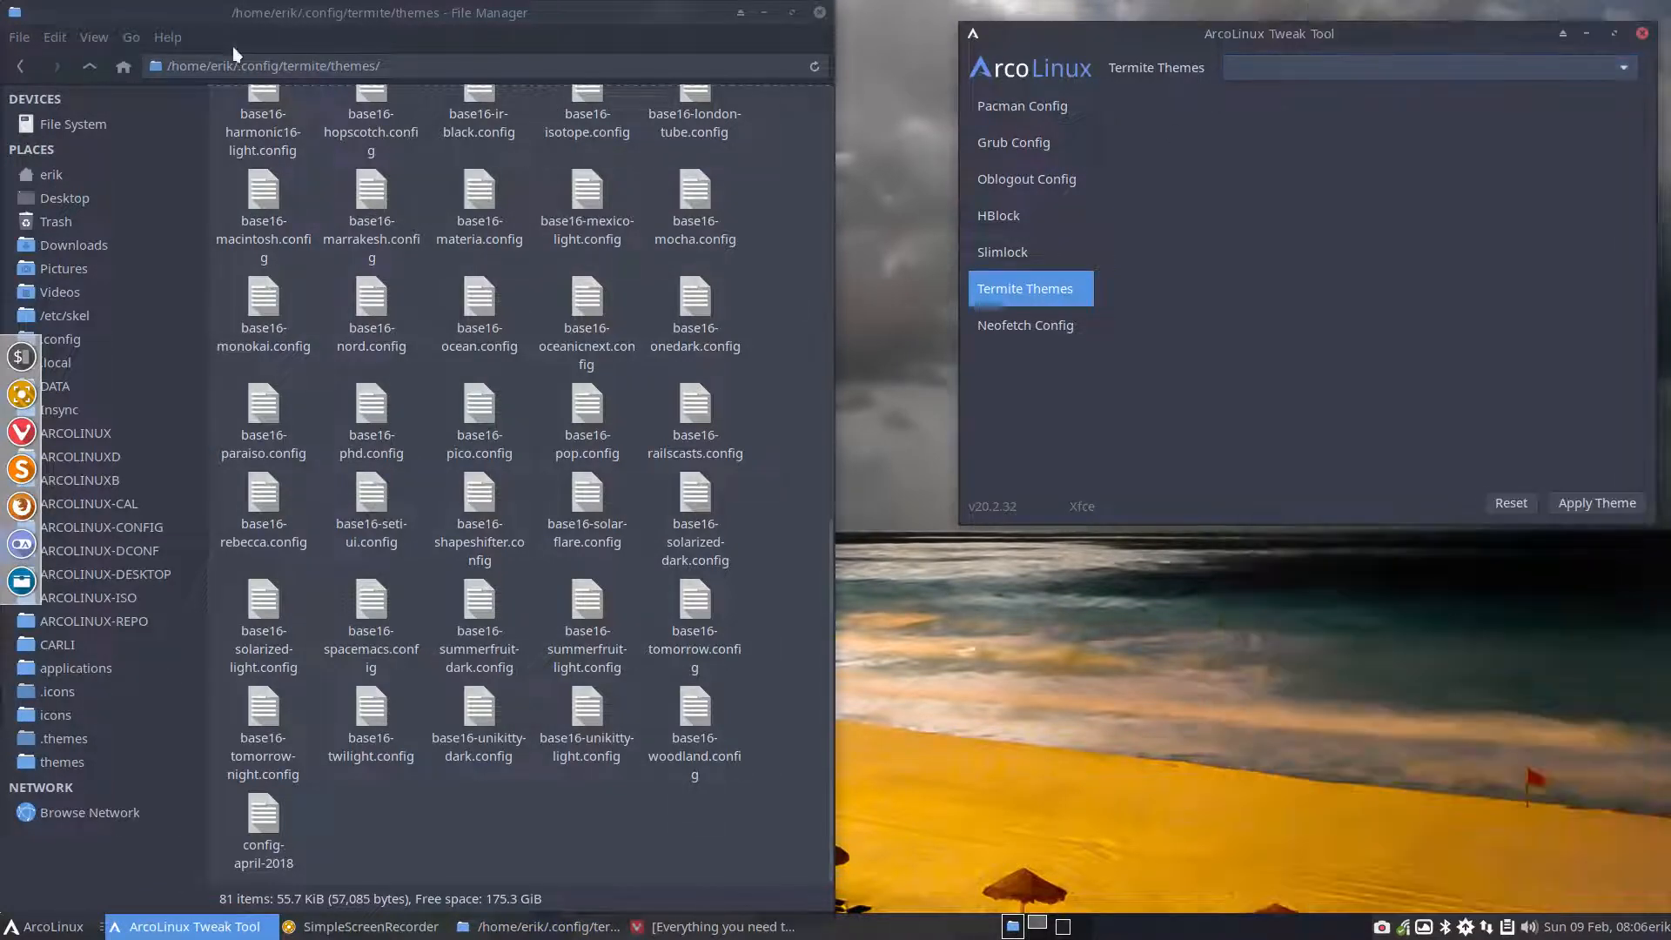
Go up to the termite folder and open its config file in Sublime Text
click(88, 66)
click(322, 133)
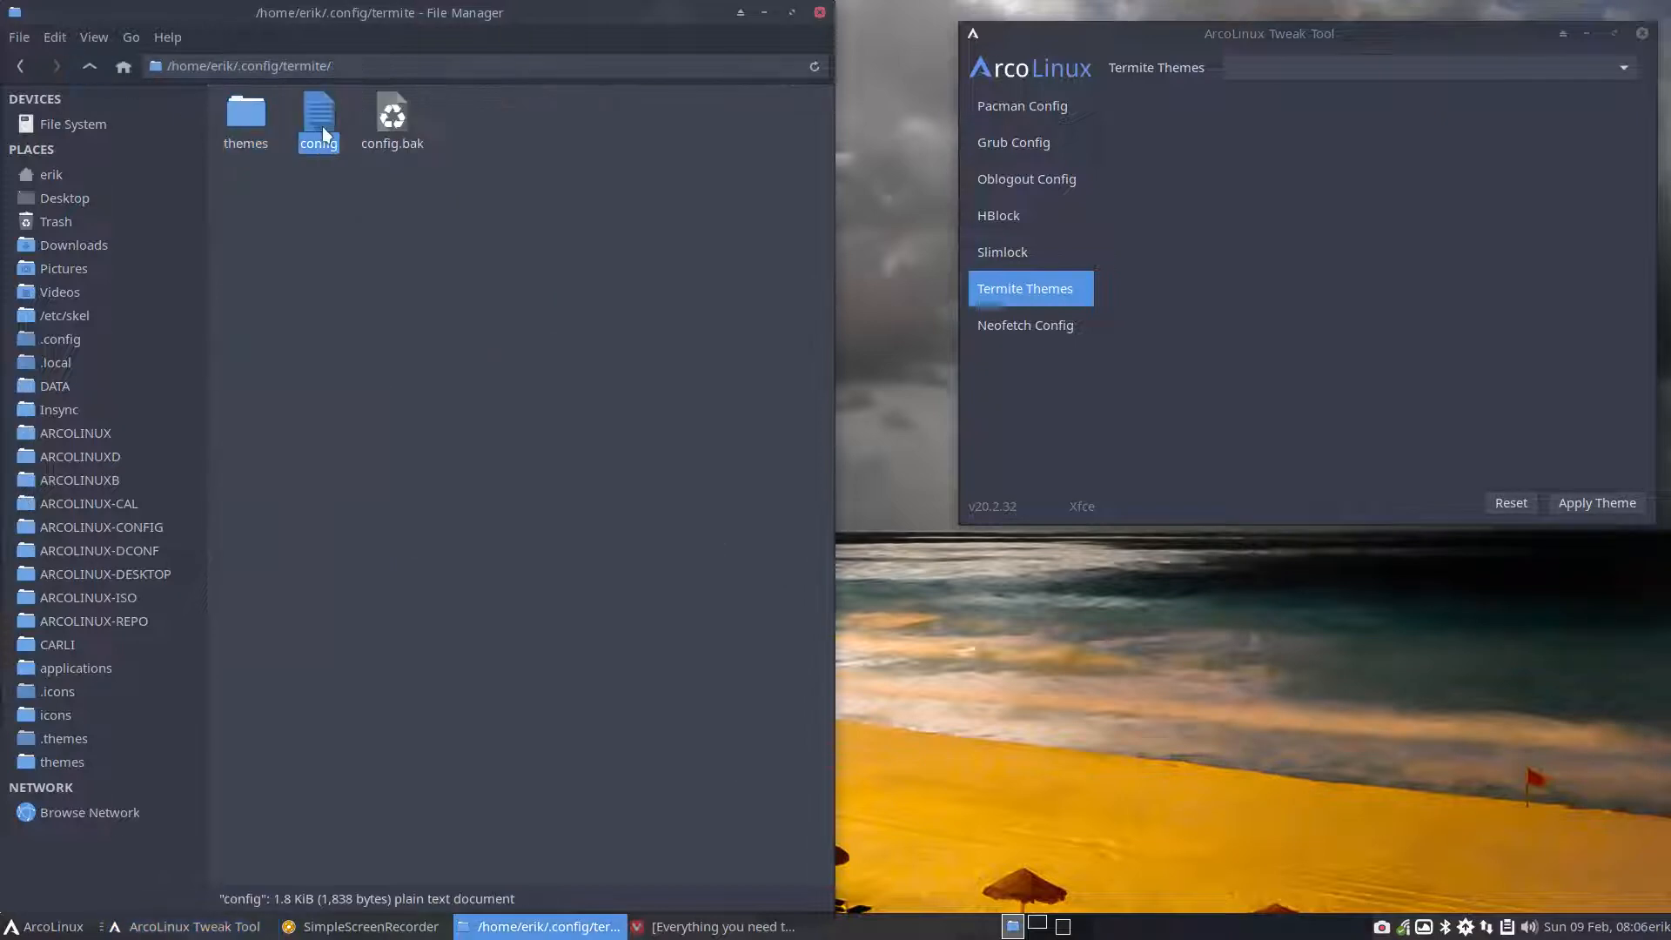
double_click(323, 133)
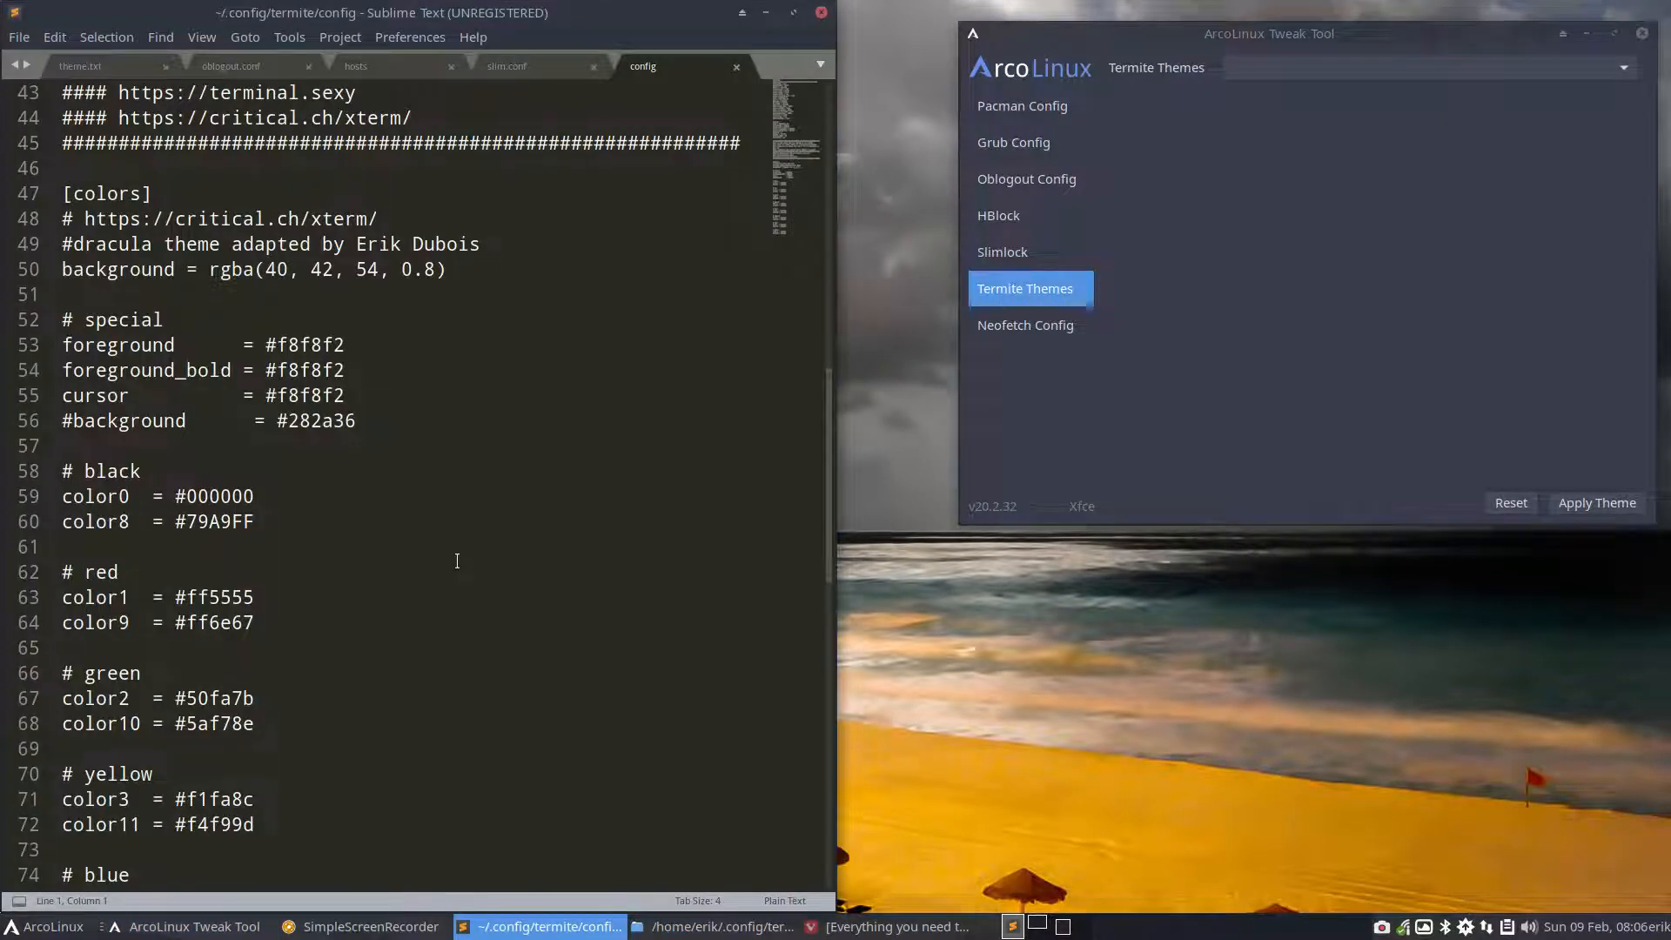
Open a terminal beside the config file to view its current colours, and close it again
key(super+Return)
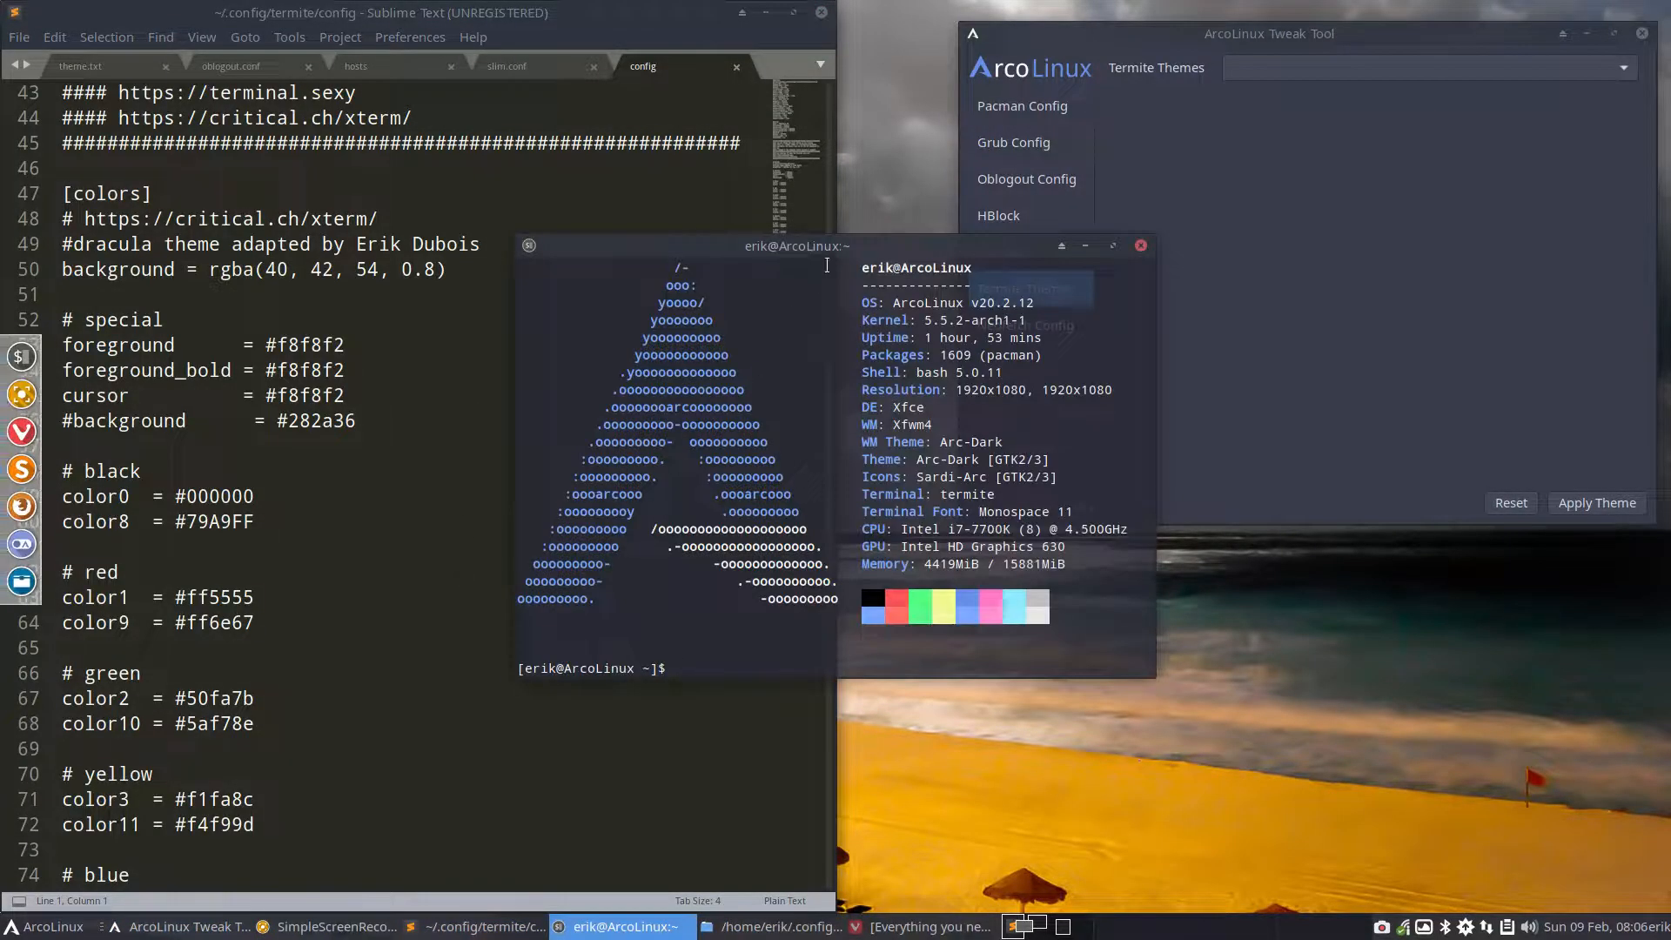
drag(832, 254, 1139, 338)
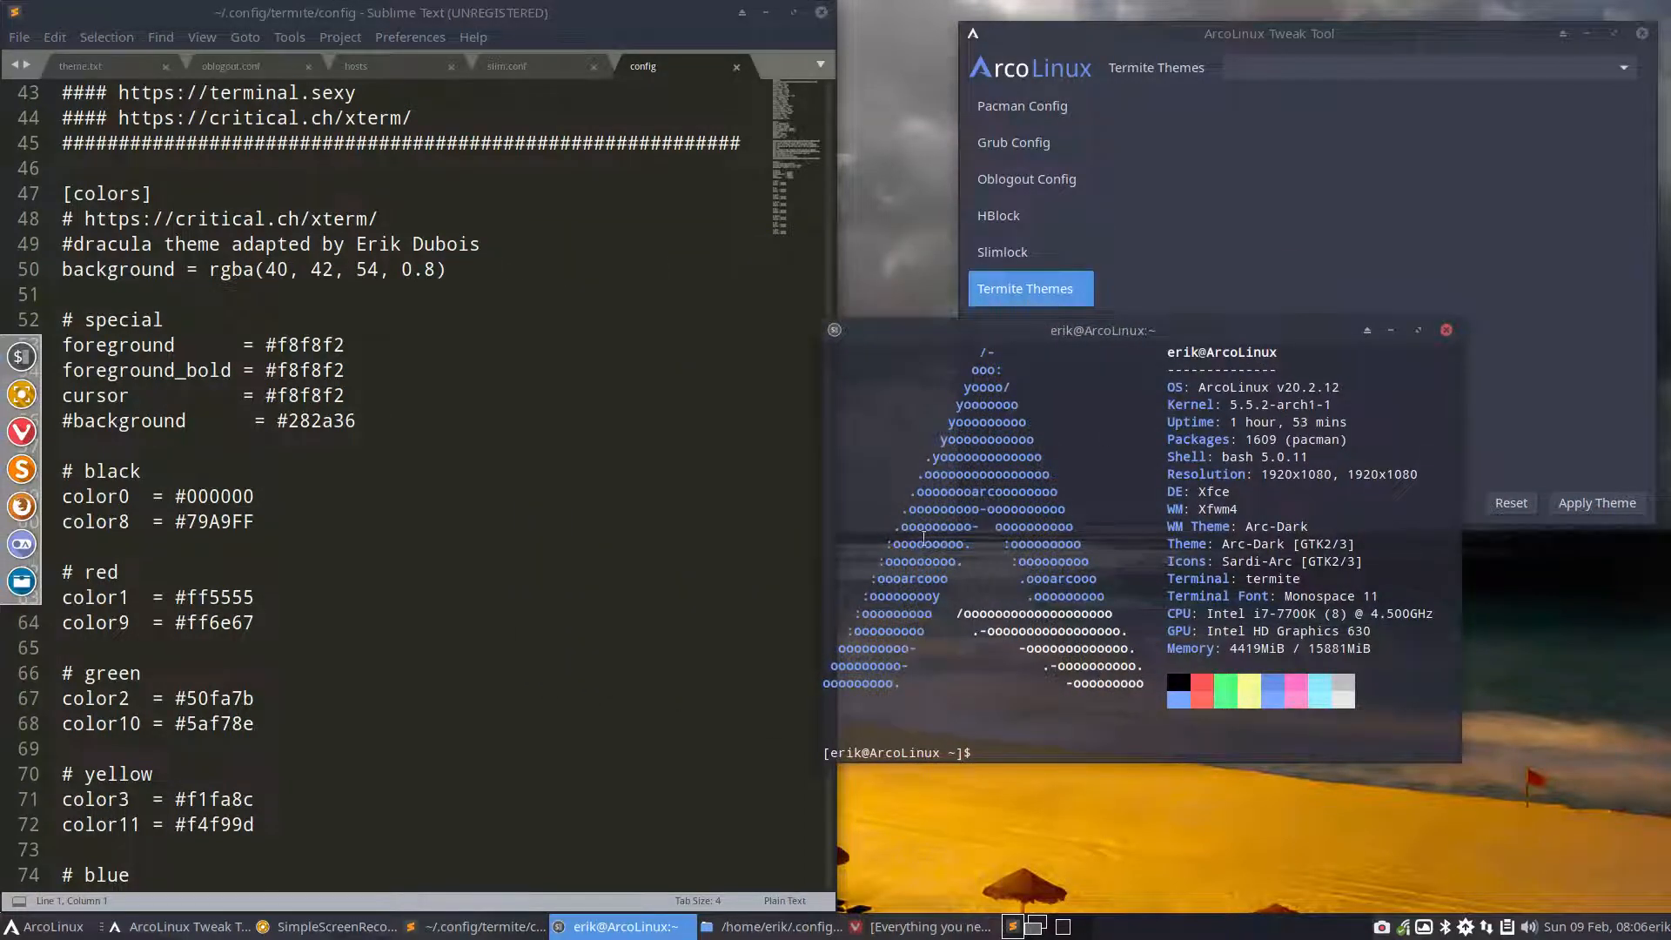
click(1445, 329)
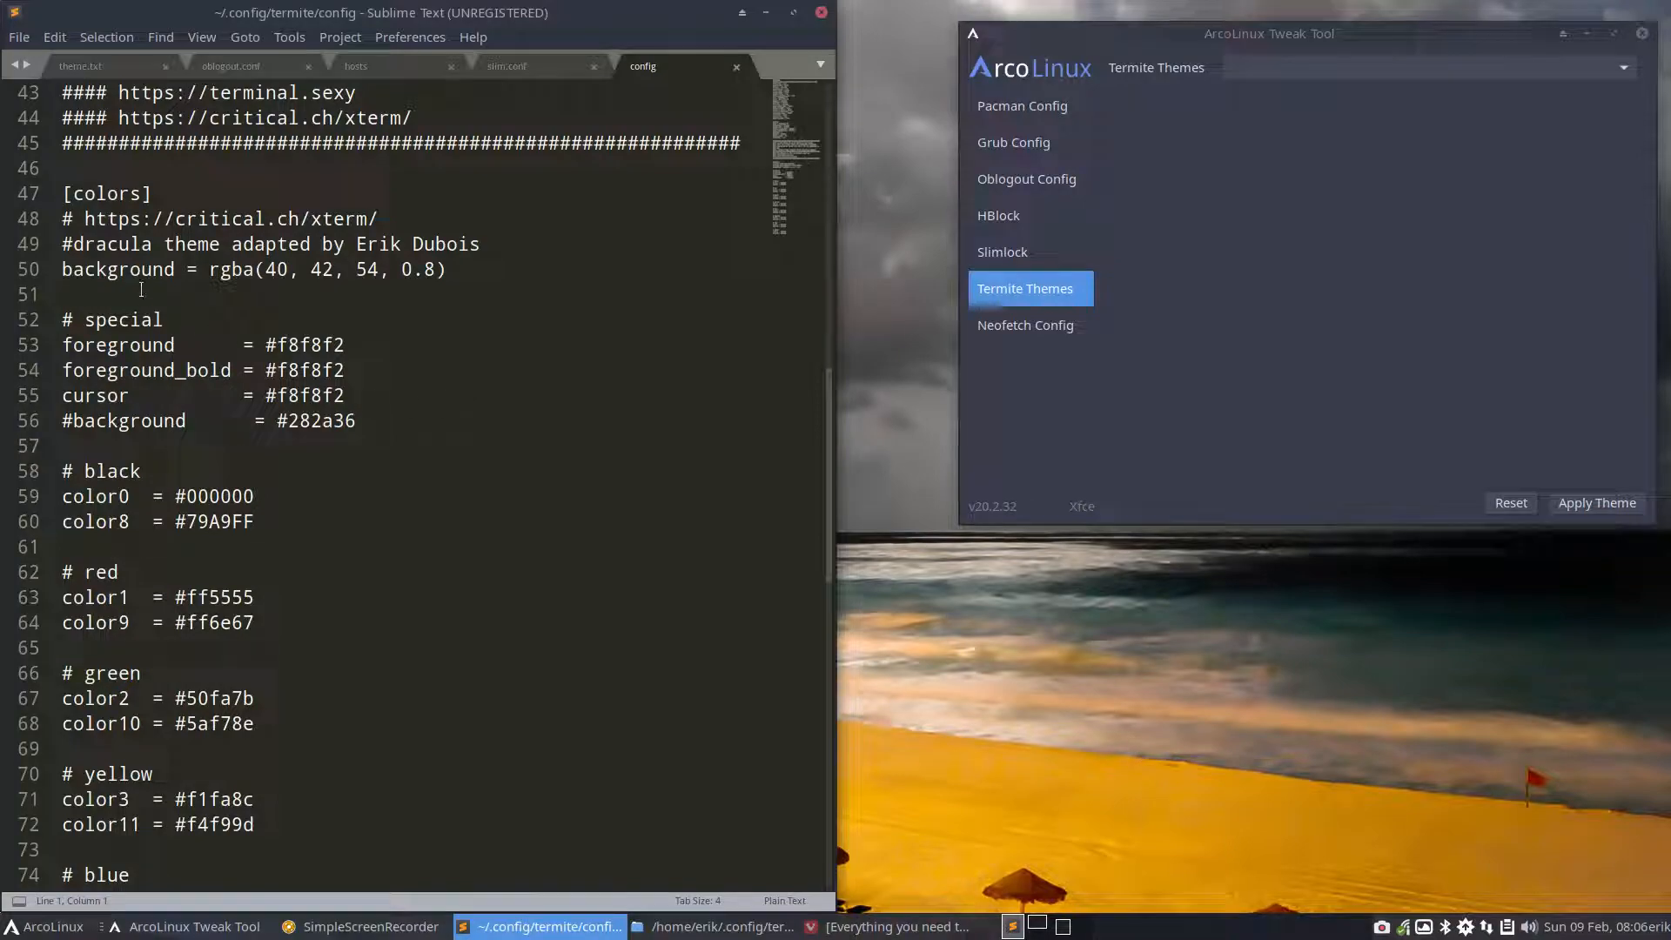
Highlight the config file from [colors] through color15, review the sections above it, and close Sublime Text
drag(64, 192, 379, 857)
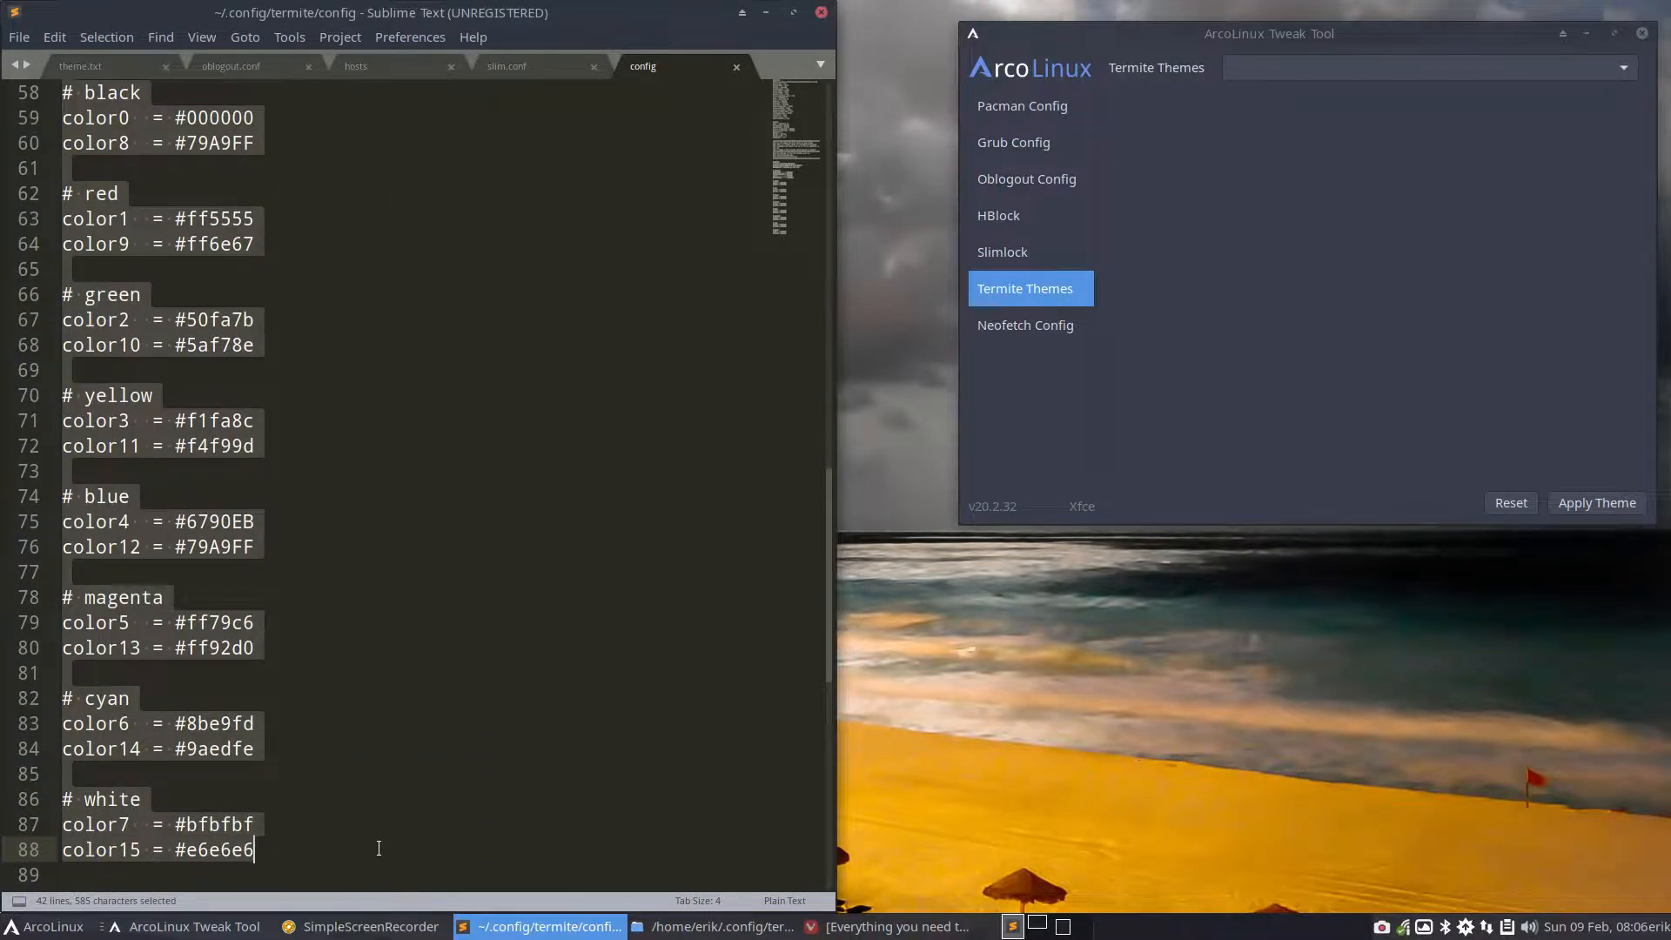
scroll(392, 783, up, 10)
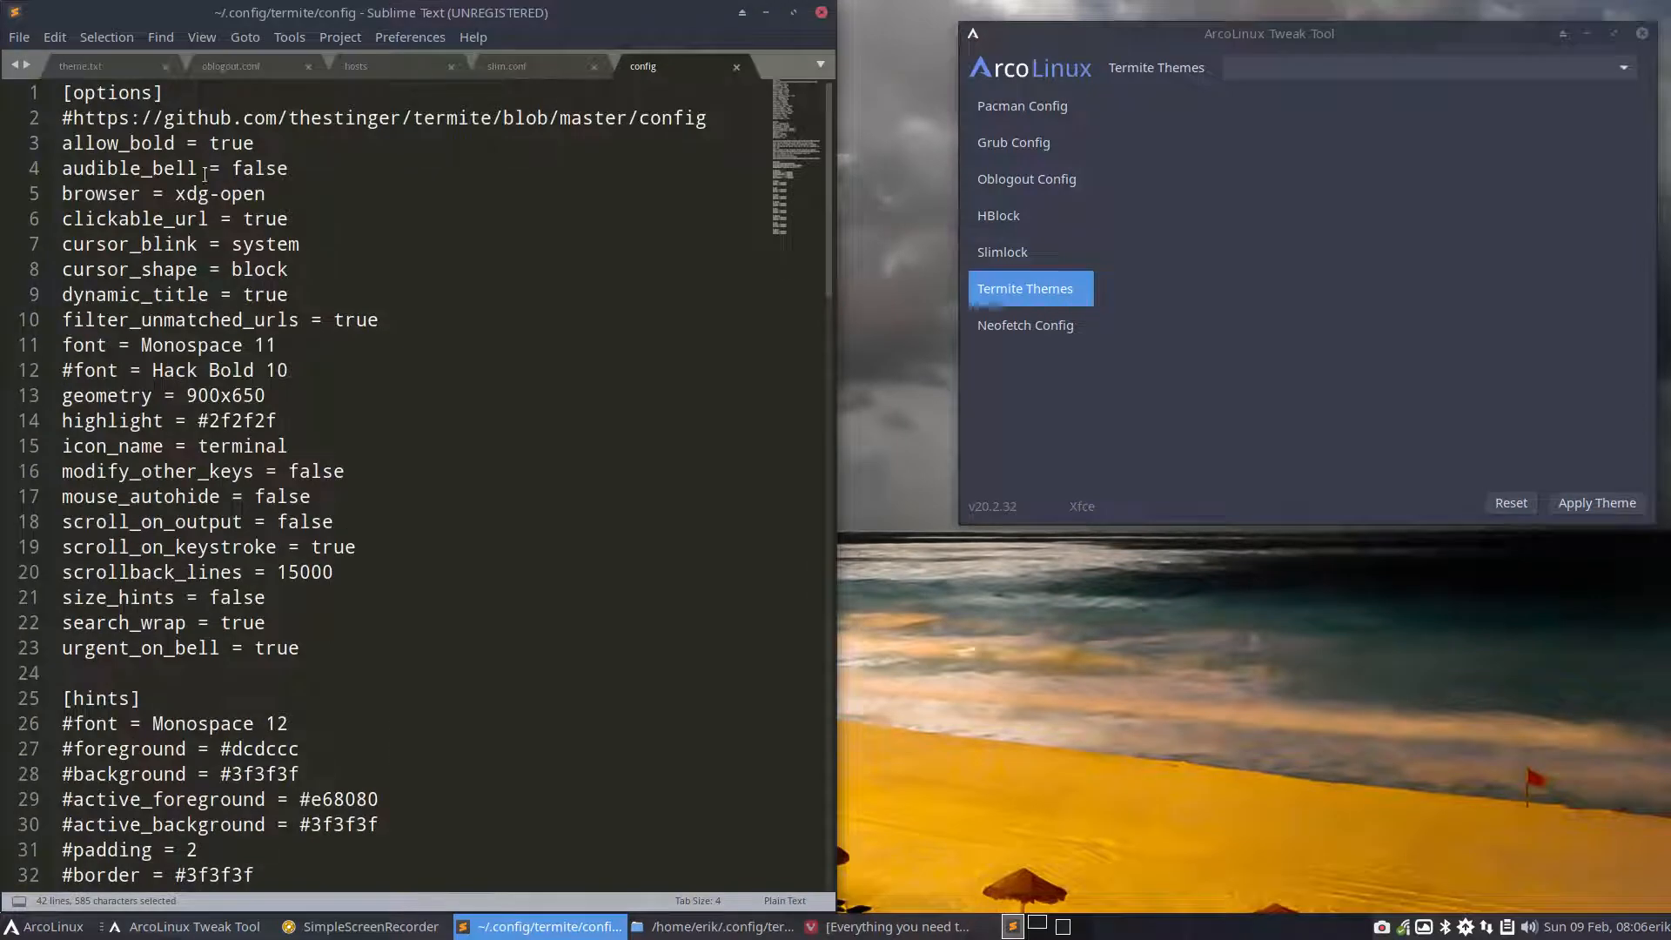
scroll(191, 637, down, 11)
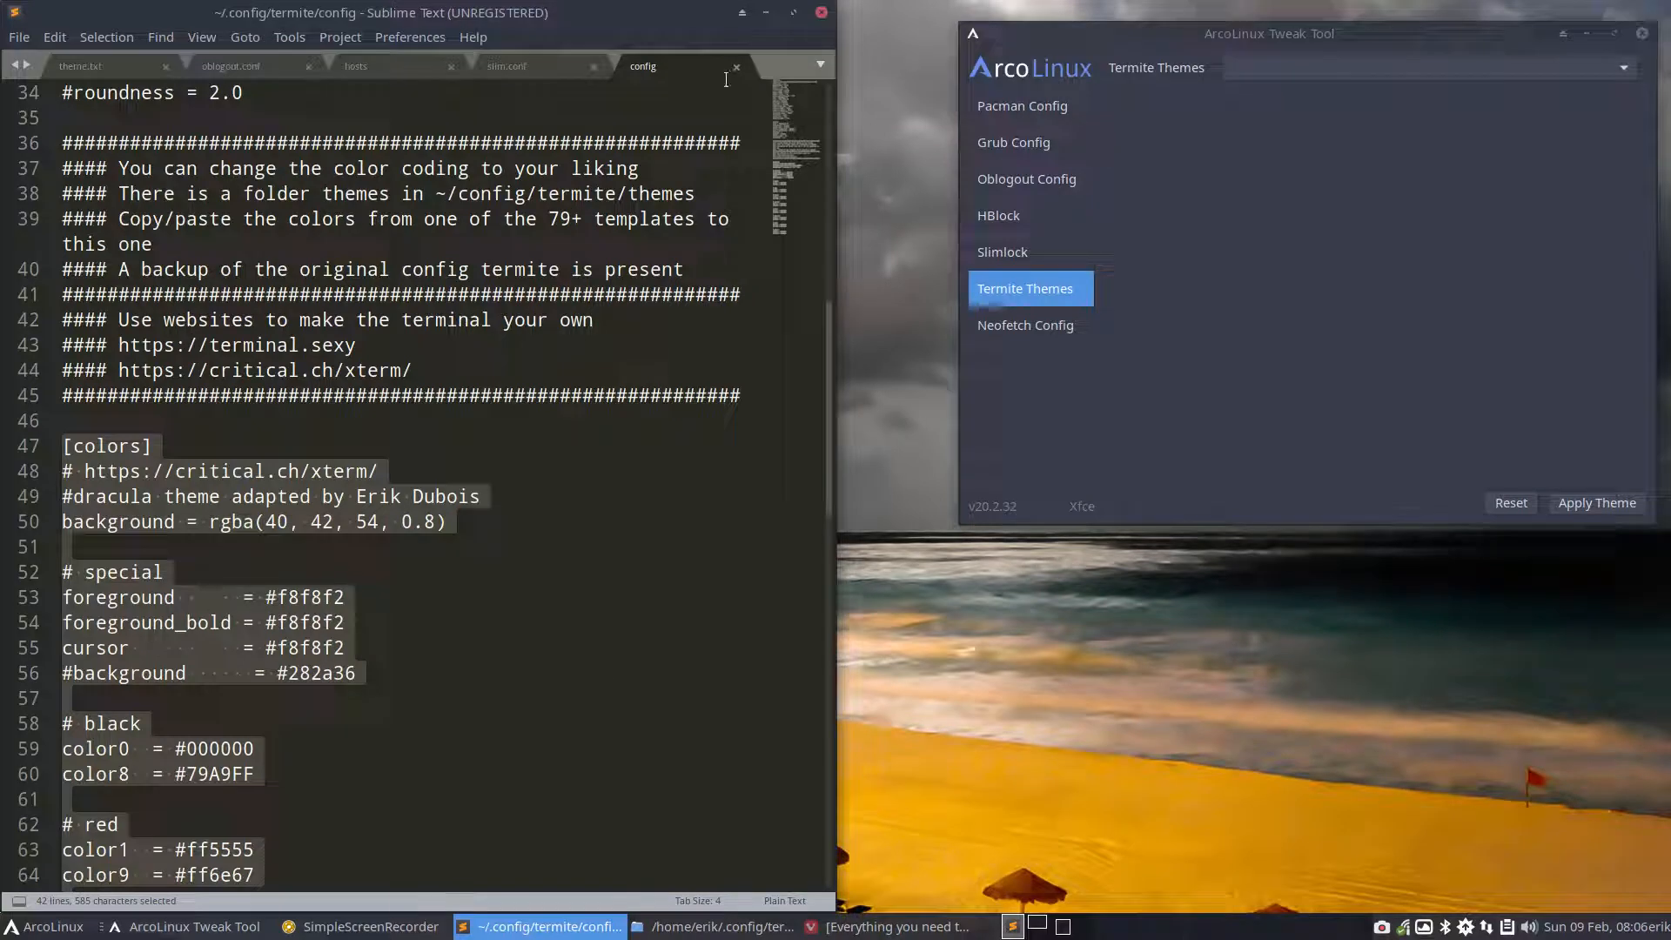
click(820, 13)
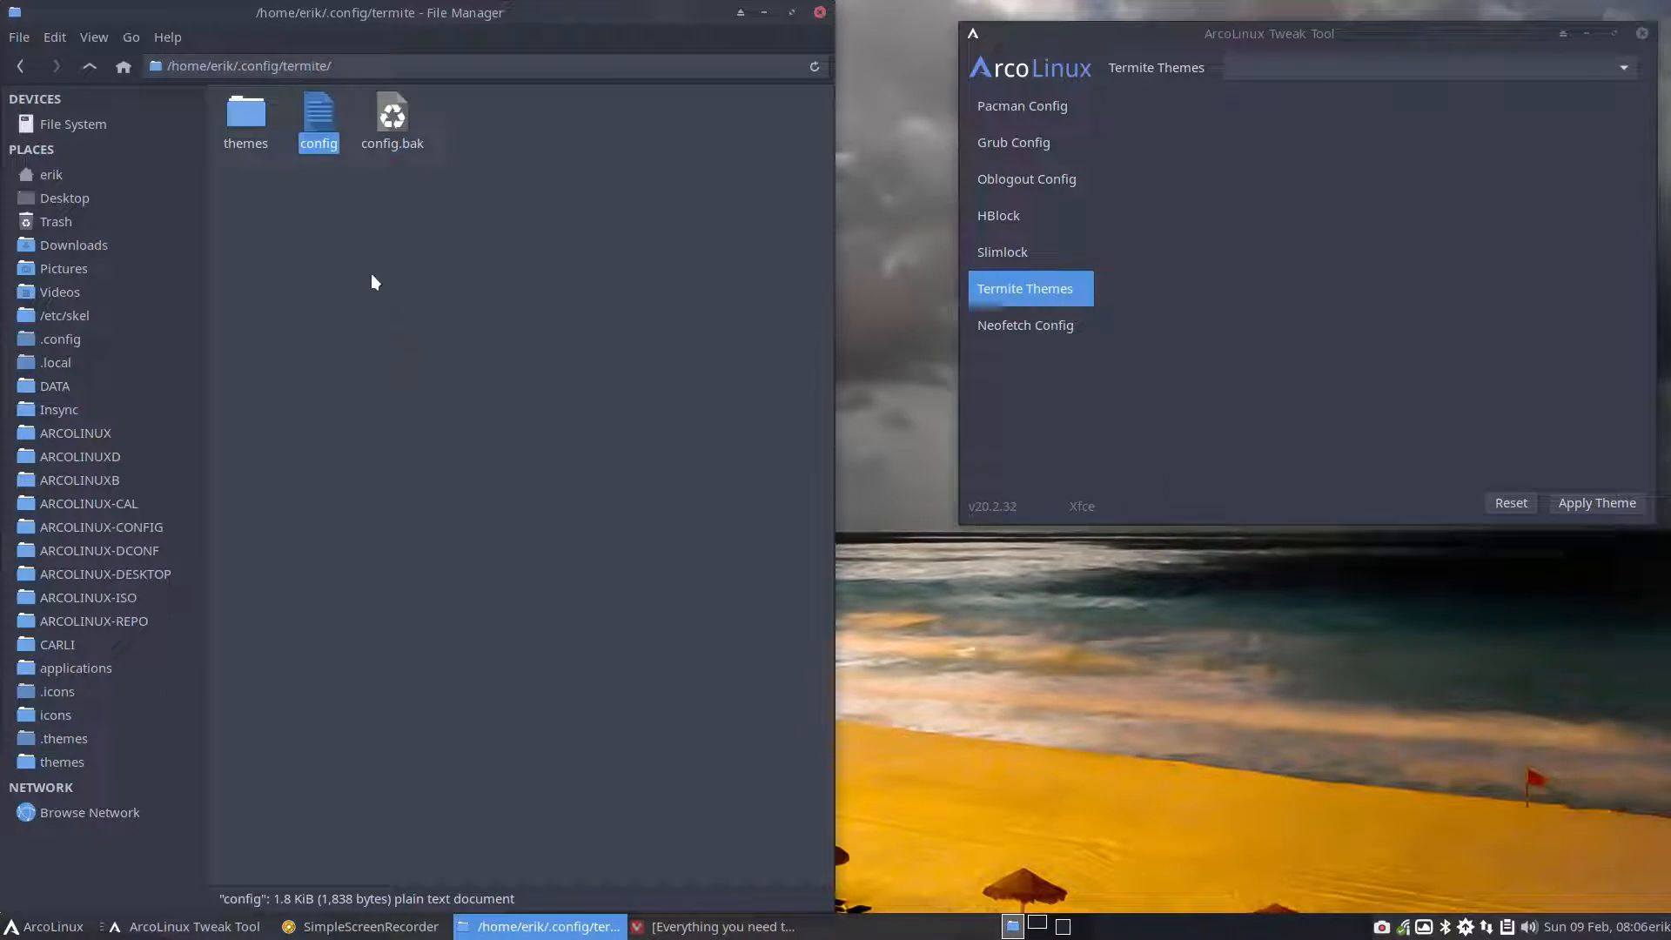
Open the termite config file with Atom from the file manager
right_click(317, 123)
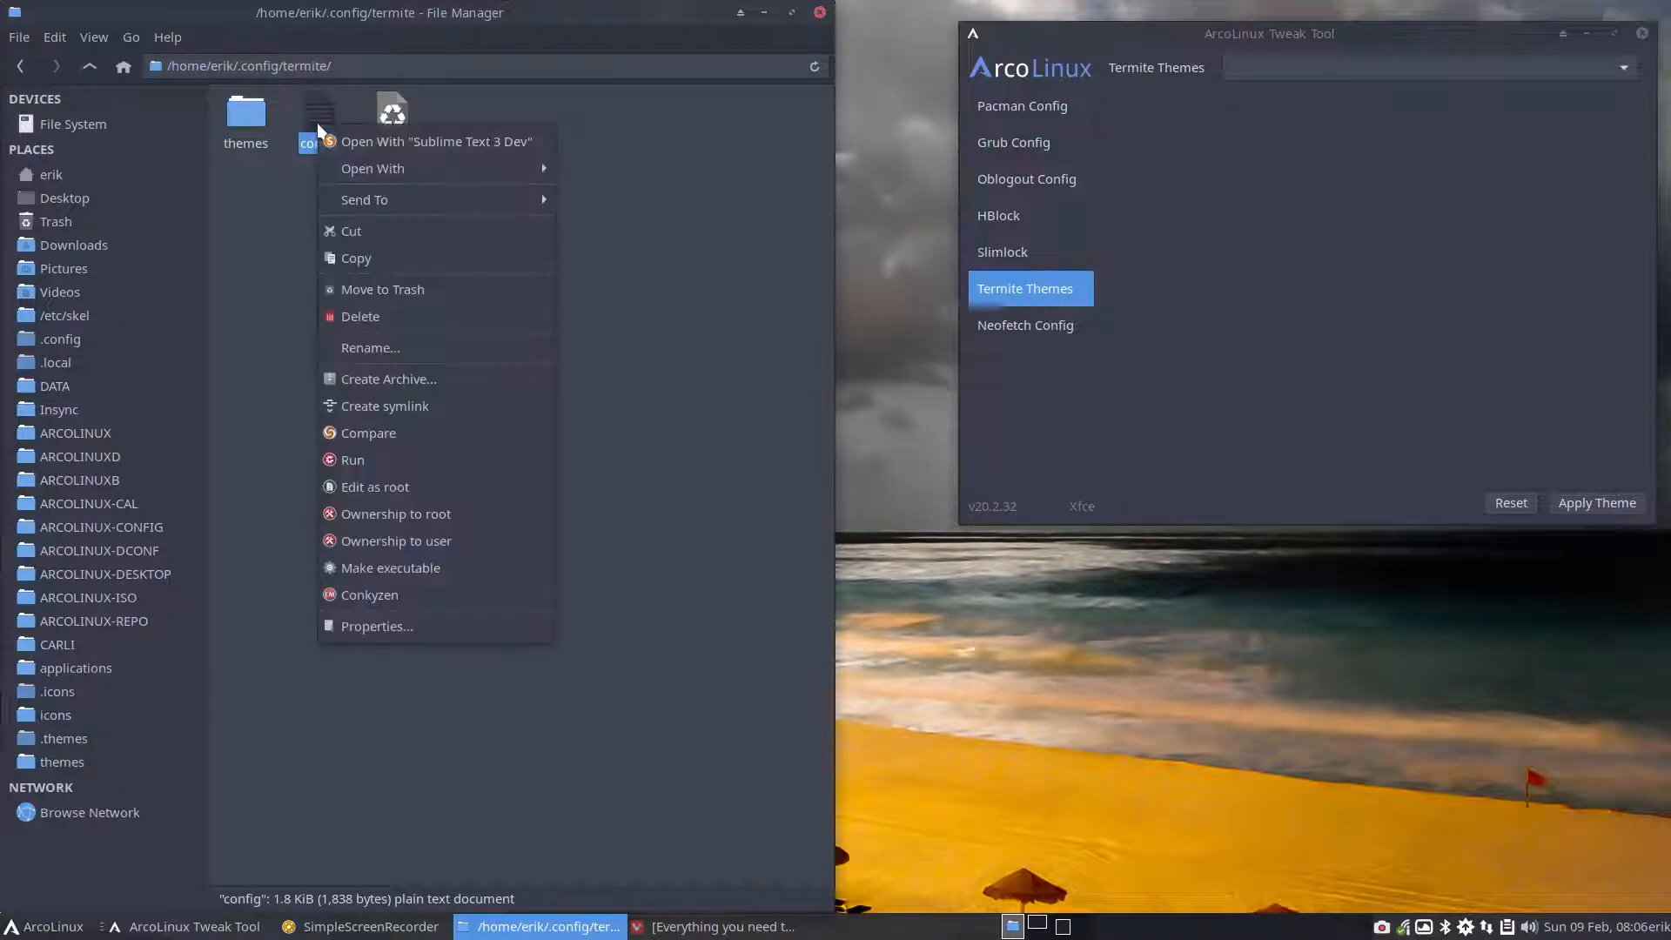
mouse_move(393, 169)
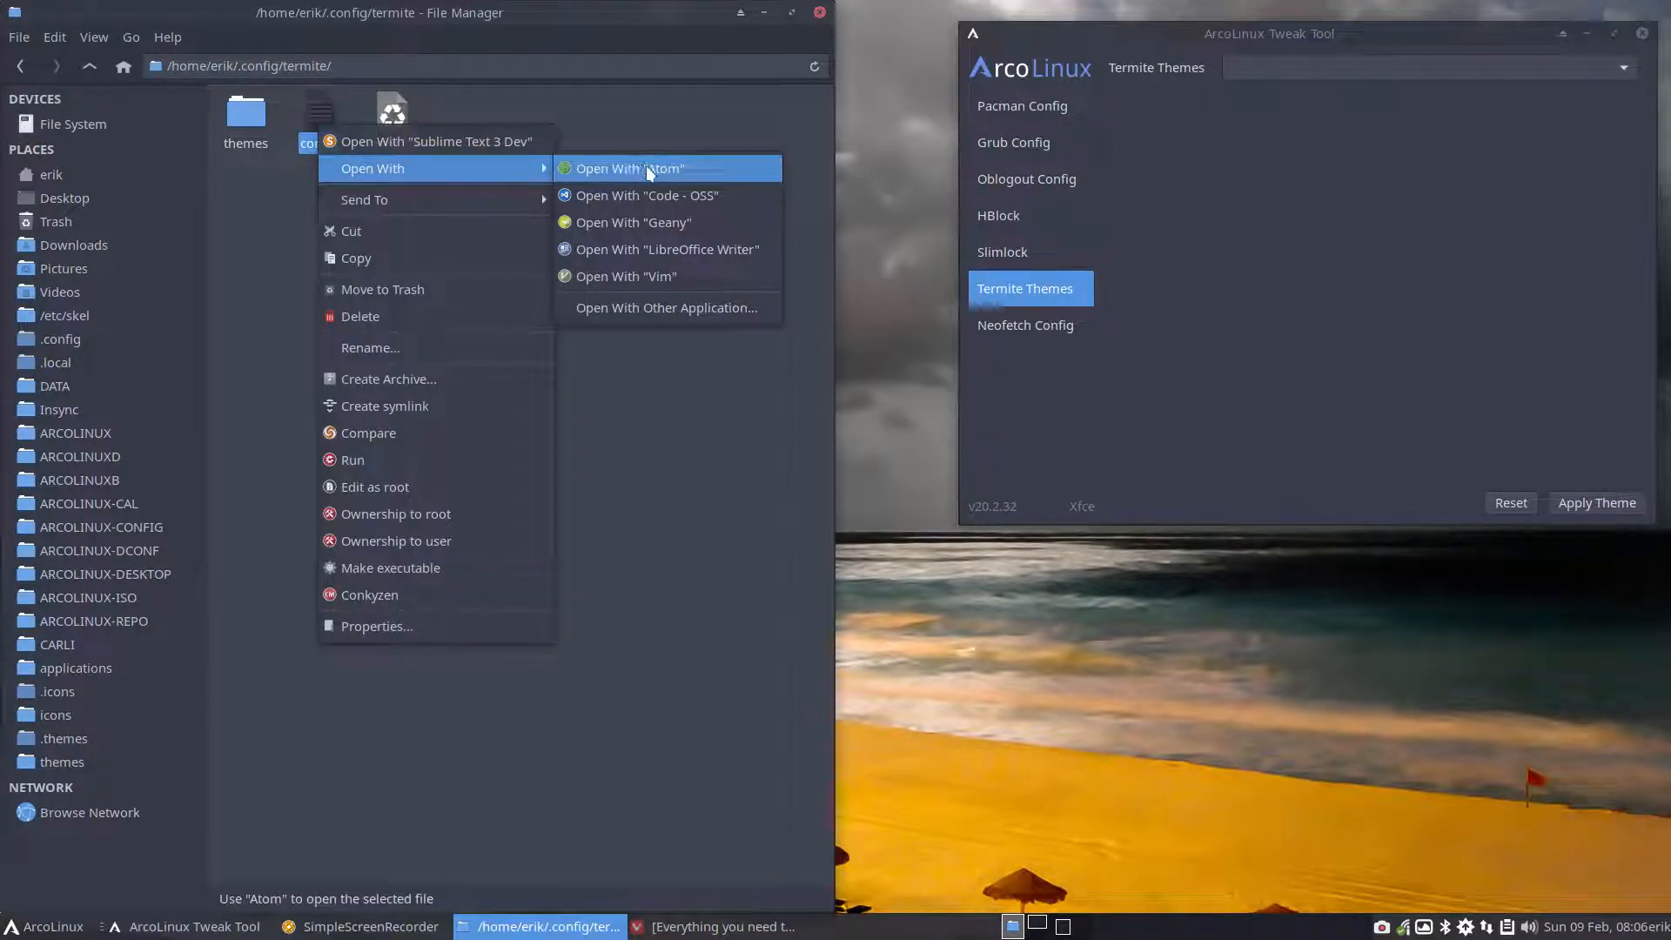
click(619, 171)
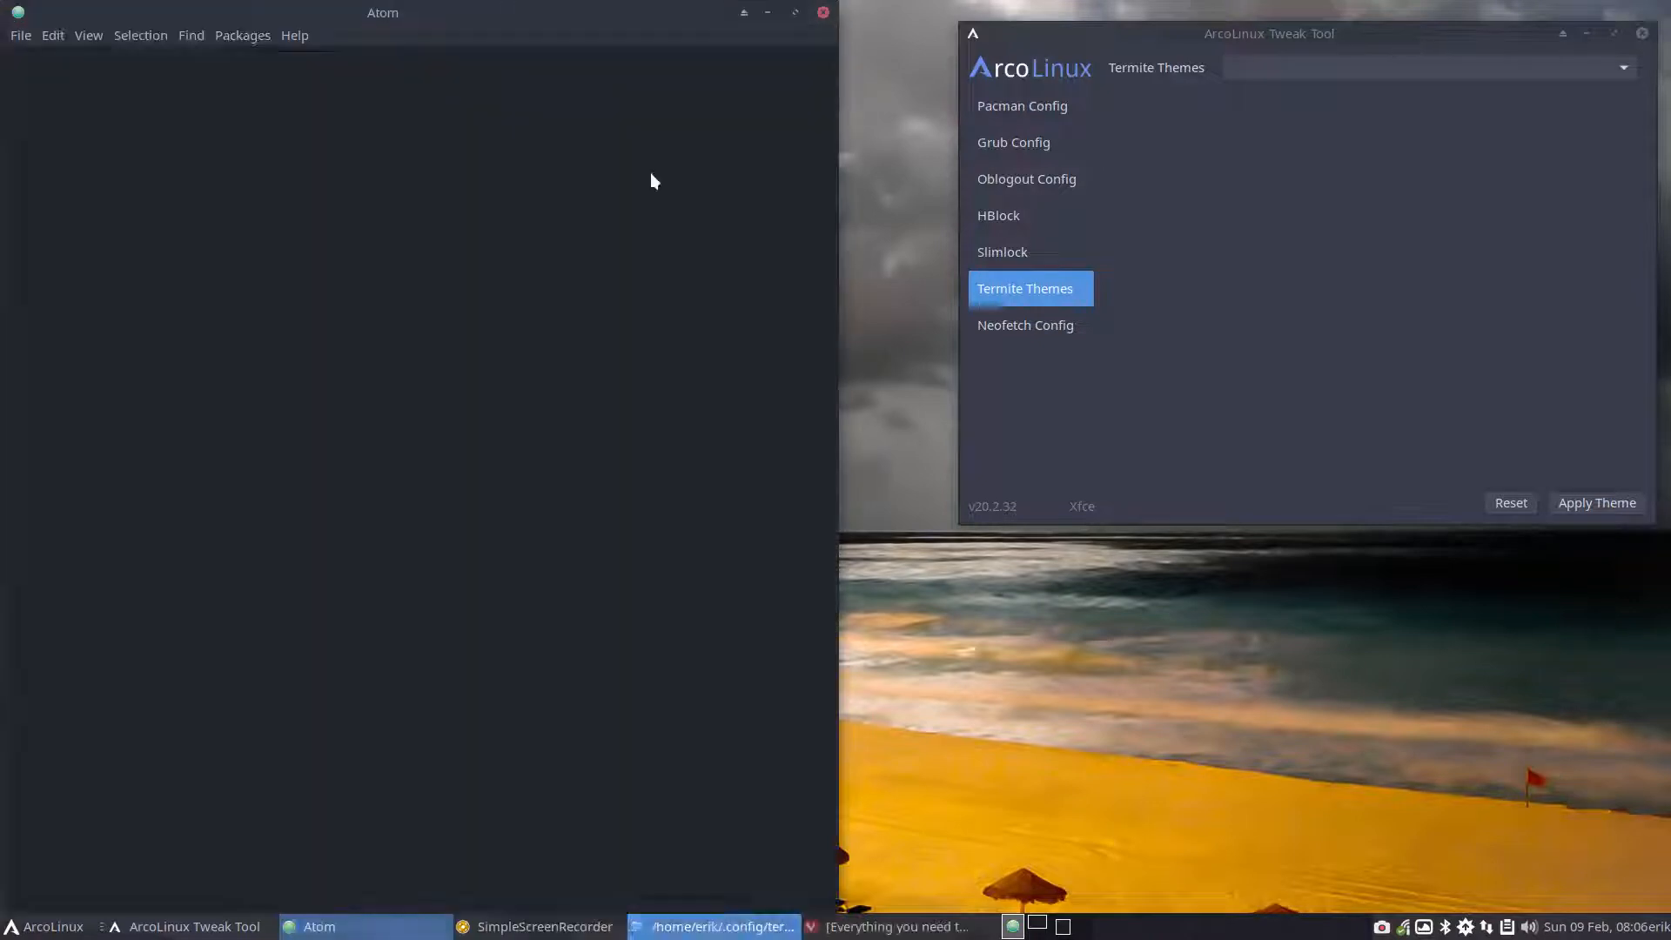
Open Atom's package installation settings and search for the pigments package
click(232, 36)
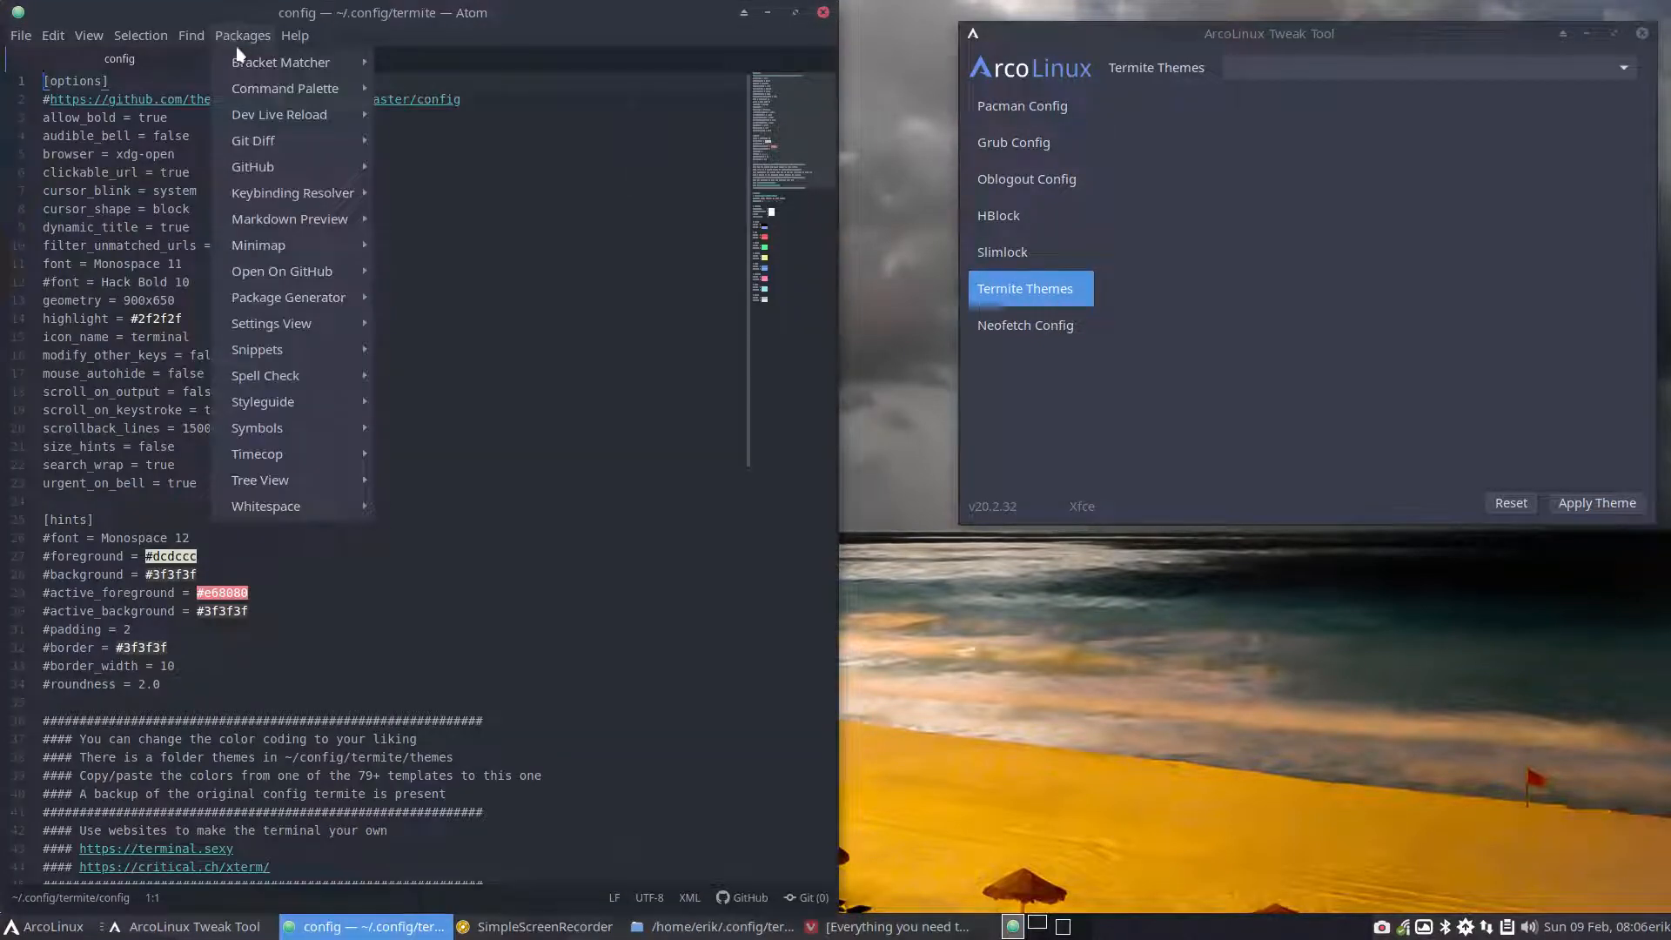
mouse_move(302, 324)
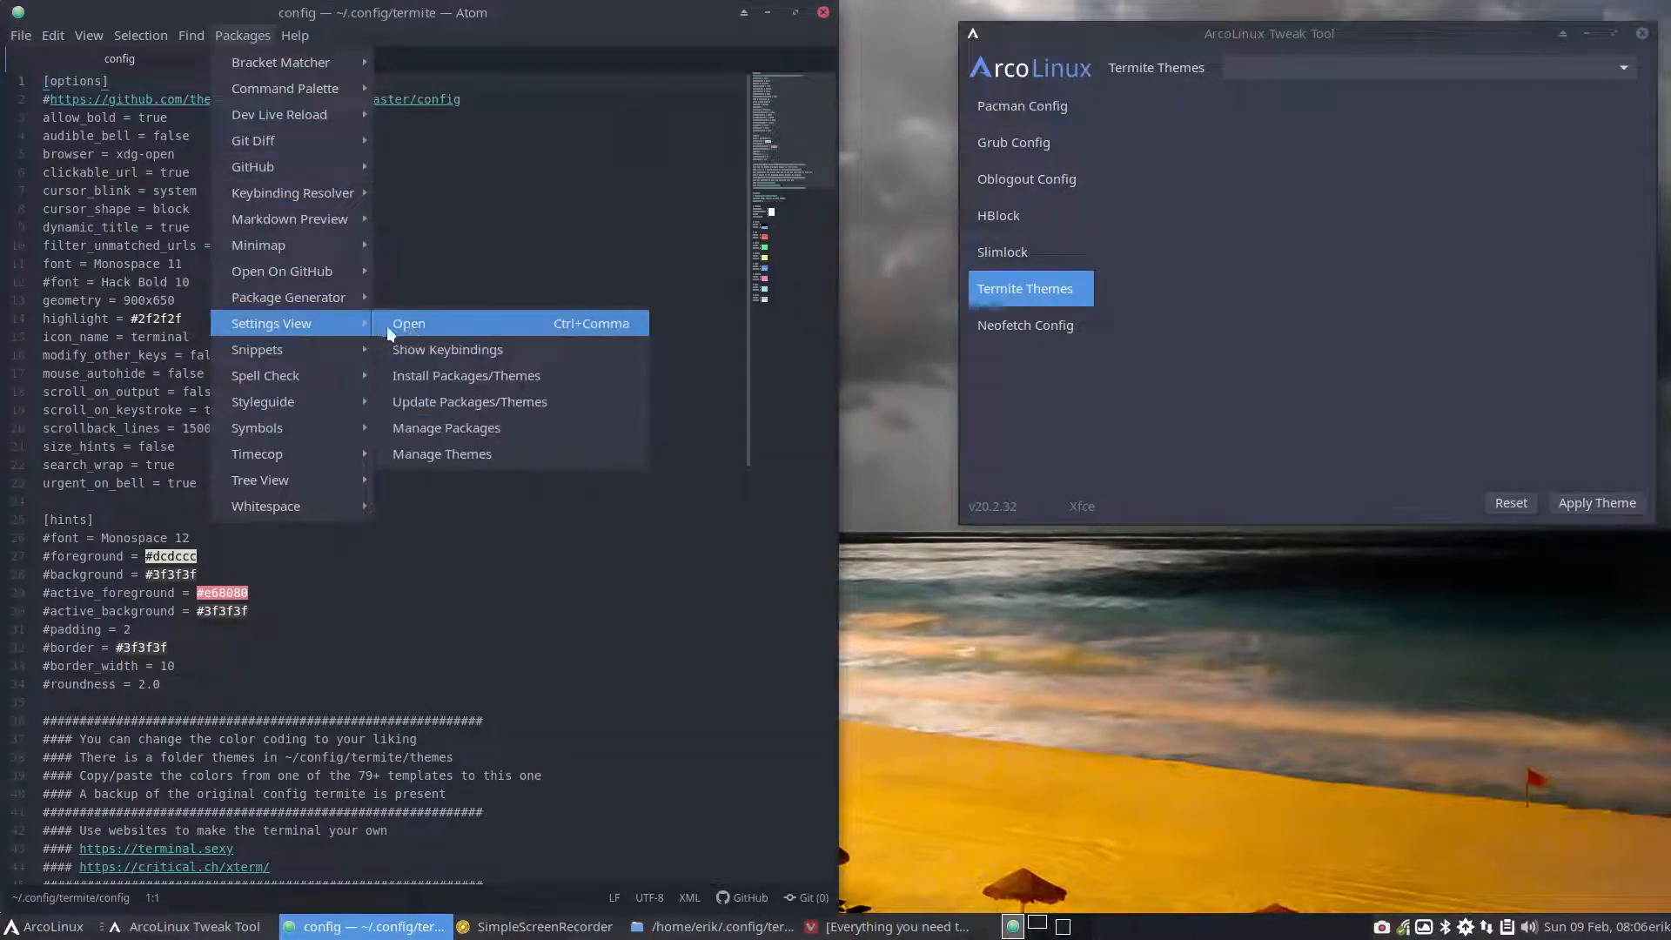
click(463, 372)
click(316, 209)
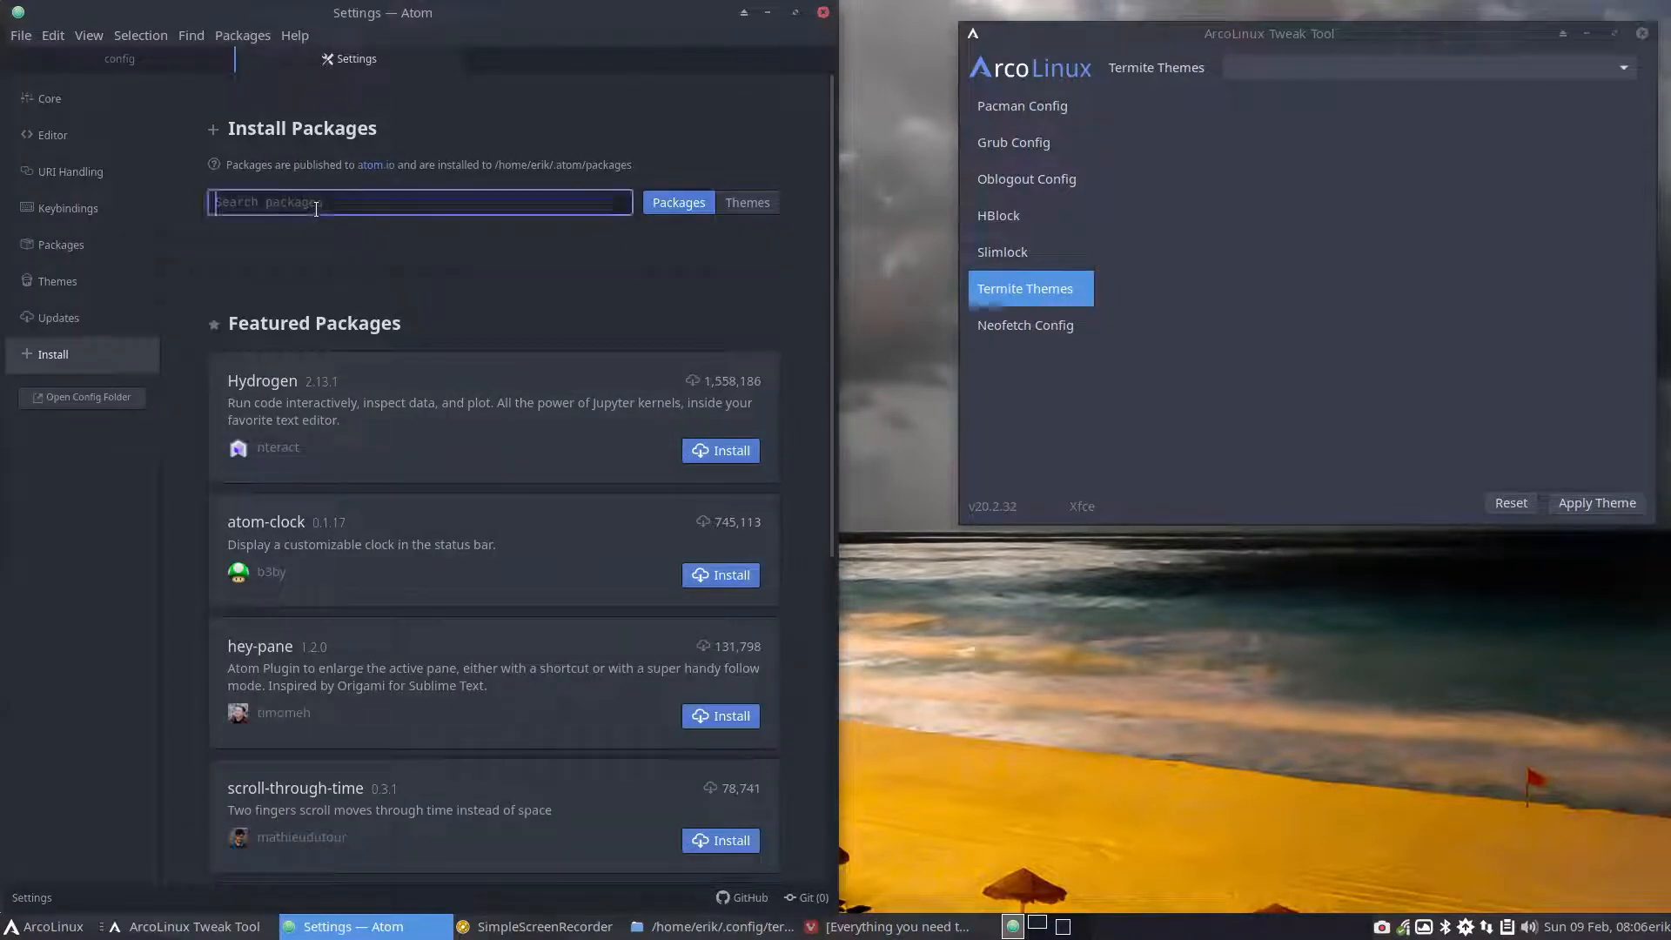
text(pigments)
key(Return)
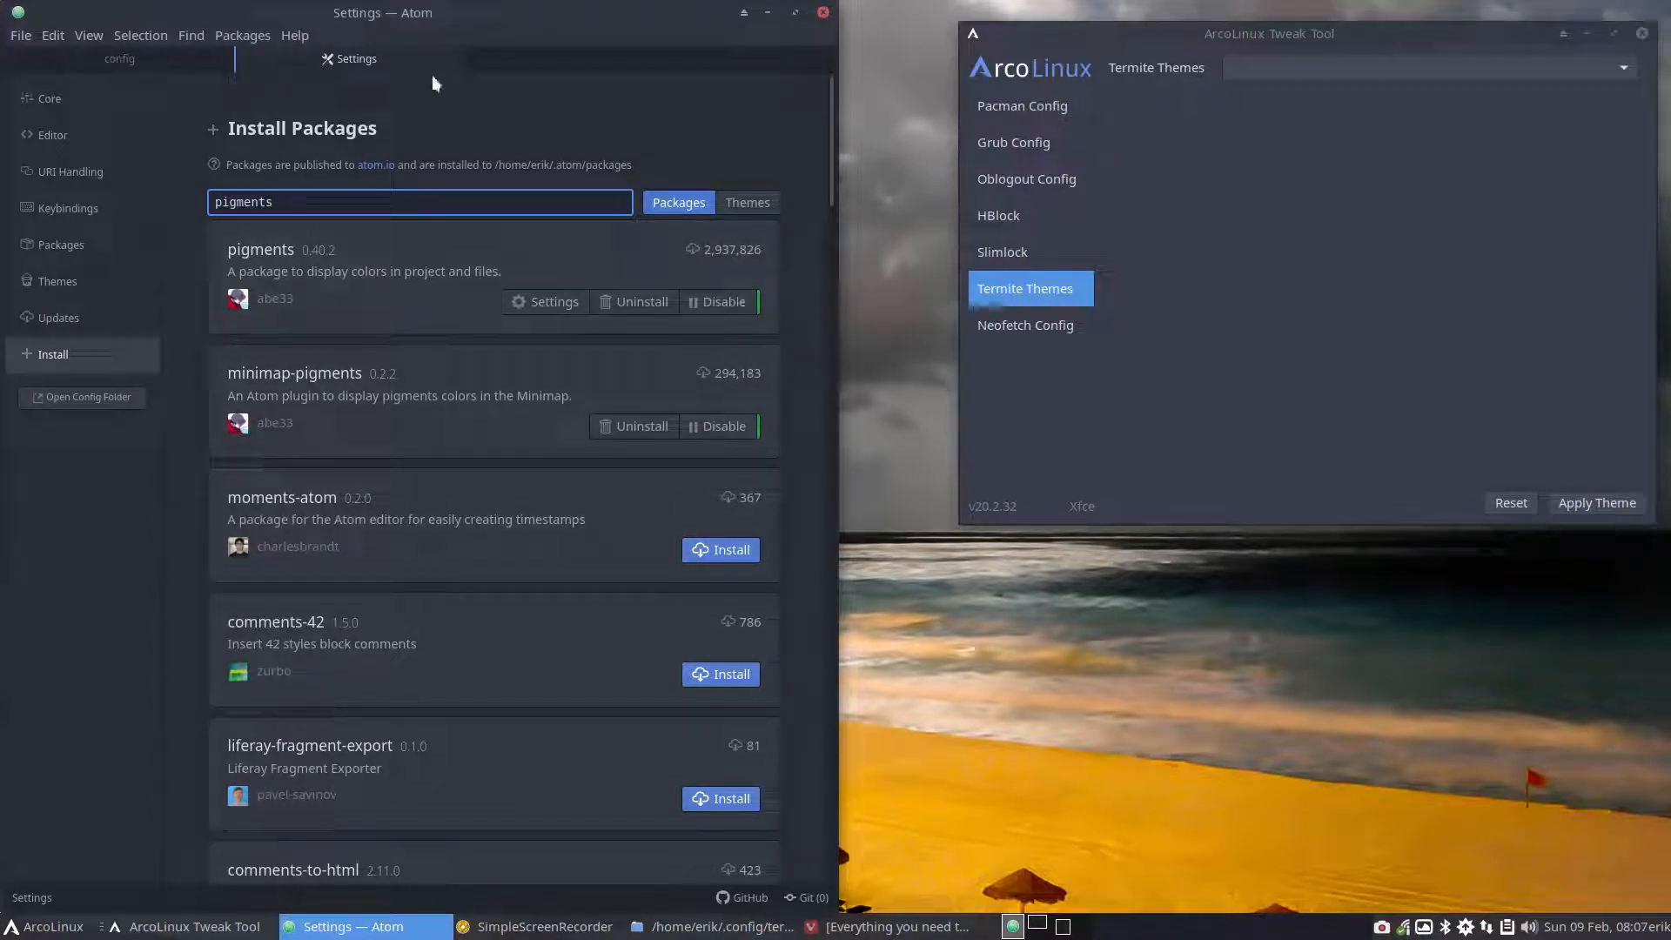
Close the Atom settings and examine the colour values in the config file's [colors] section
click(450, 58)
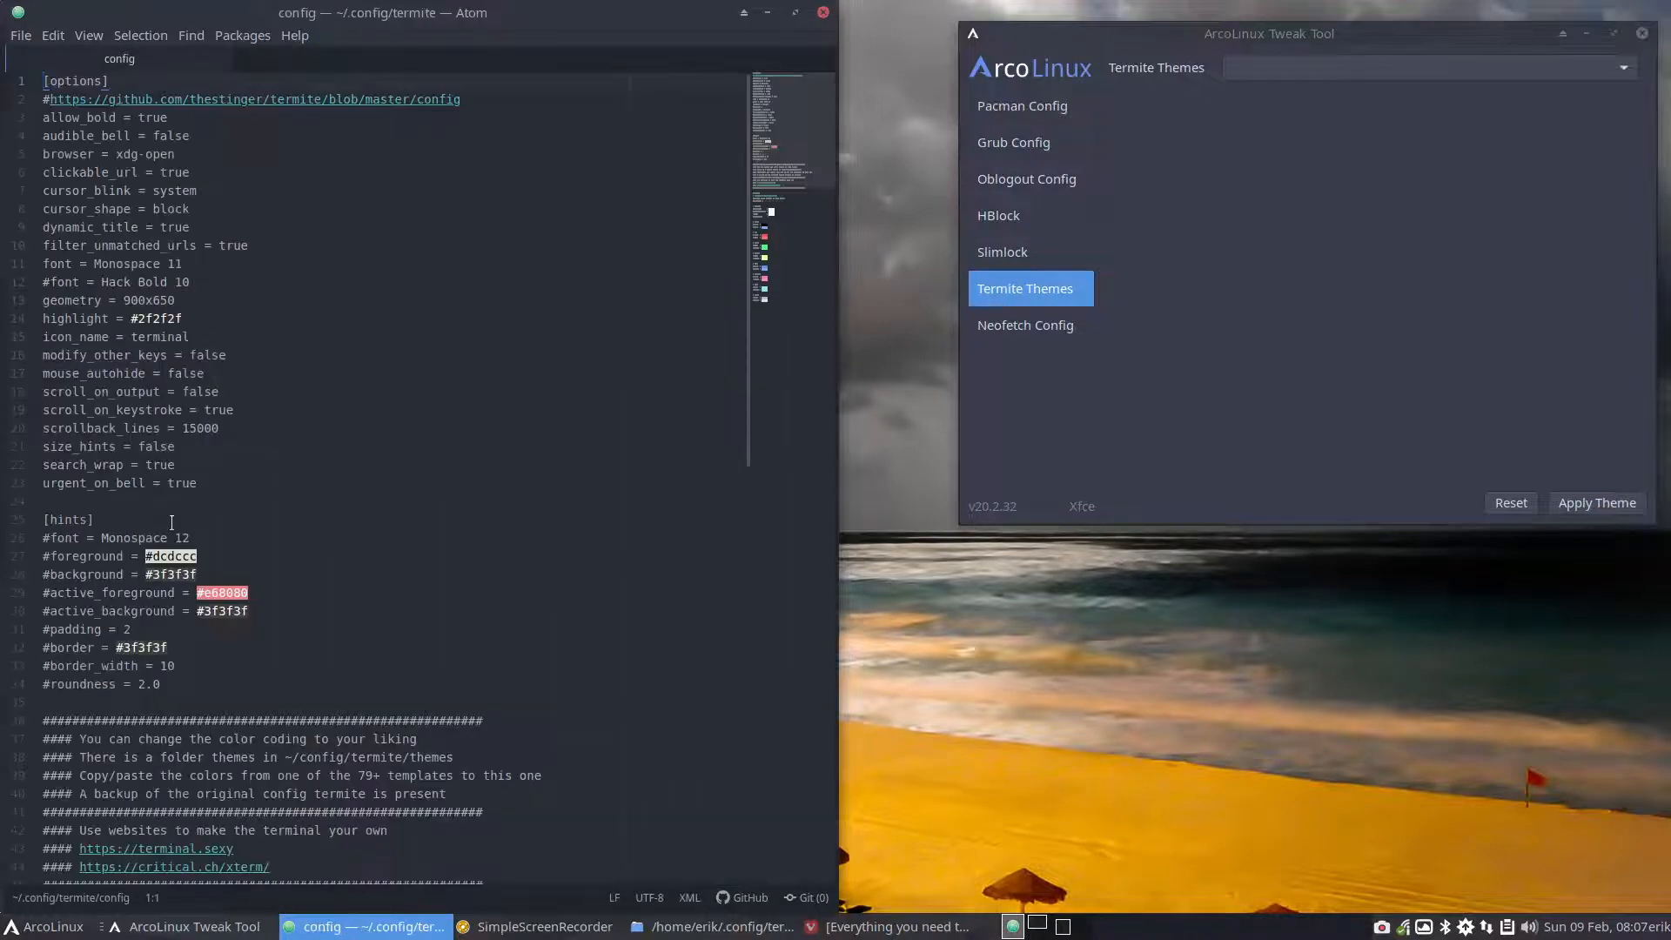
scroll(172, 522, down, 7)
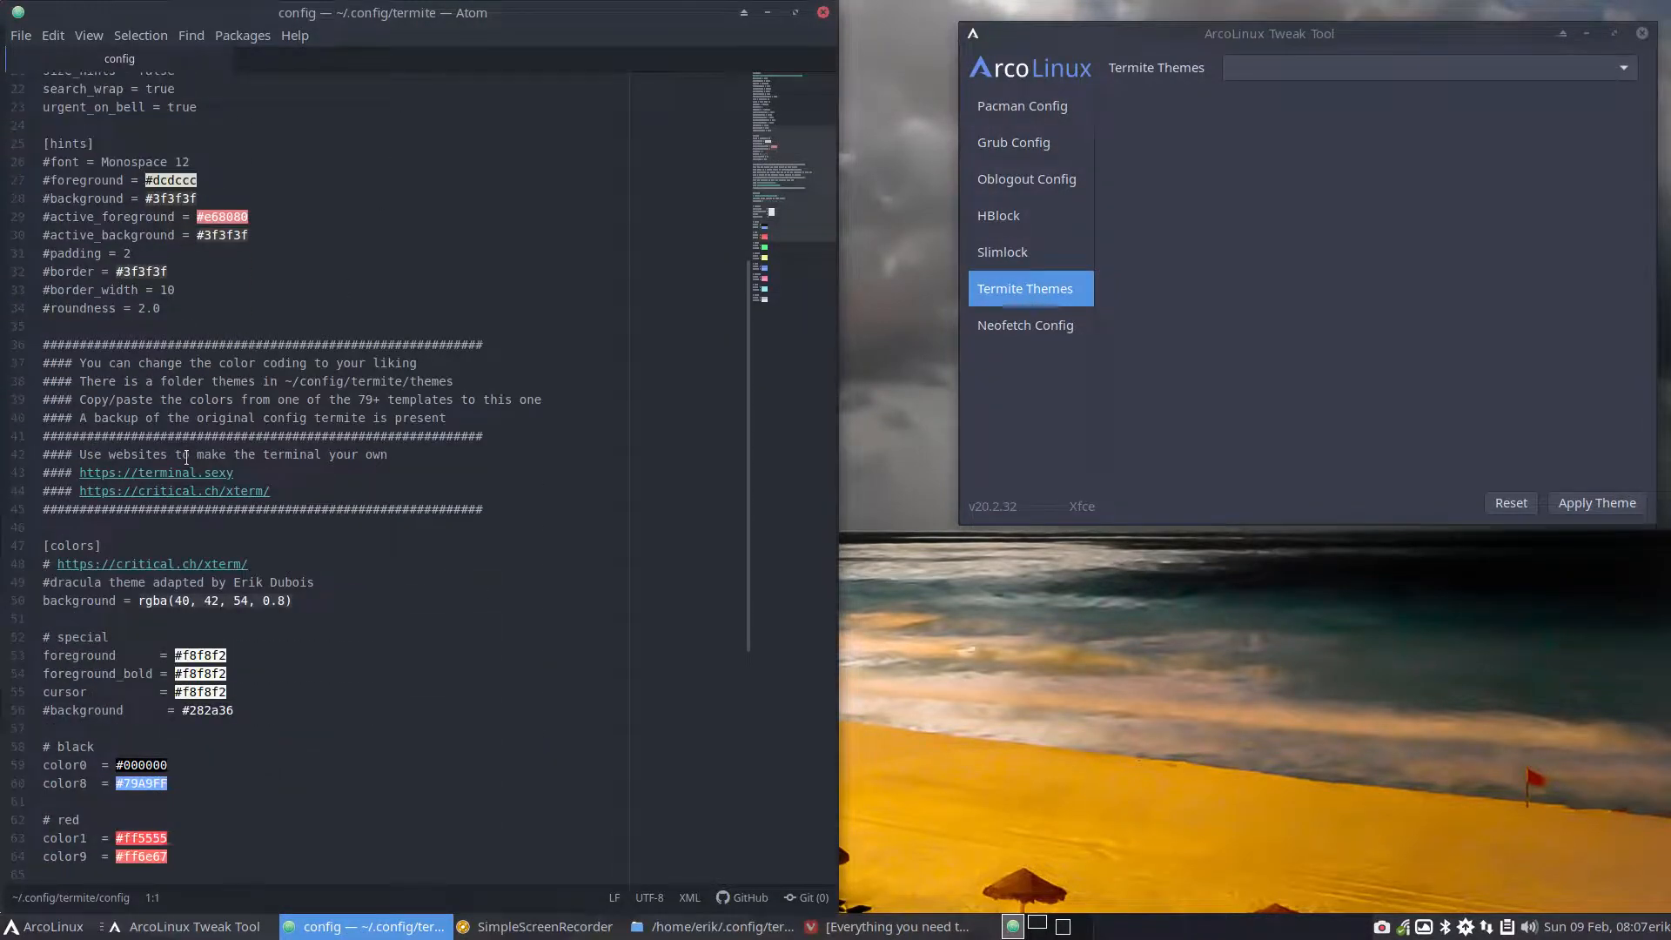
scroll(186, 457, down, 9)
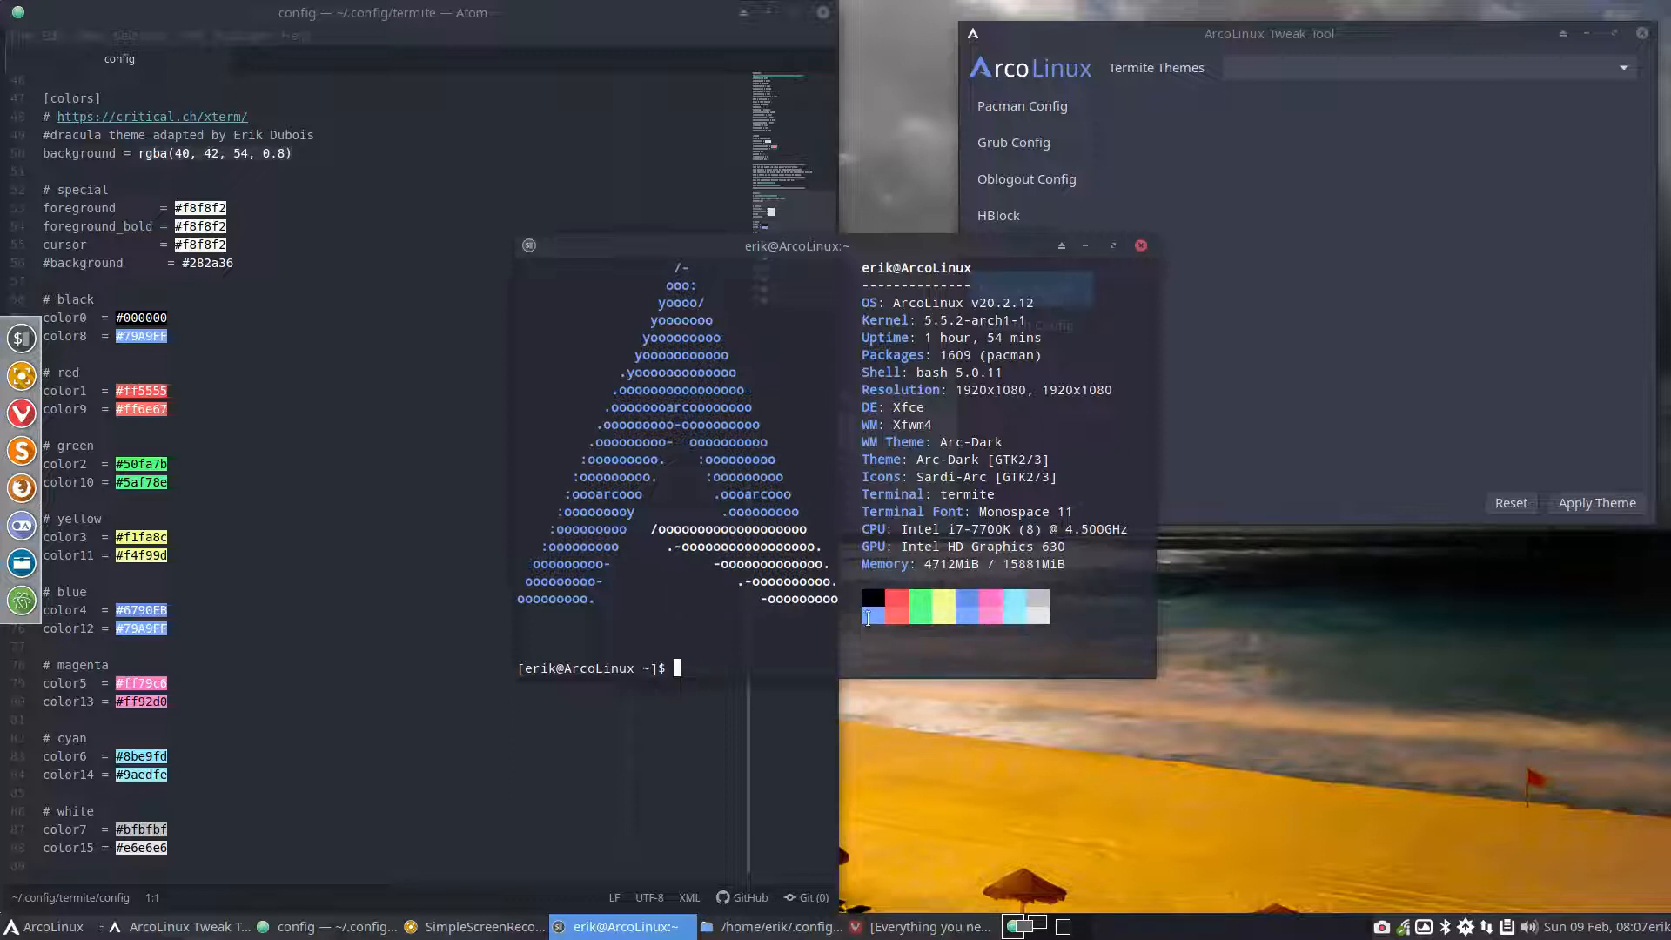
Compare the [colors] values in the termite config with the terminal's colour palette, selecting the color8 hex value
click(367, 696)
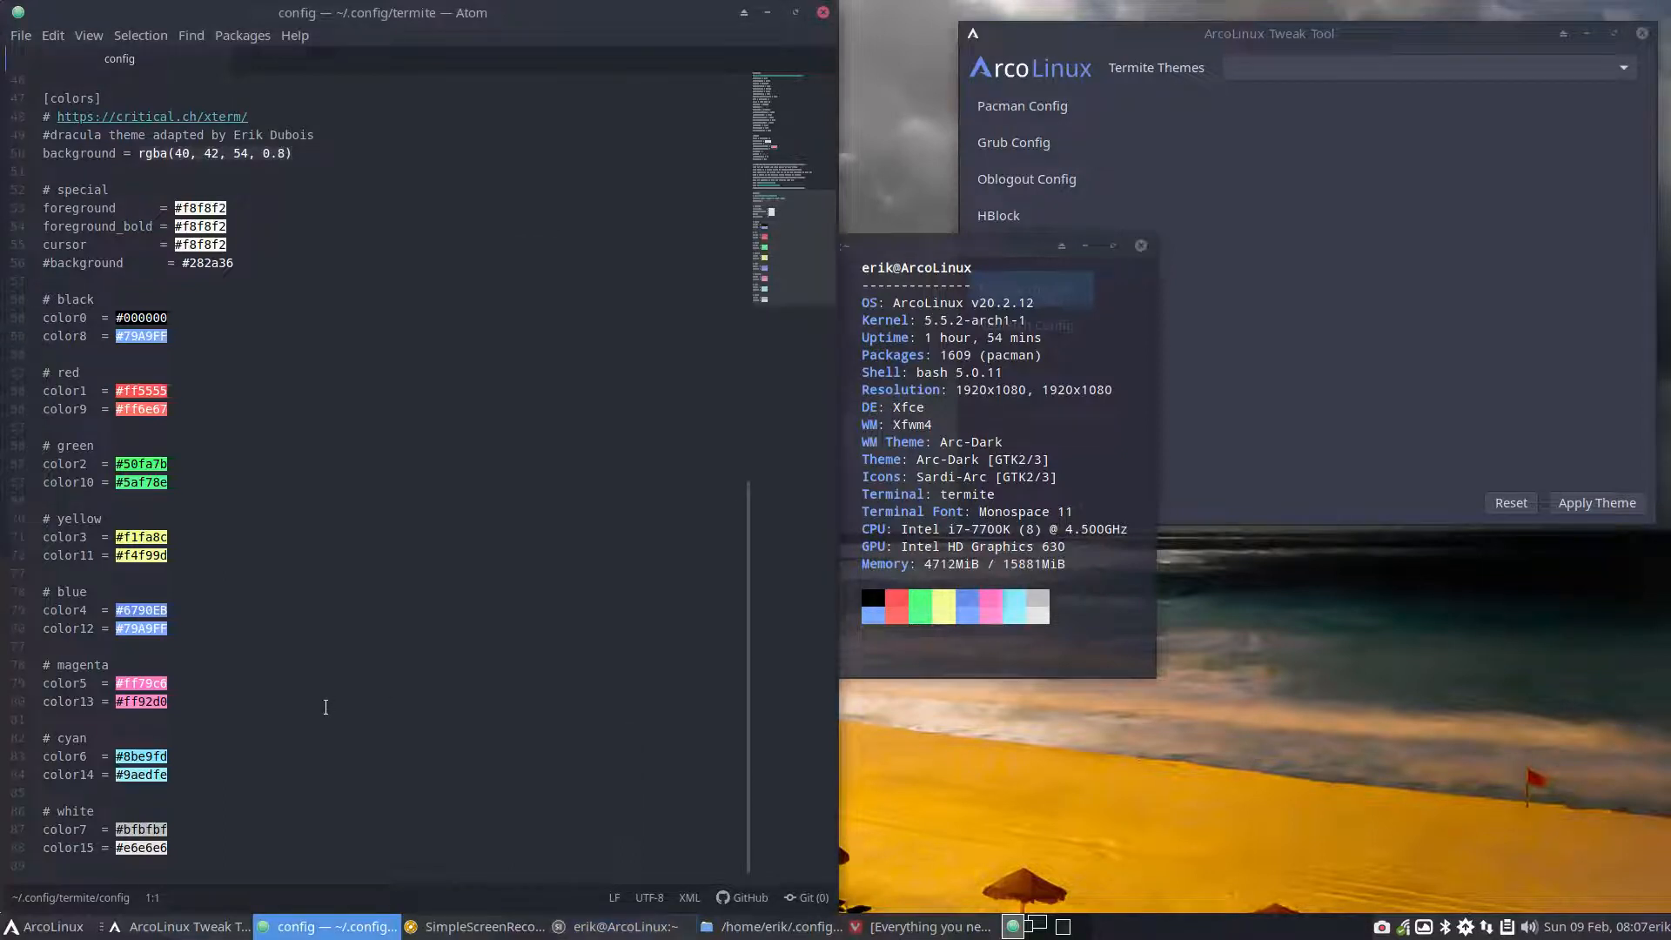
scroll(326, 707, up, 1)
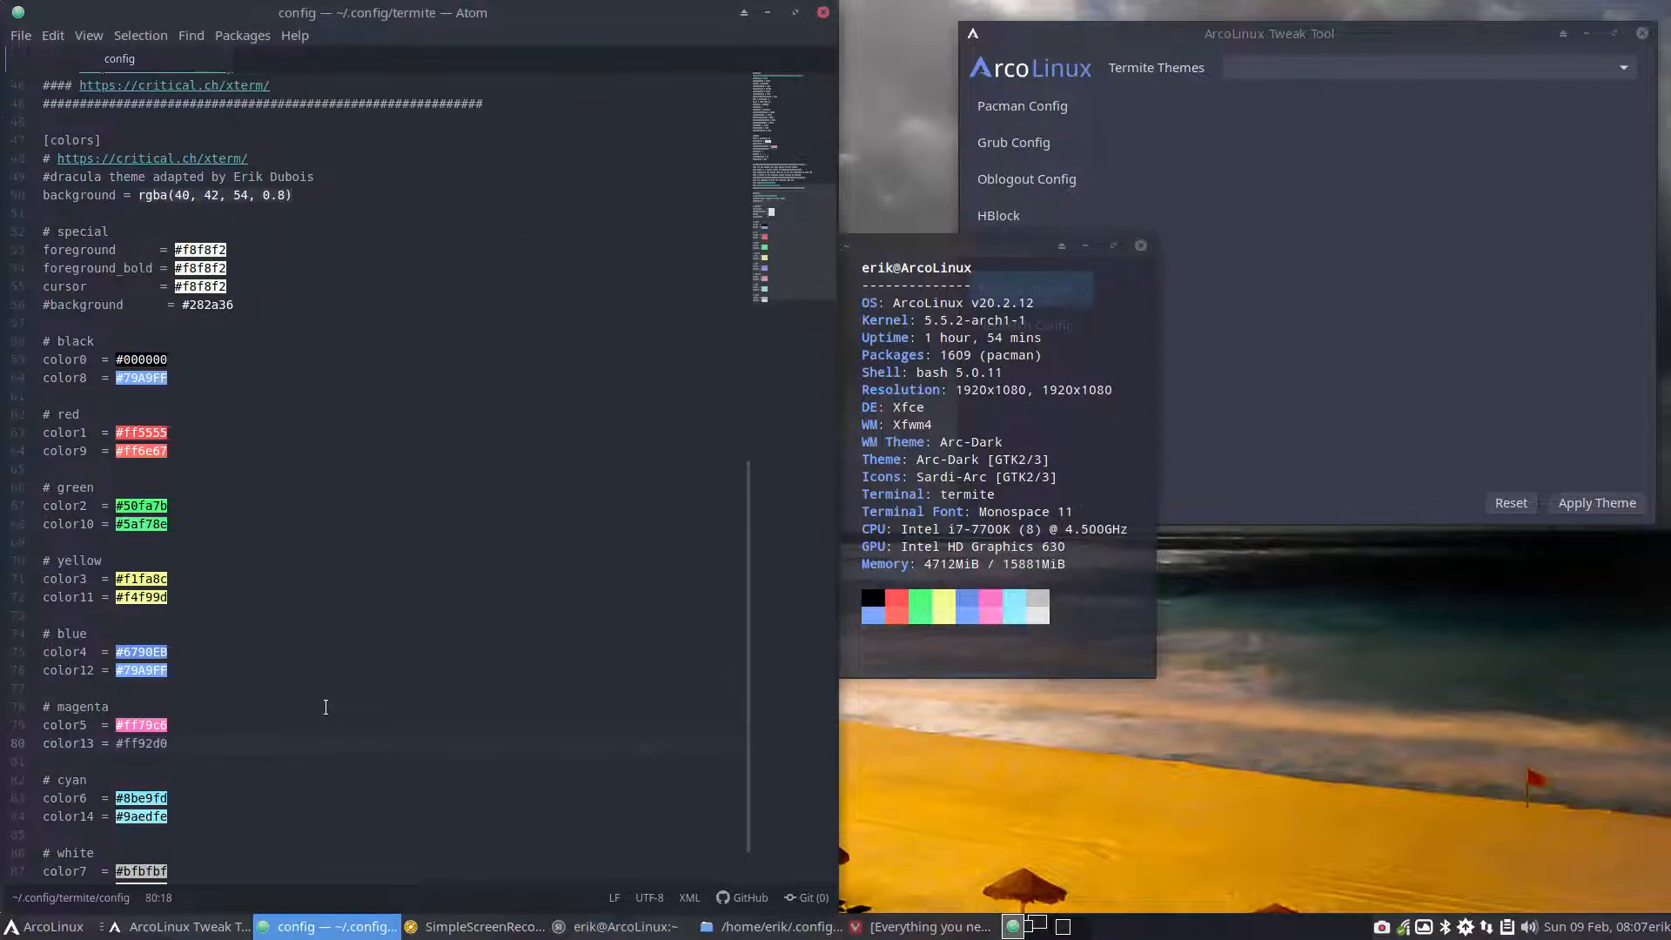
scroll(325, 706, down, 1)
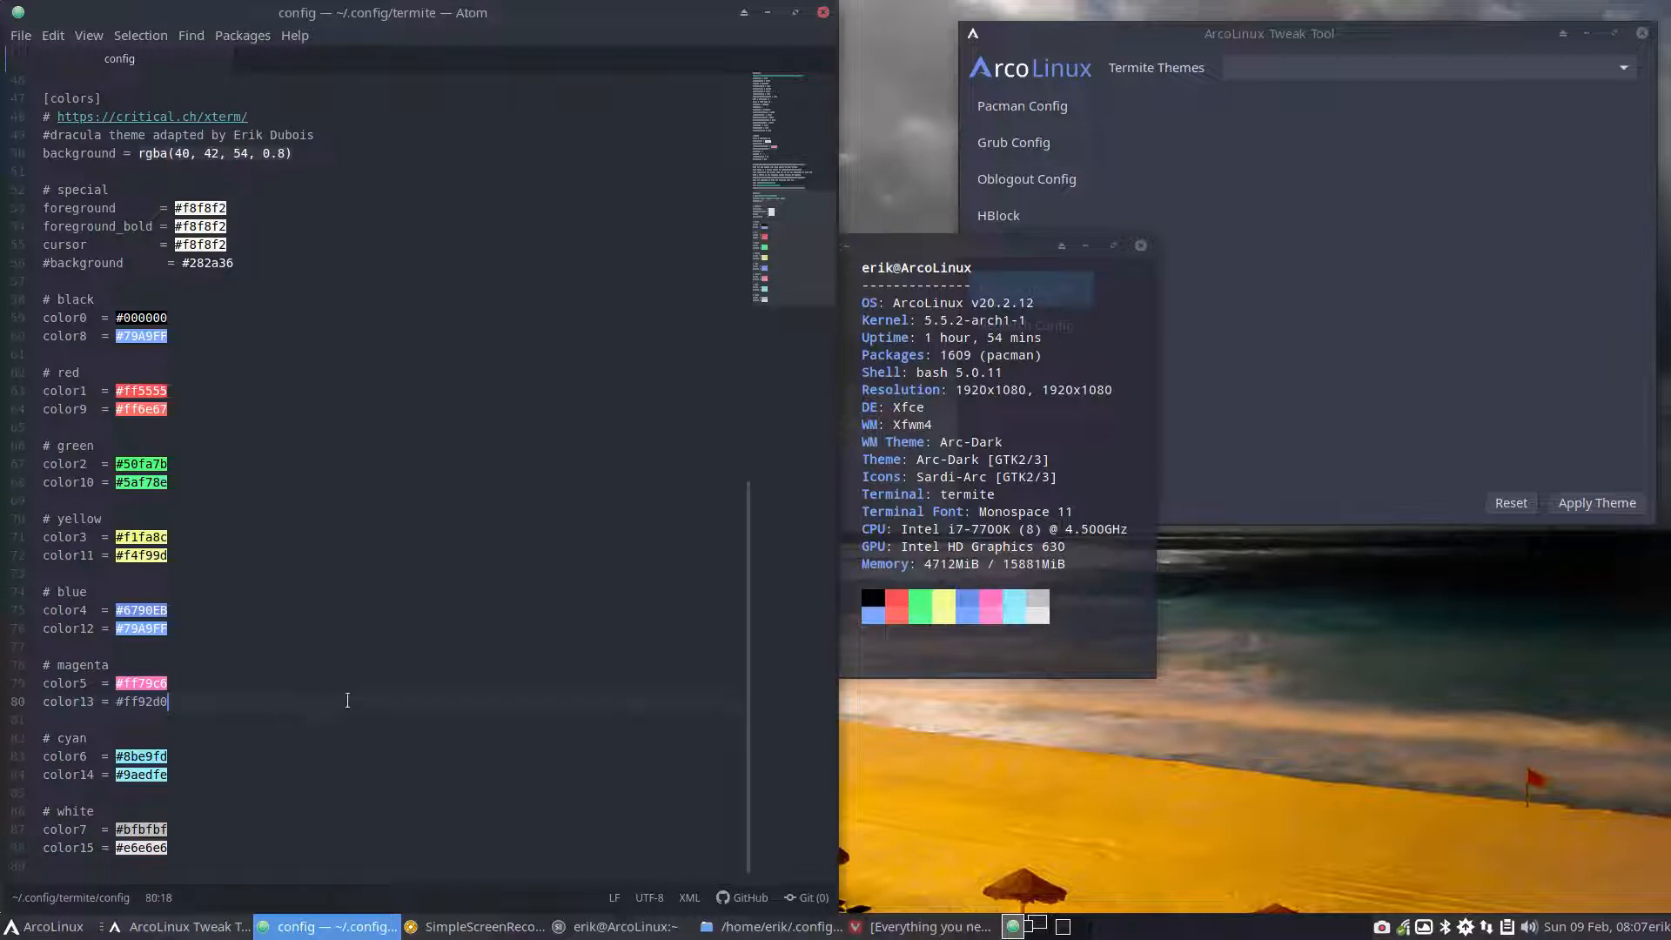
click(897, 599)
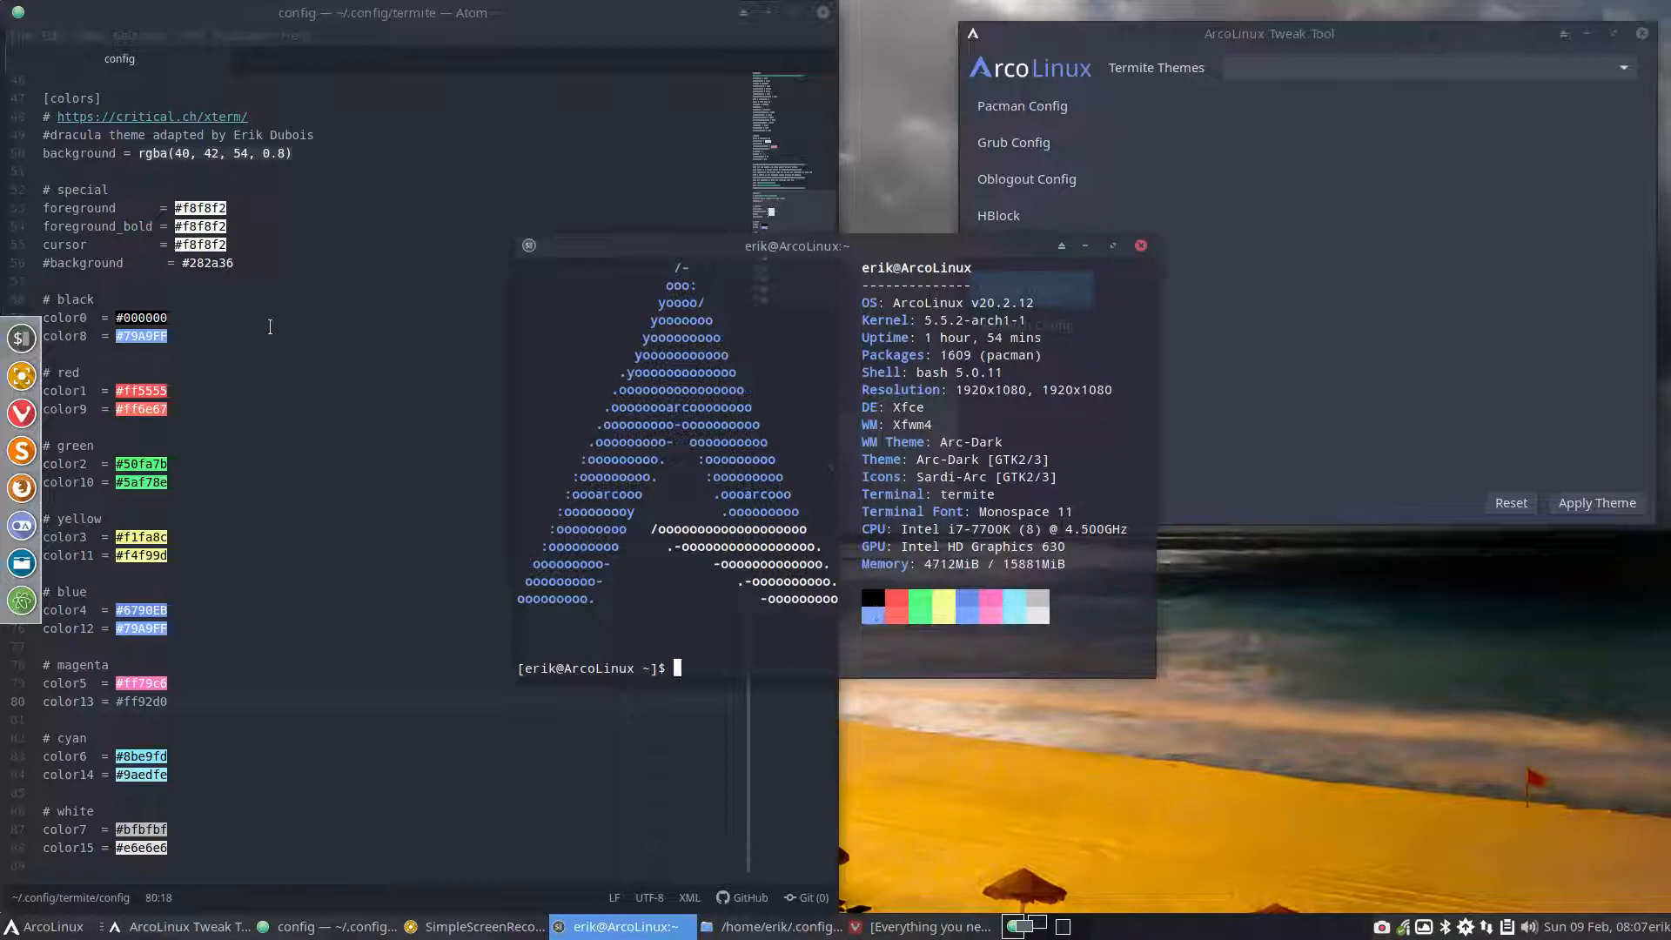
double_click(142, 336)
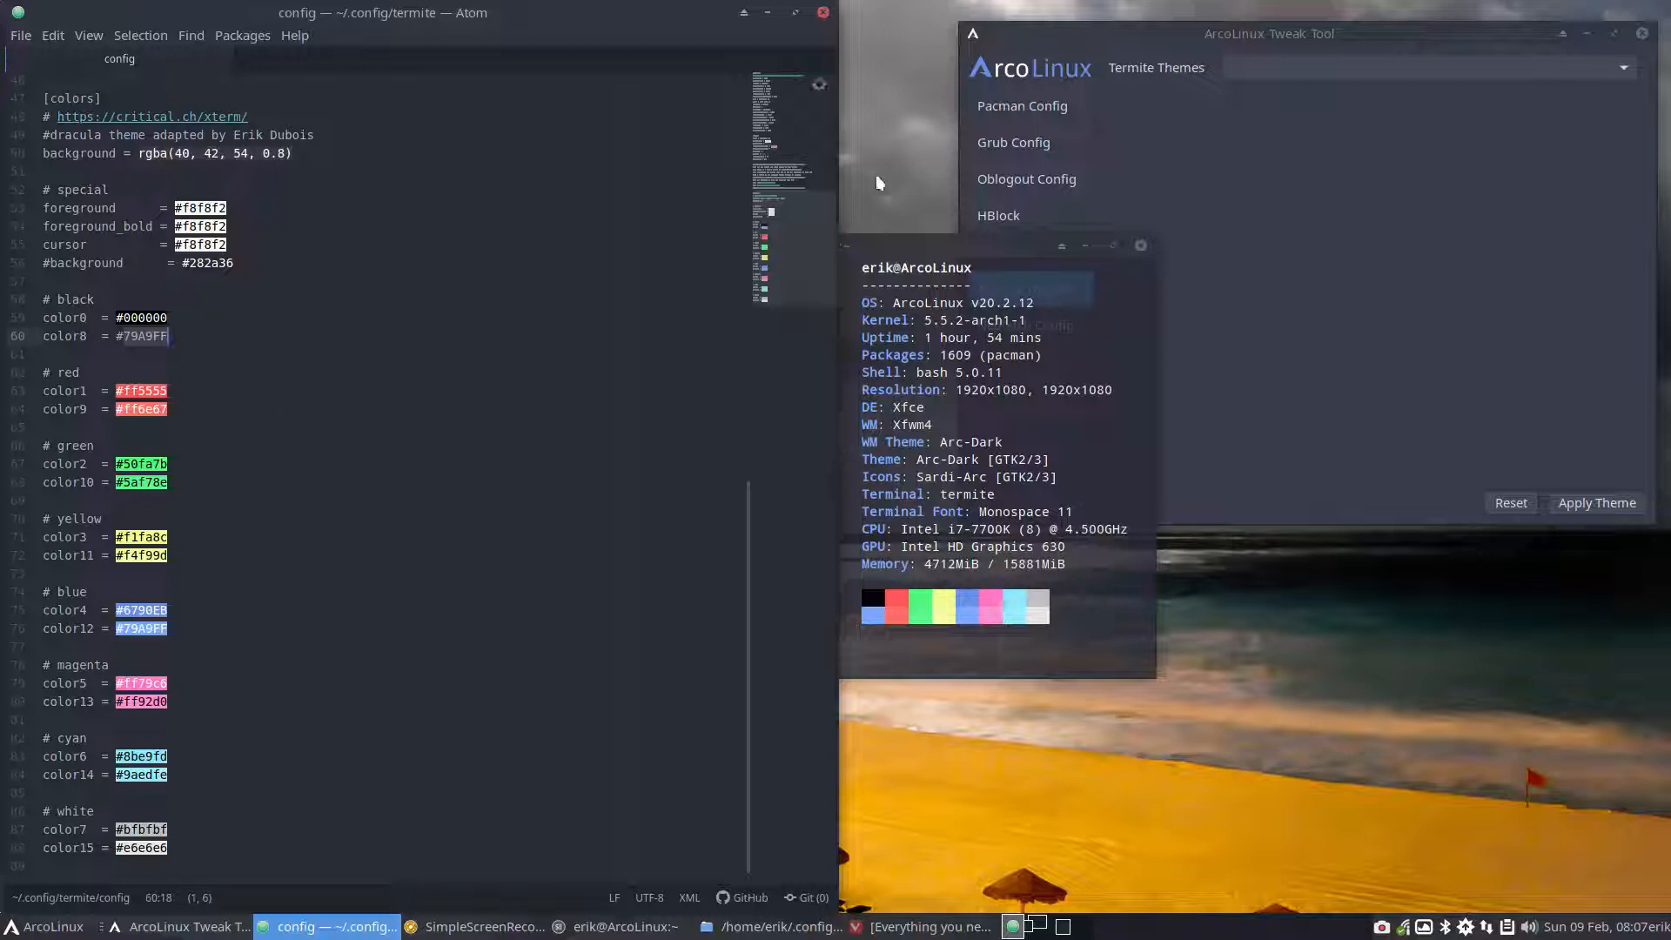
Move the terminal clear of the theme list, apply the arcolinux-kraken termite theme, and open a new terminal to preview it
drag(930, 248, 1076, 380)
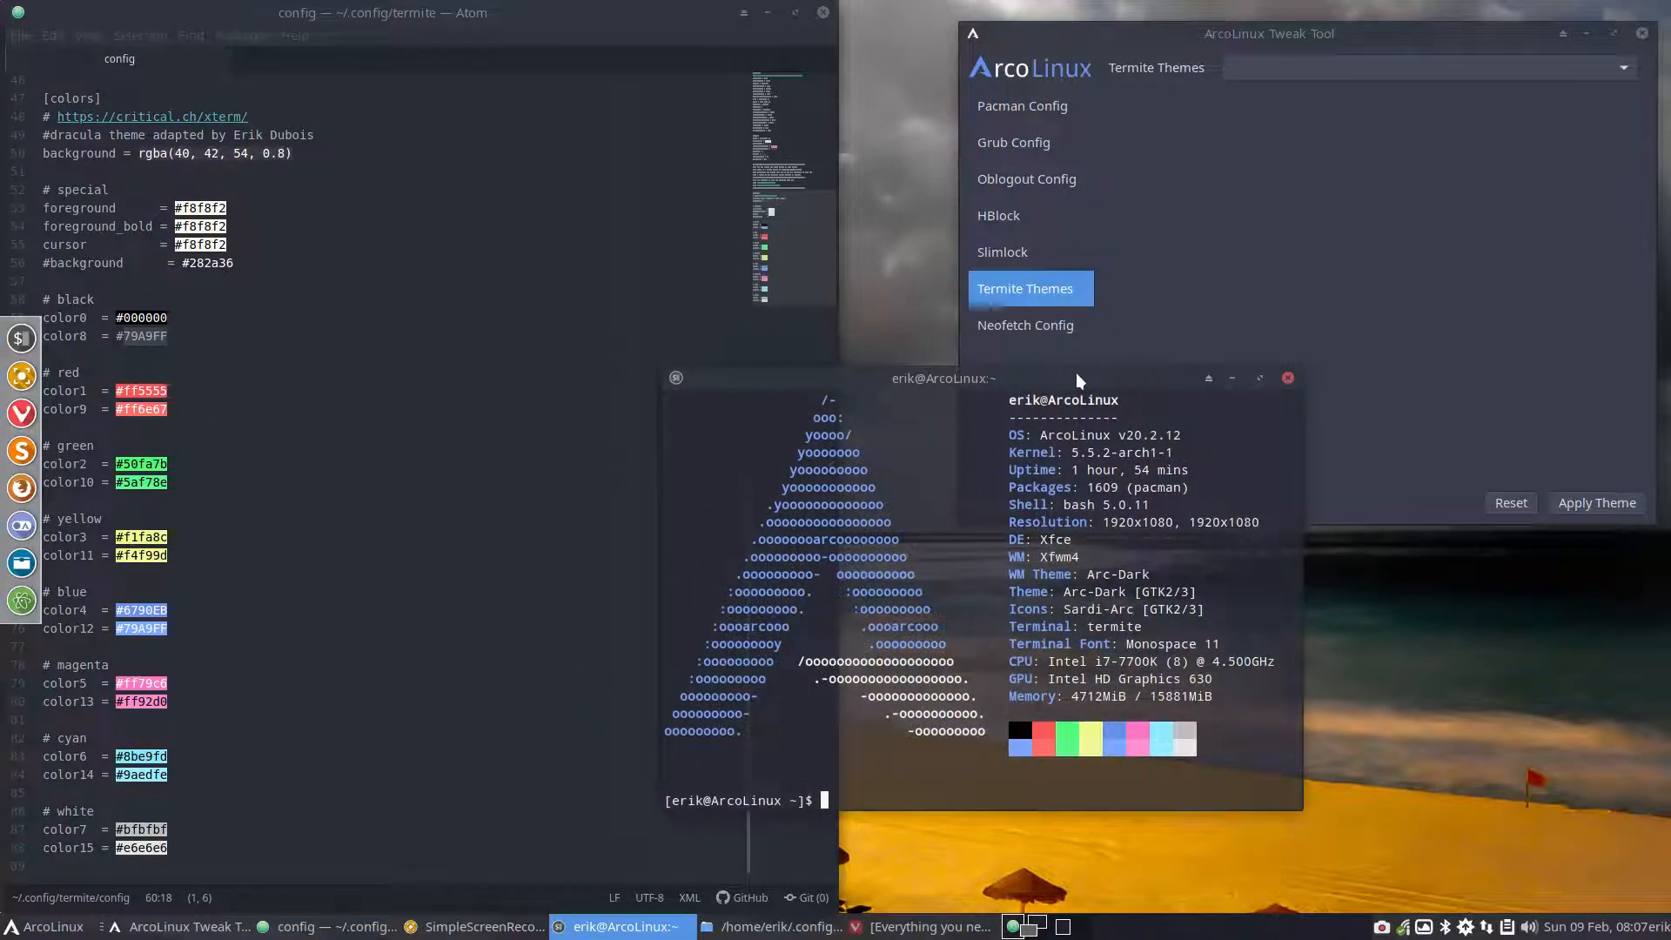
click(1289, 72)
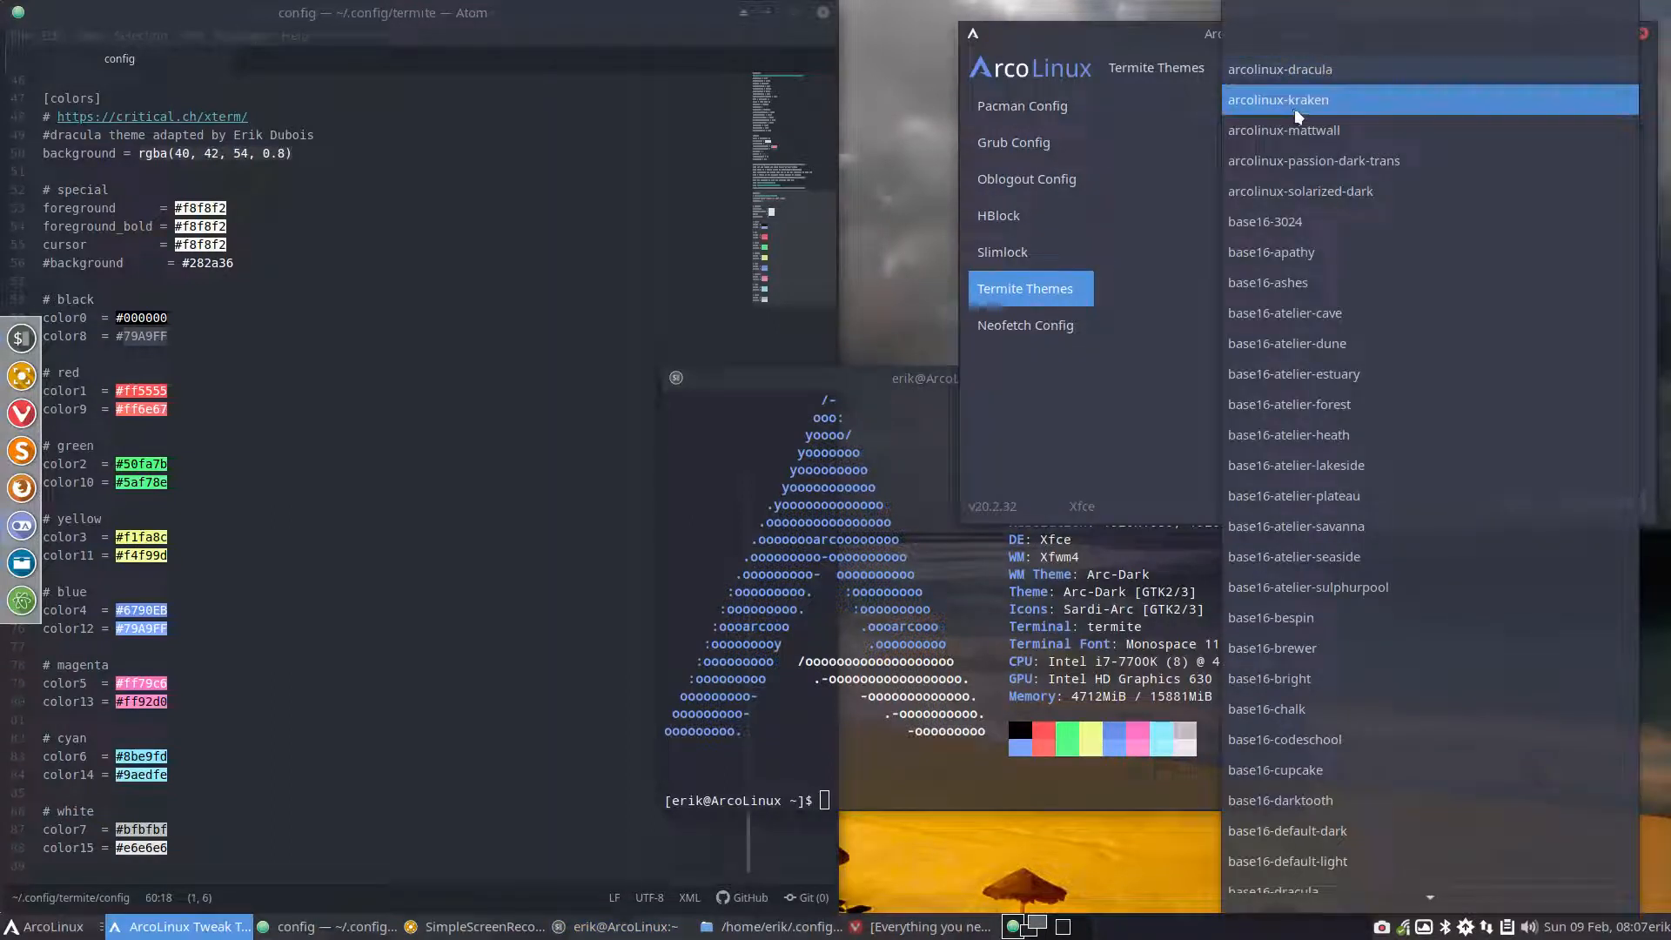
click(1306, 101)
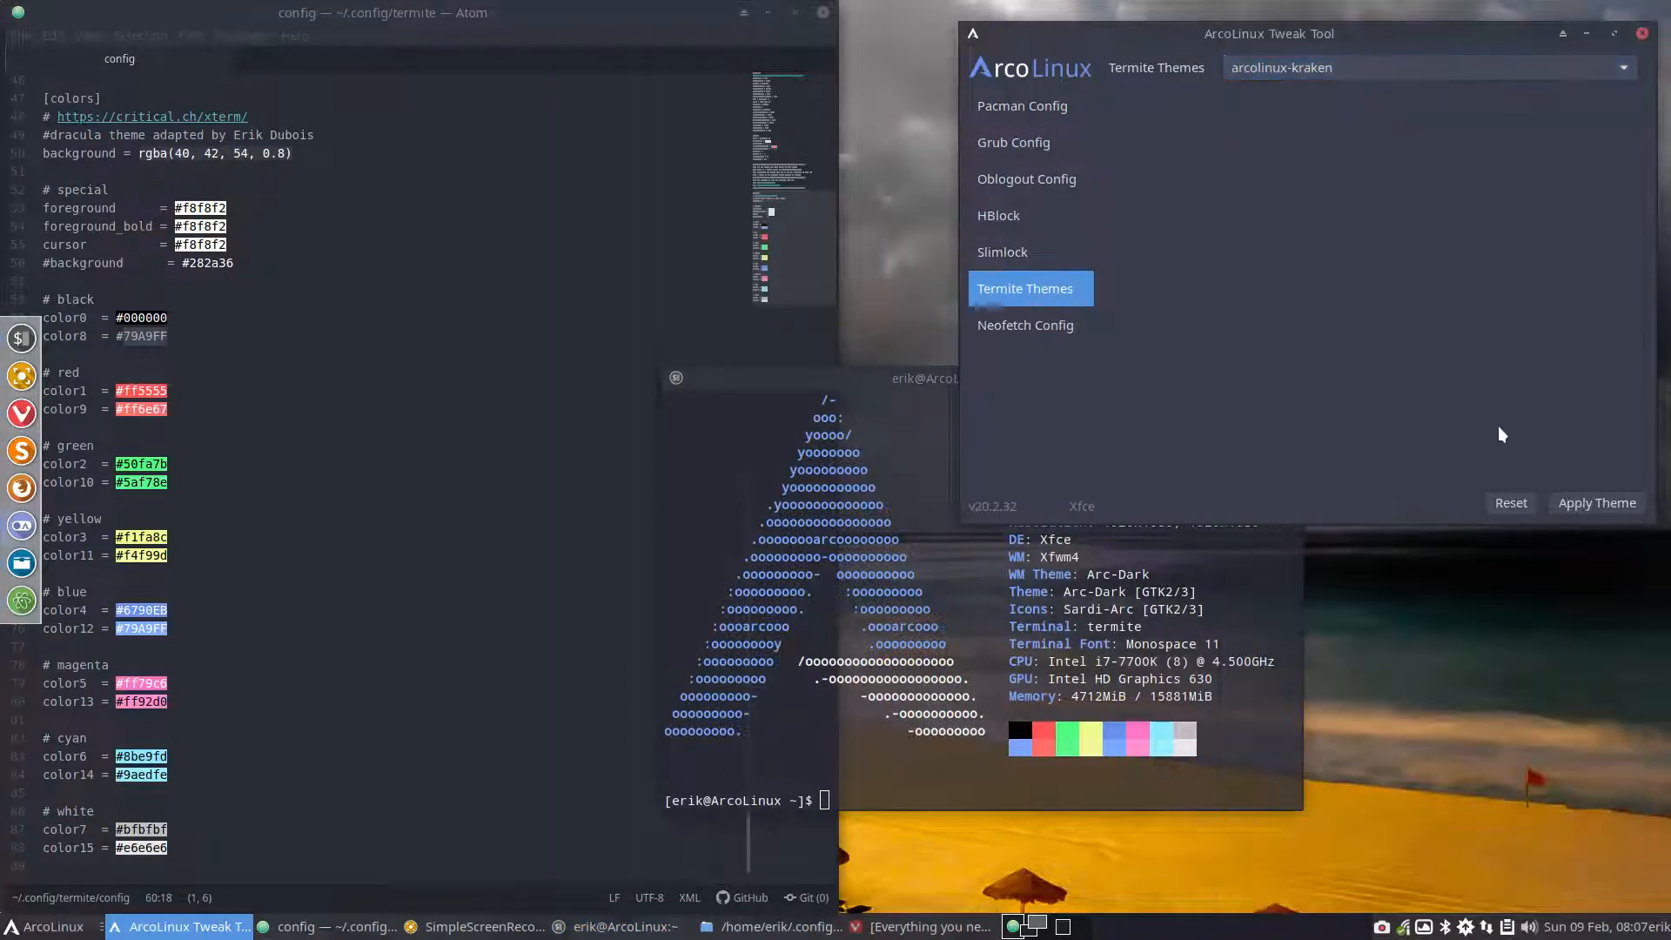
click(1586, 504)
click(870, 507)
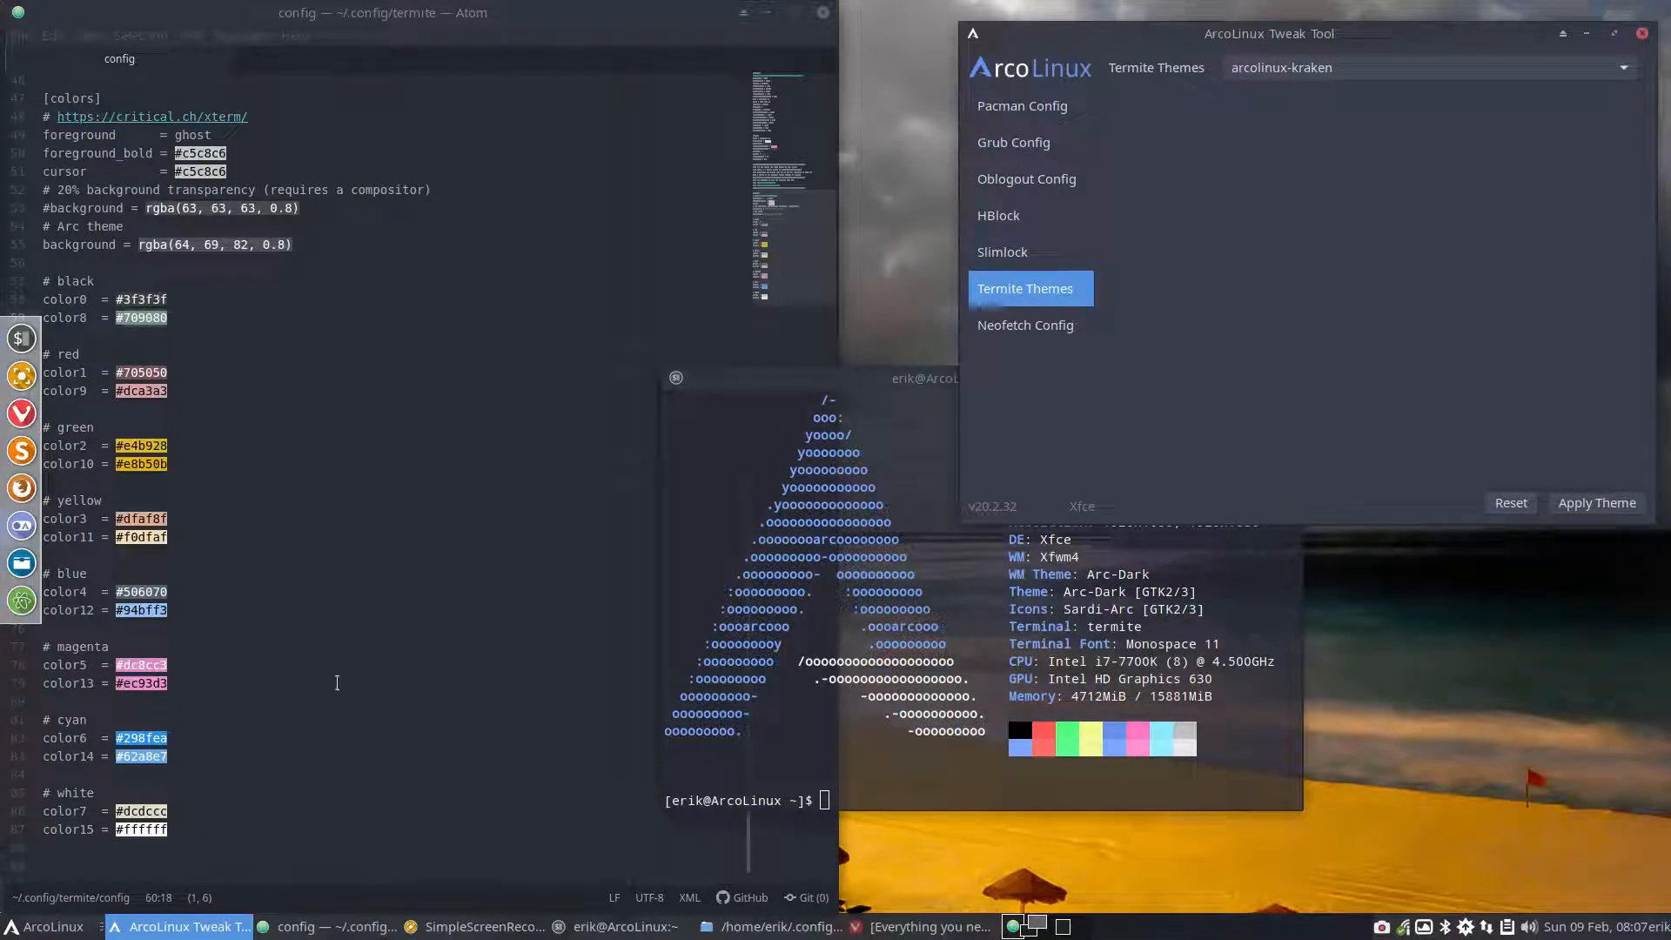
key(ctrl+alt+t)
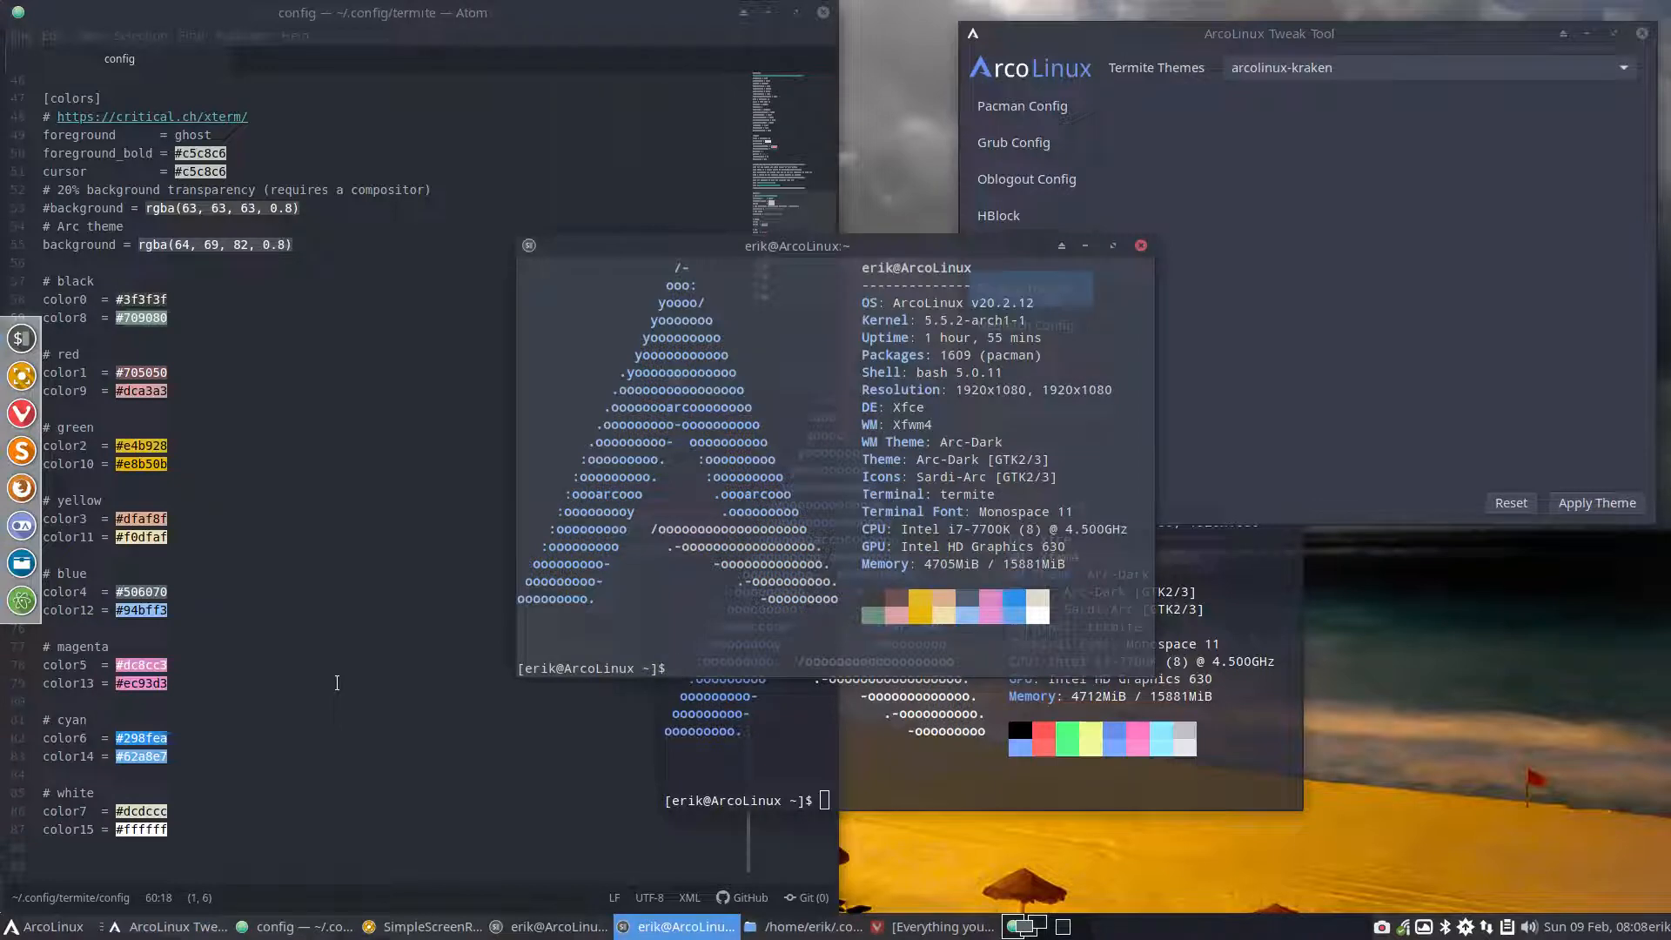
Apply the arcolinux-mattwall termite theme and open a new terminal beside the earlier ones to compare its colours
click(1324, 75)
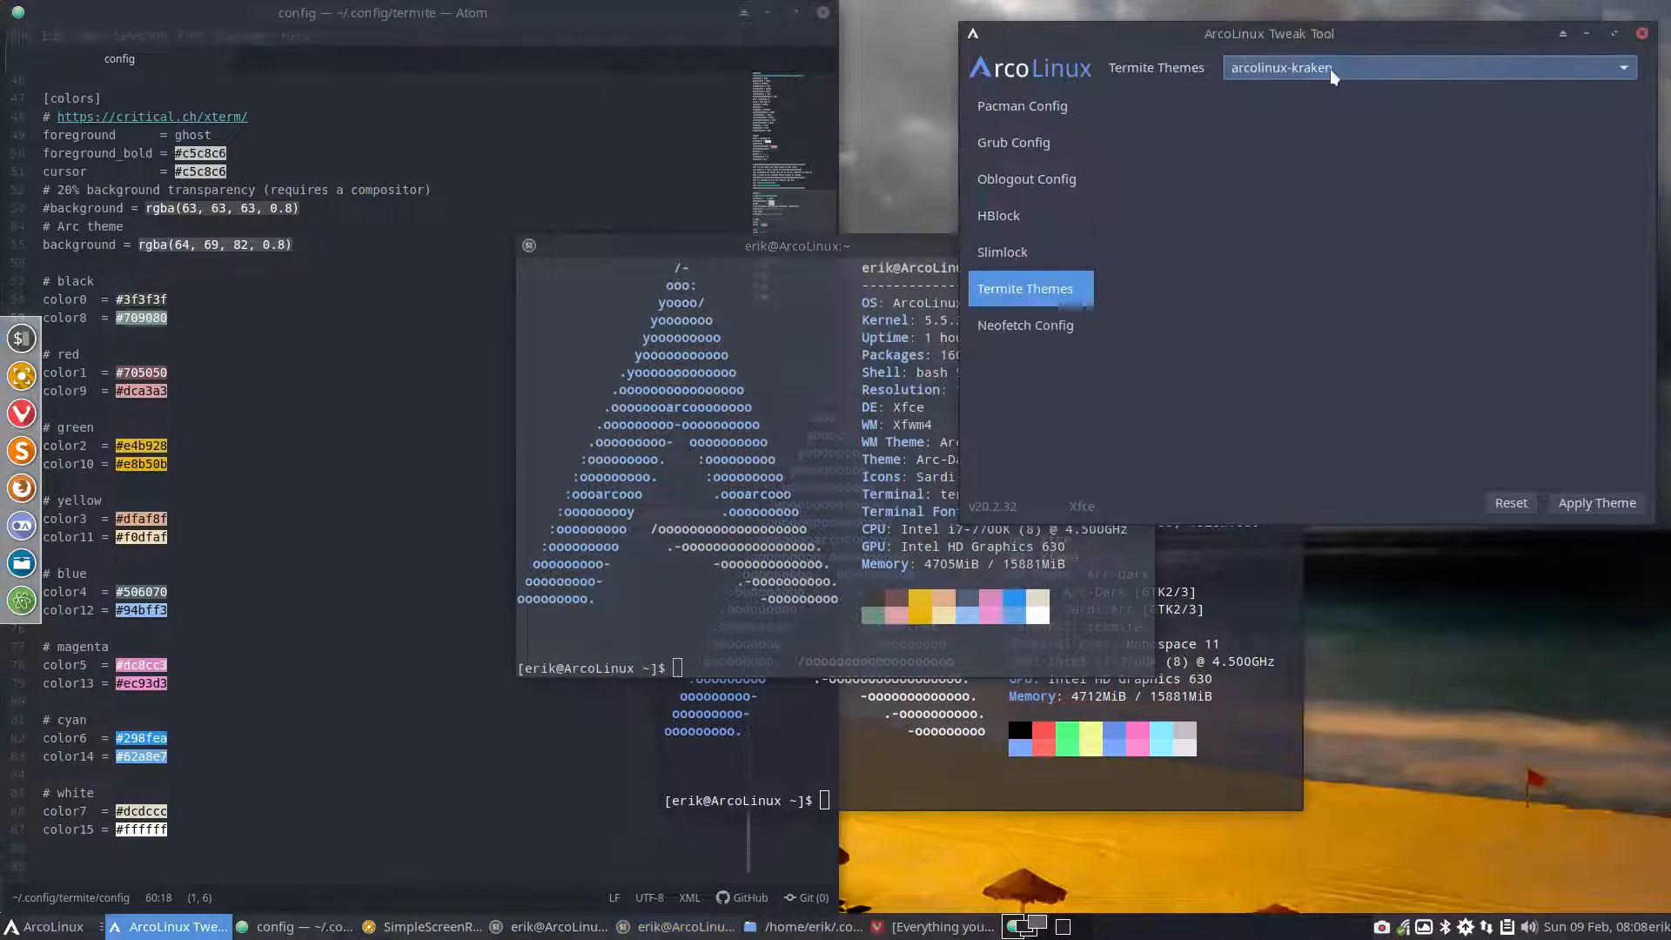
click(1331, 82)
click(1344, 129)
click(1601, 502)
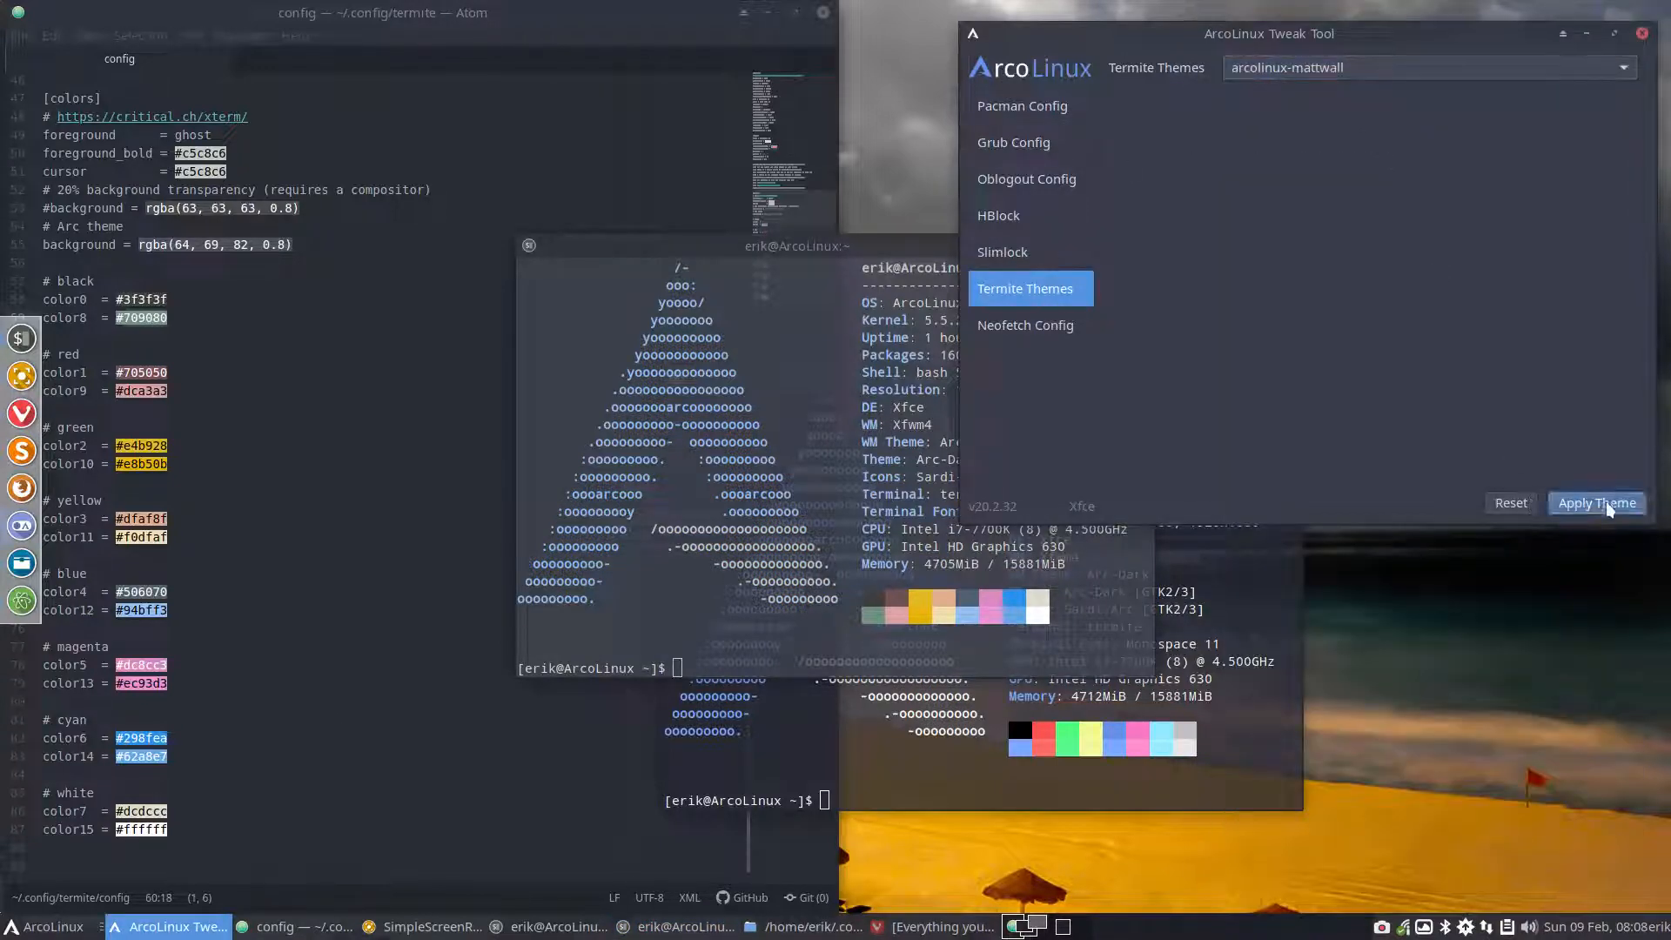
click(871, 492)
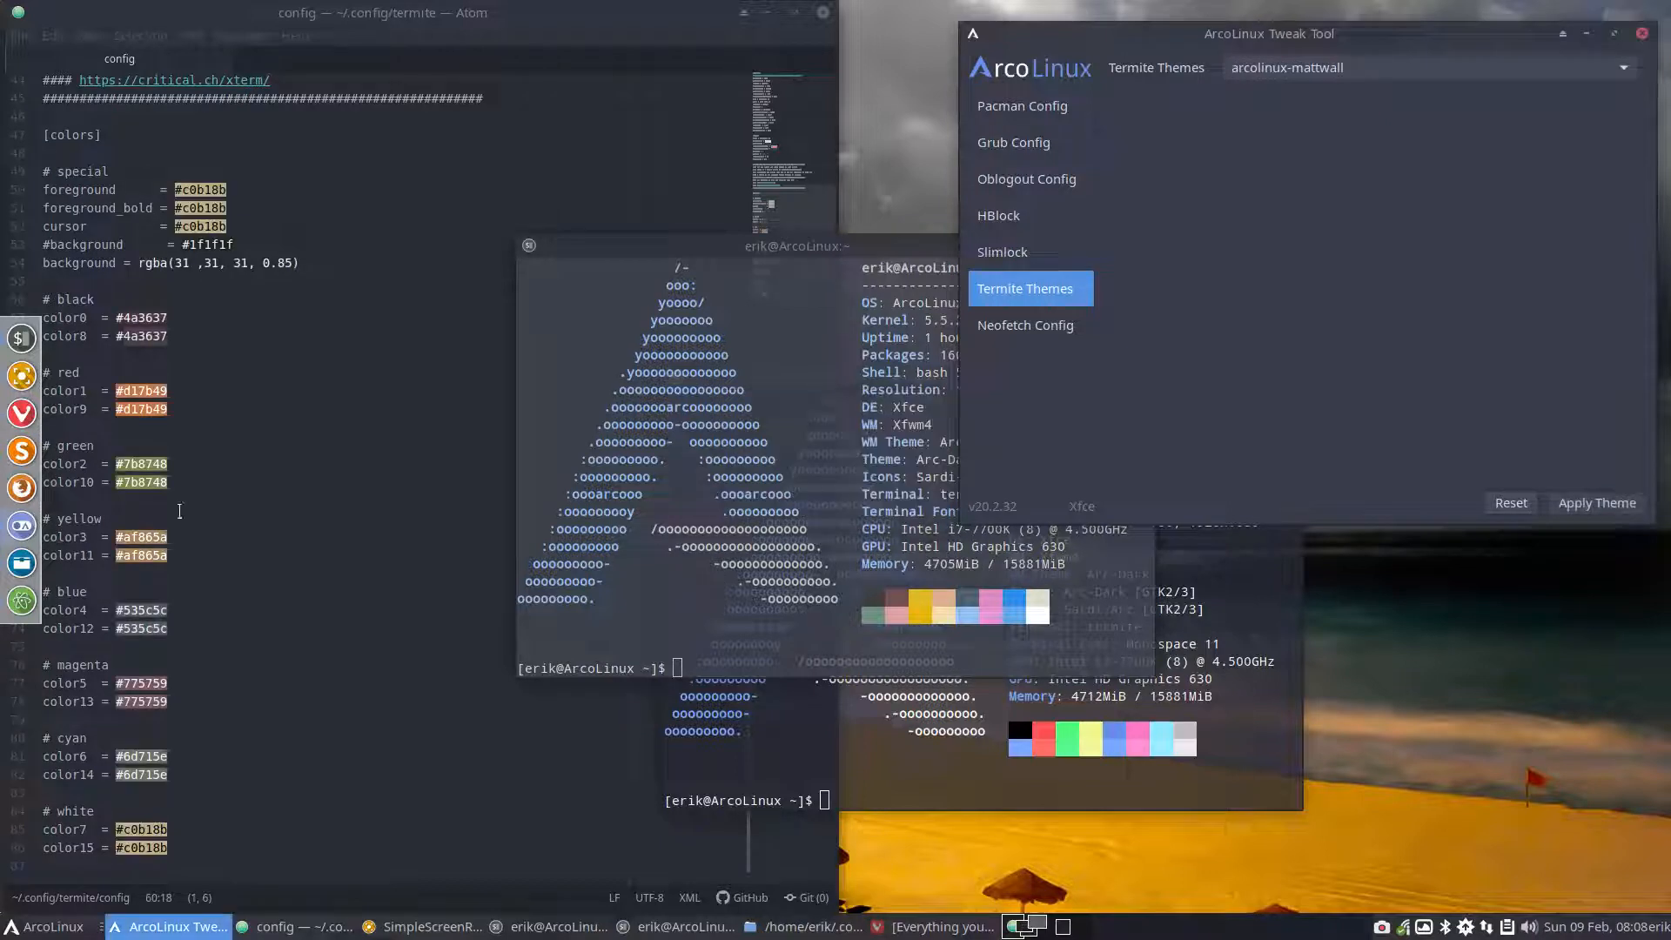
key(ctrl+alt+t)
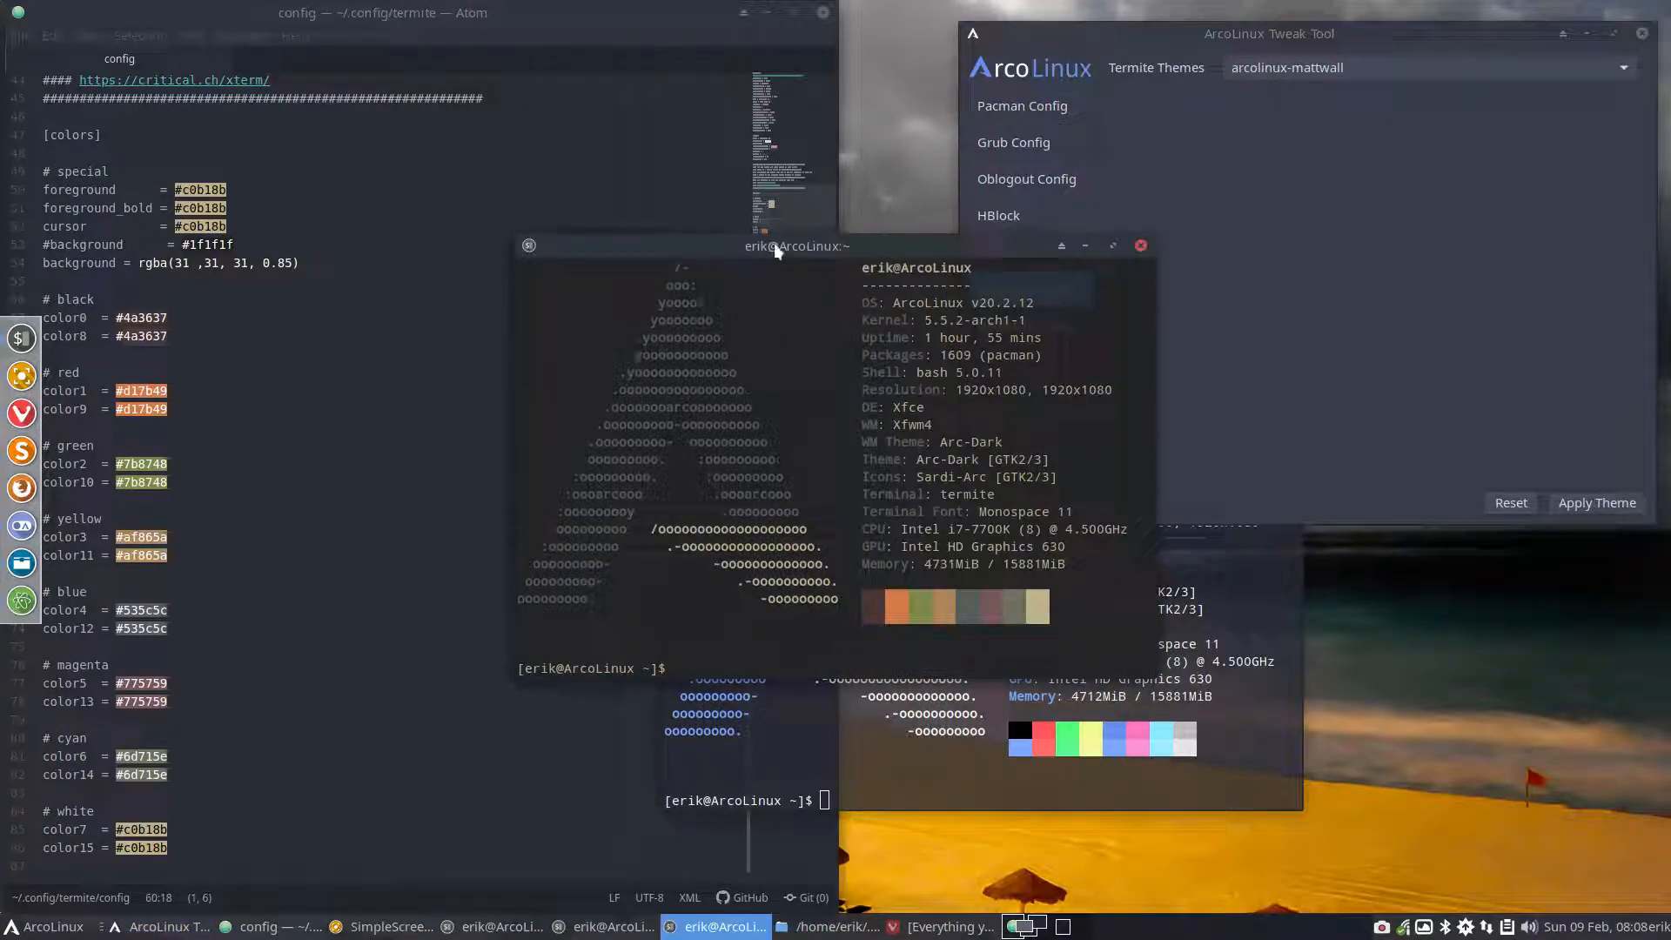
drag(774, 247, 657, 129)
Apply the arcolinux-passion-dark-trans termite theme and preview it in a new terminal placed clear of the Tweak Tool
click(1329, 70)
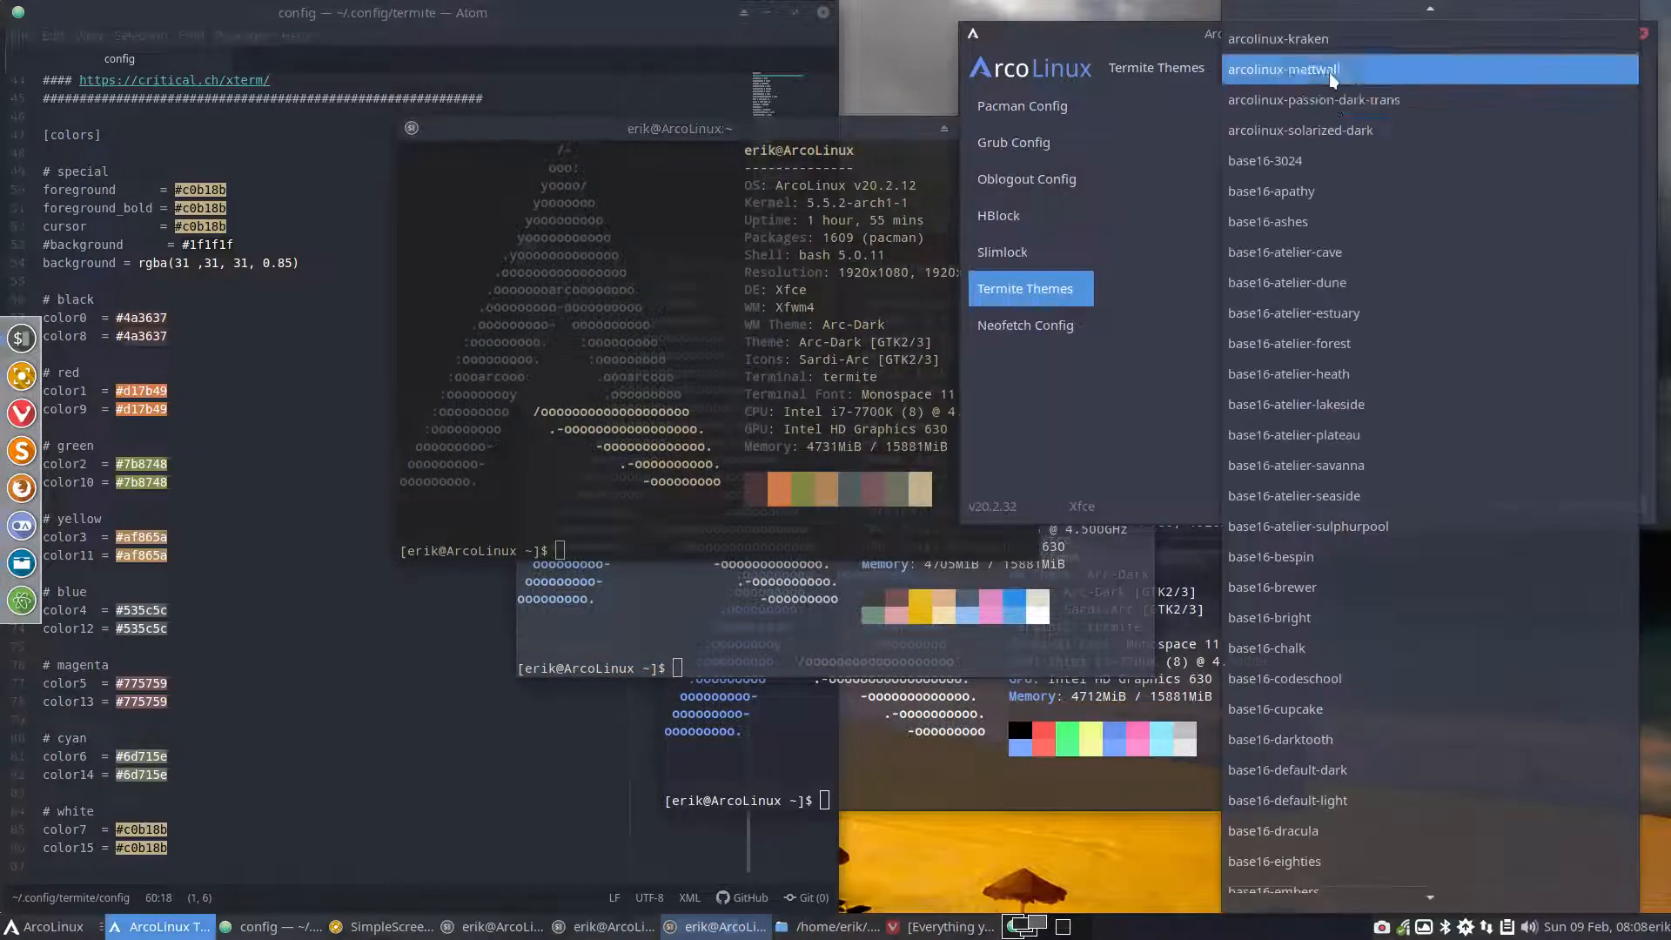
click(1338, 99)
click(1623, 504)
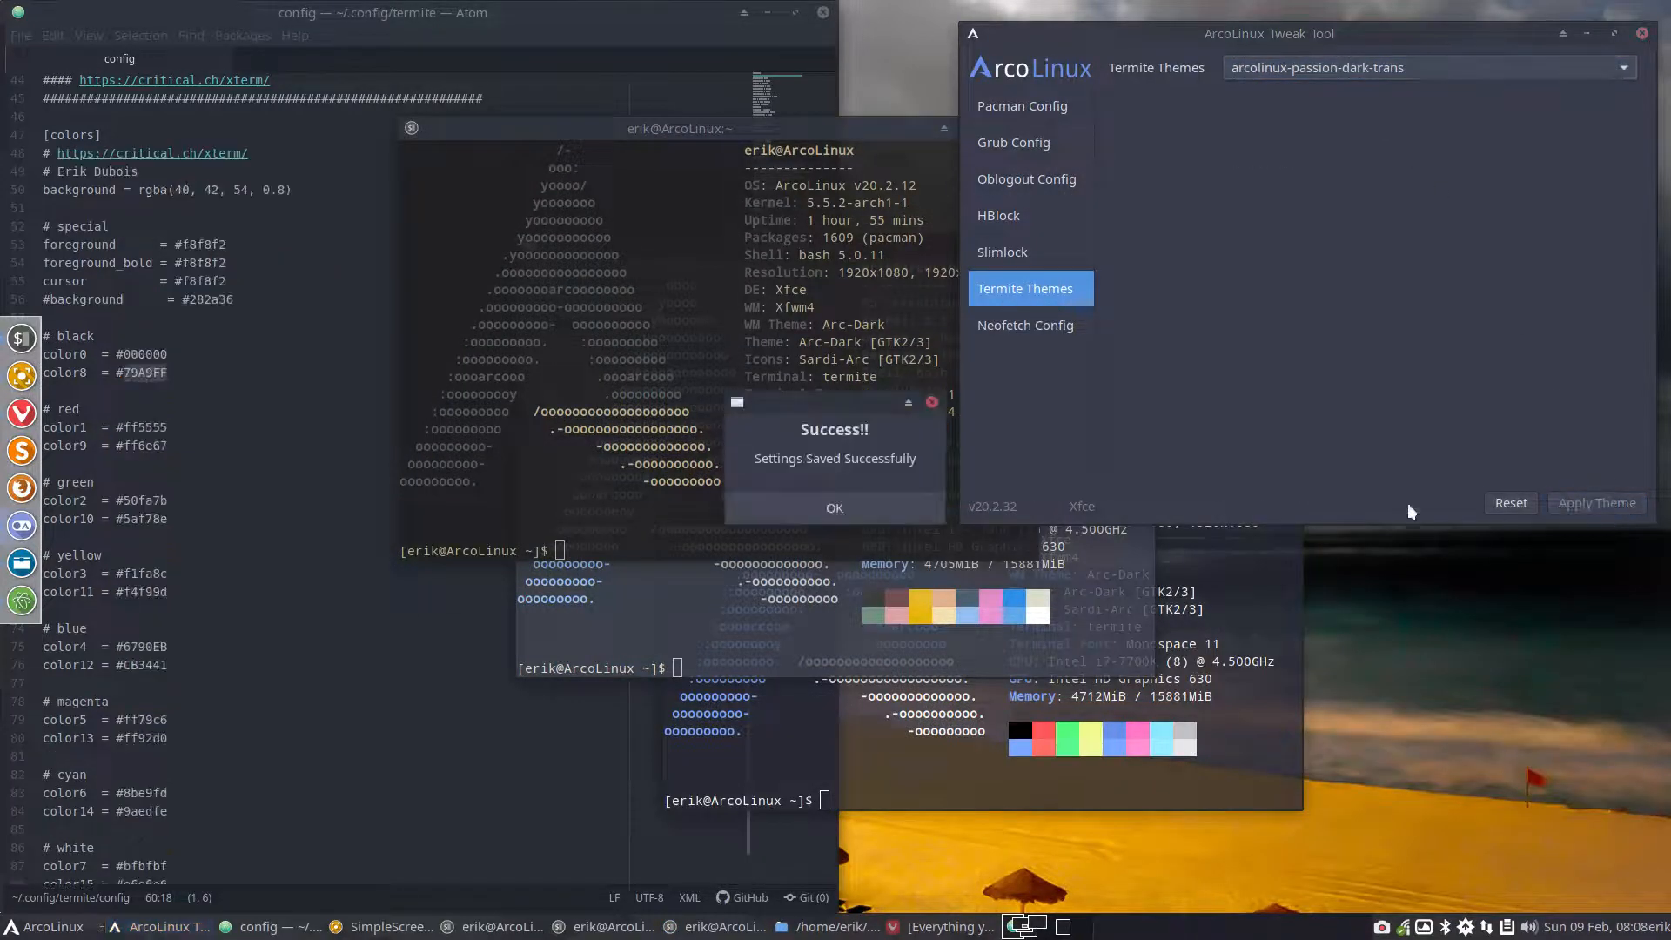
click(924, 508)
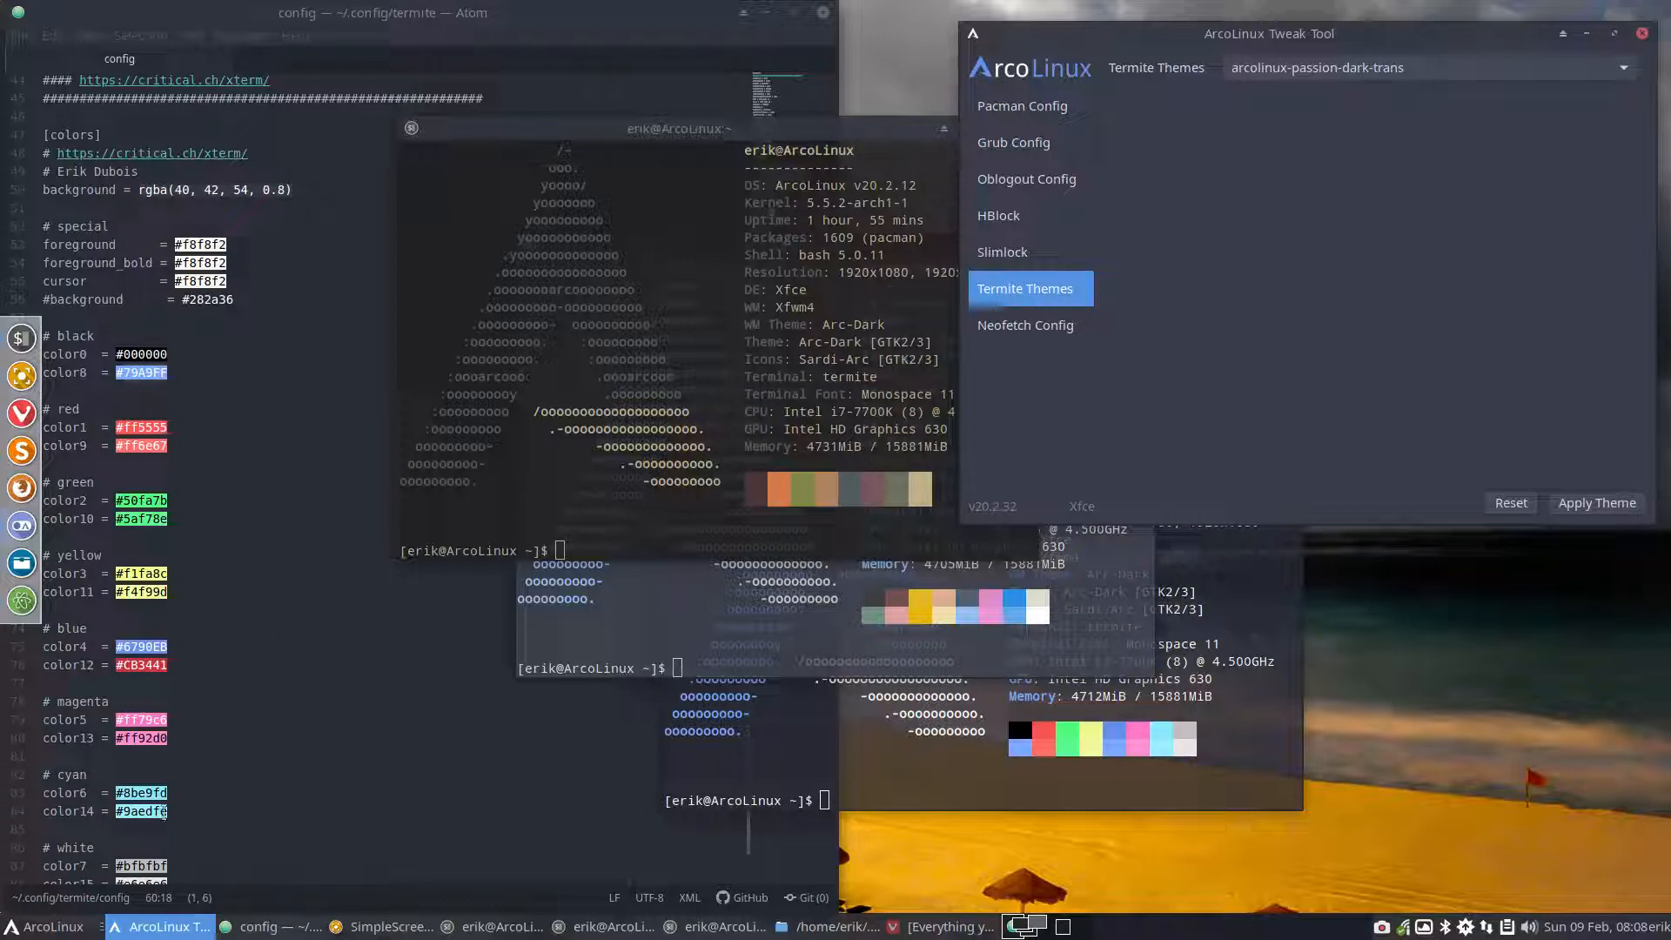
click(371, 736)
key(super+Return)
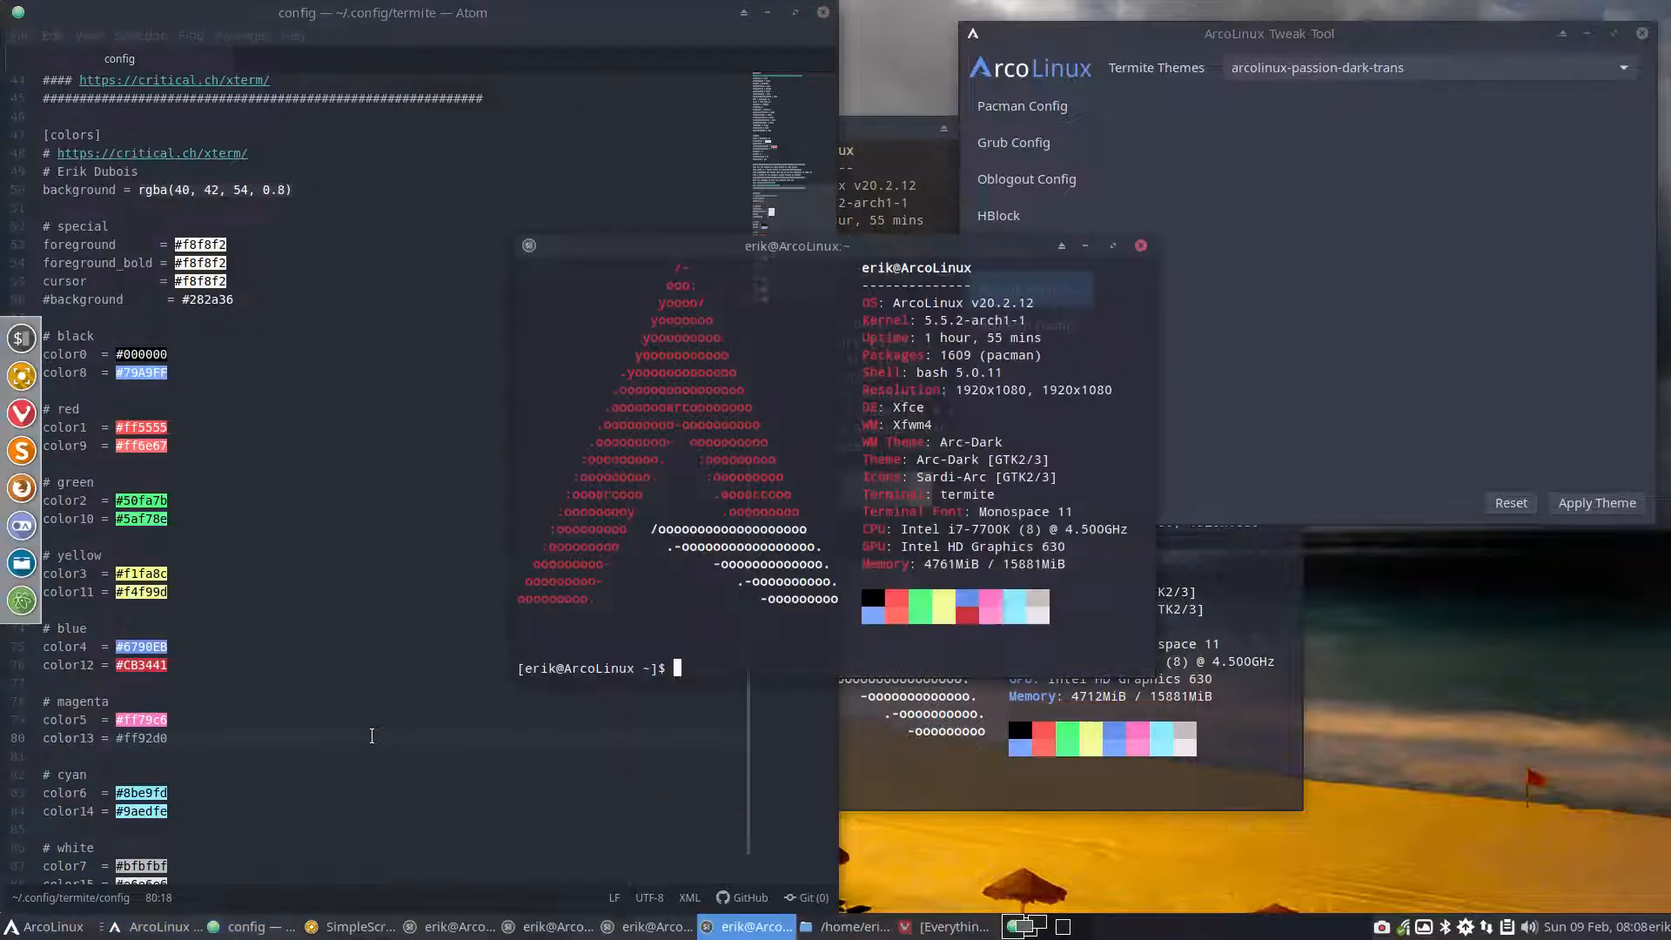
drag(933, 244, 798, 342)
Apply the arcolinux-solarized-dark termite theme and preview it in a new terminal moved clear of the Tweak Tool
click(1341, 72)
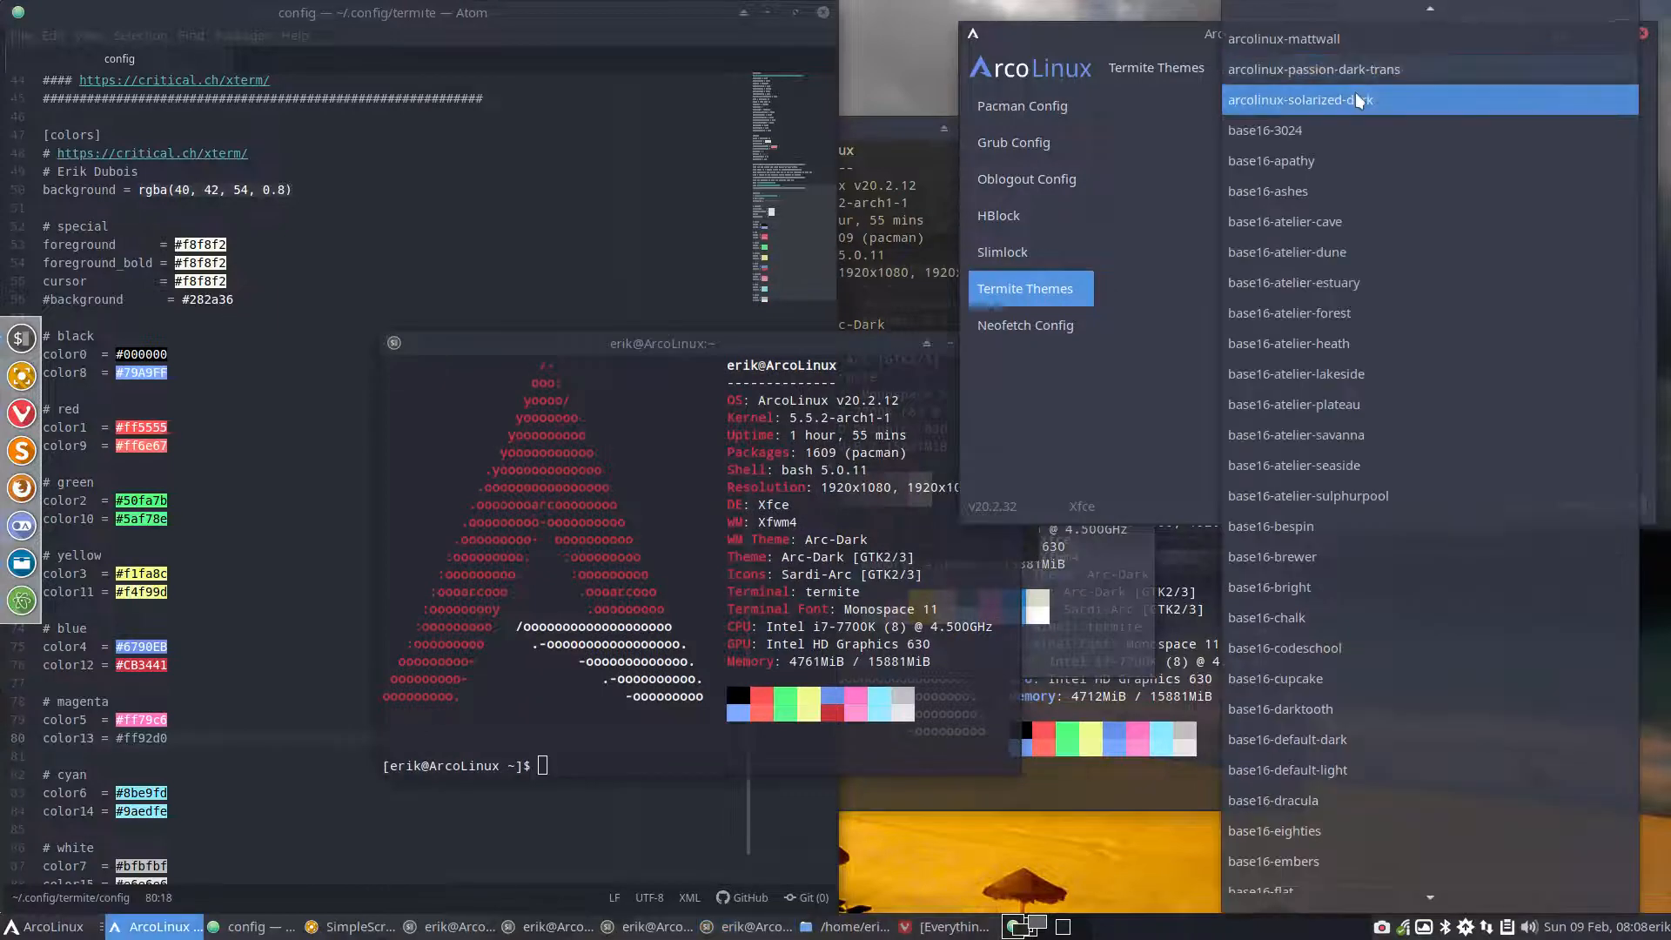
click(1355, 94)
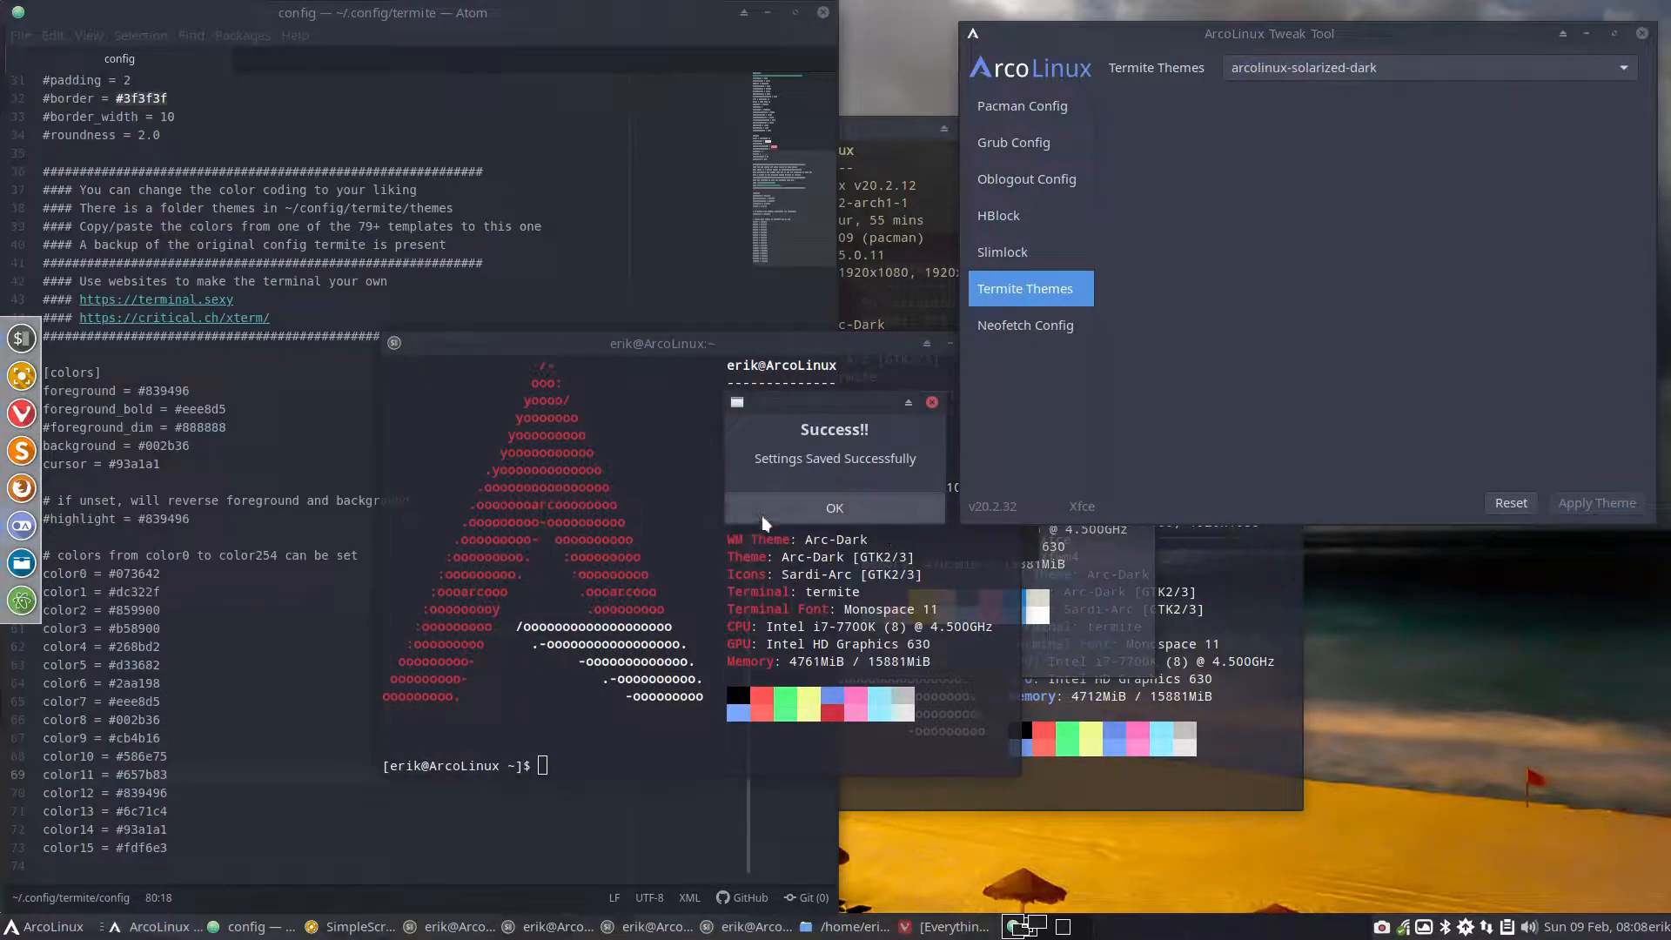
click(760, 515)
click(307, 712)
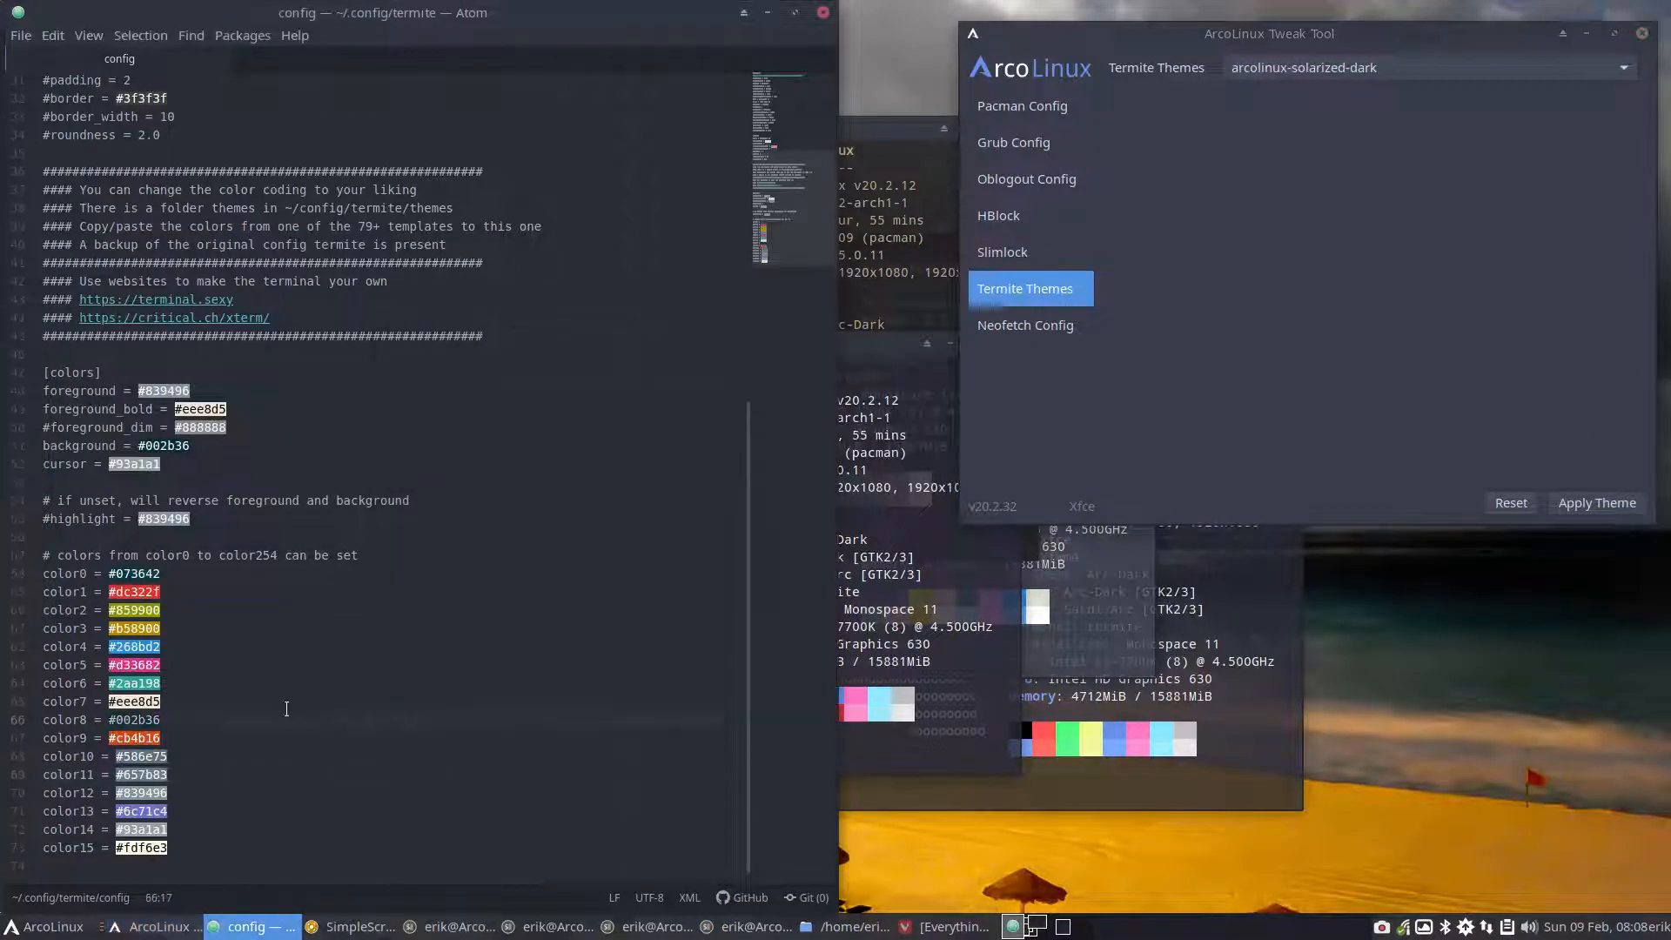
key(ctrl+alt+t)
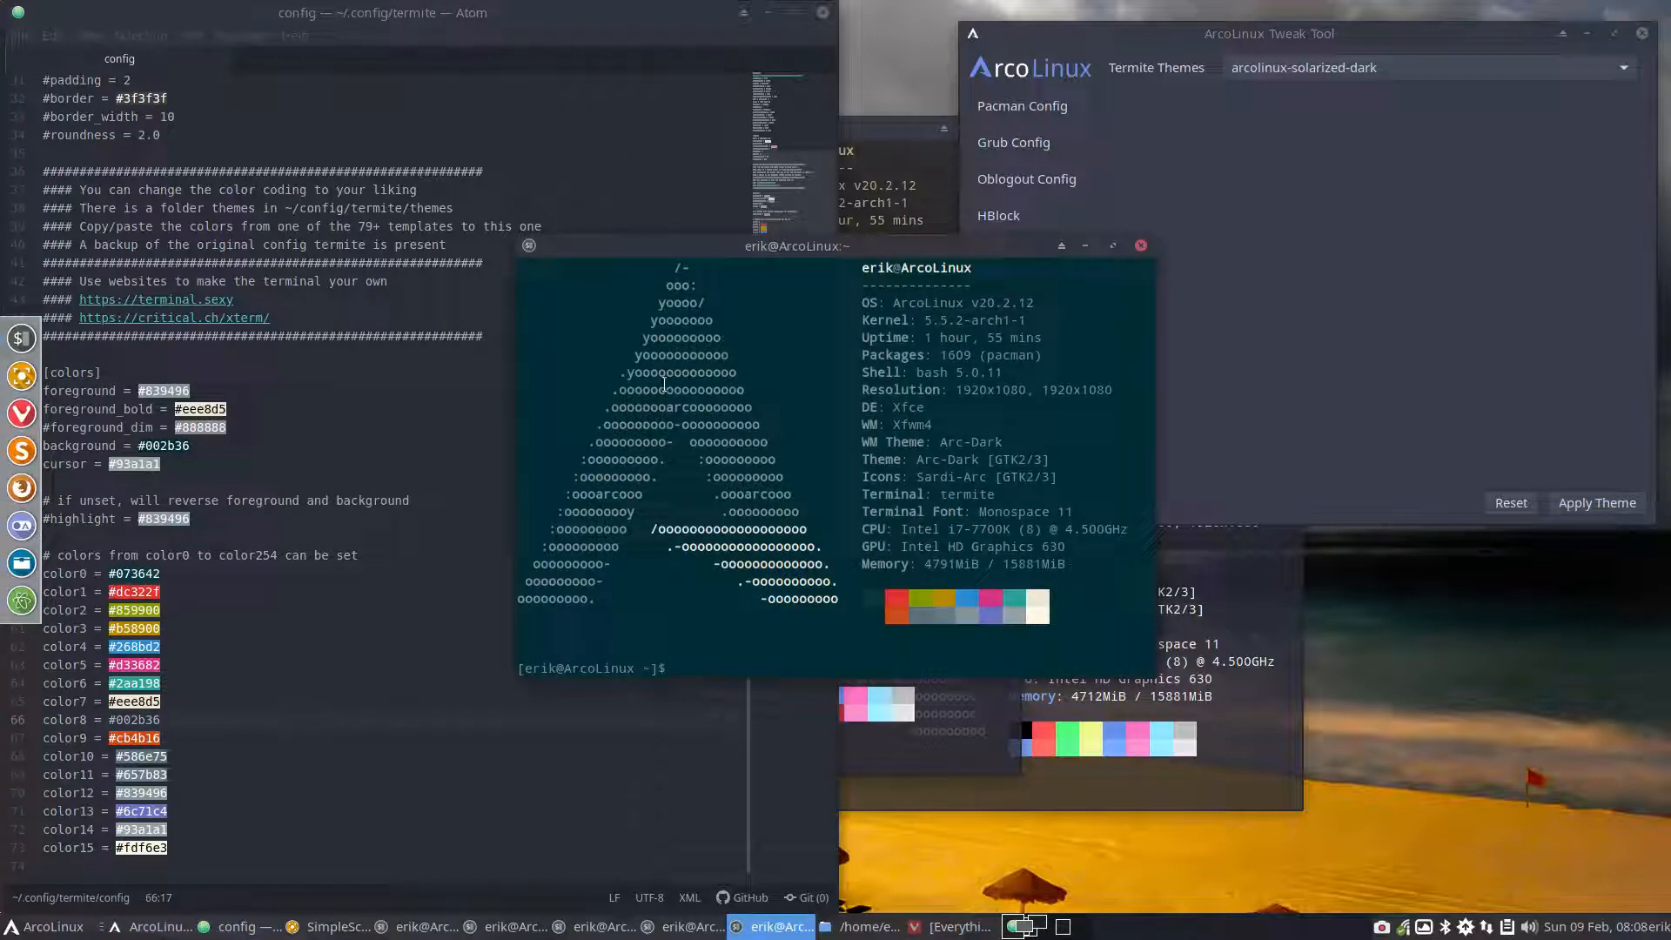
drag(932, 244, 791, 347)
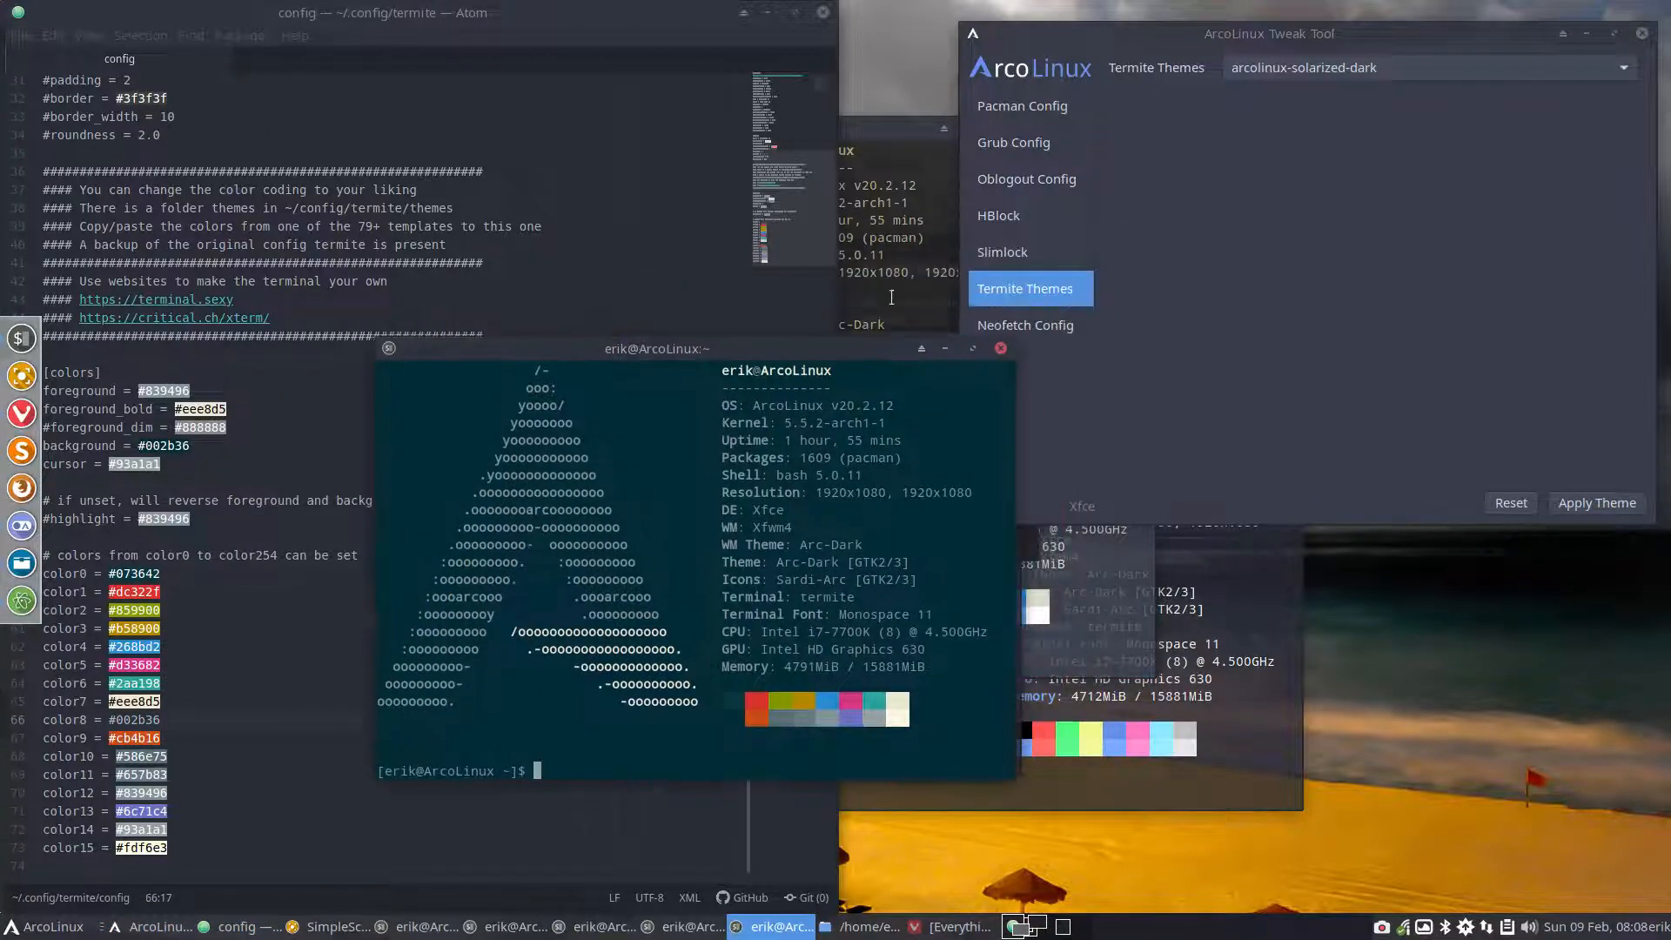
Look through the remaining termite themes without choosing one, reset the termite config to its original colours, and open a new terminal
click(1355, 76)
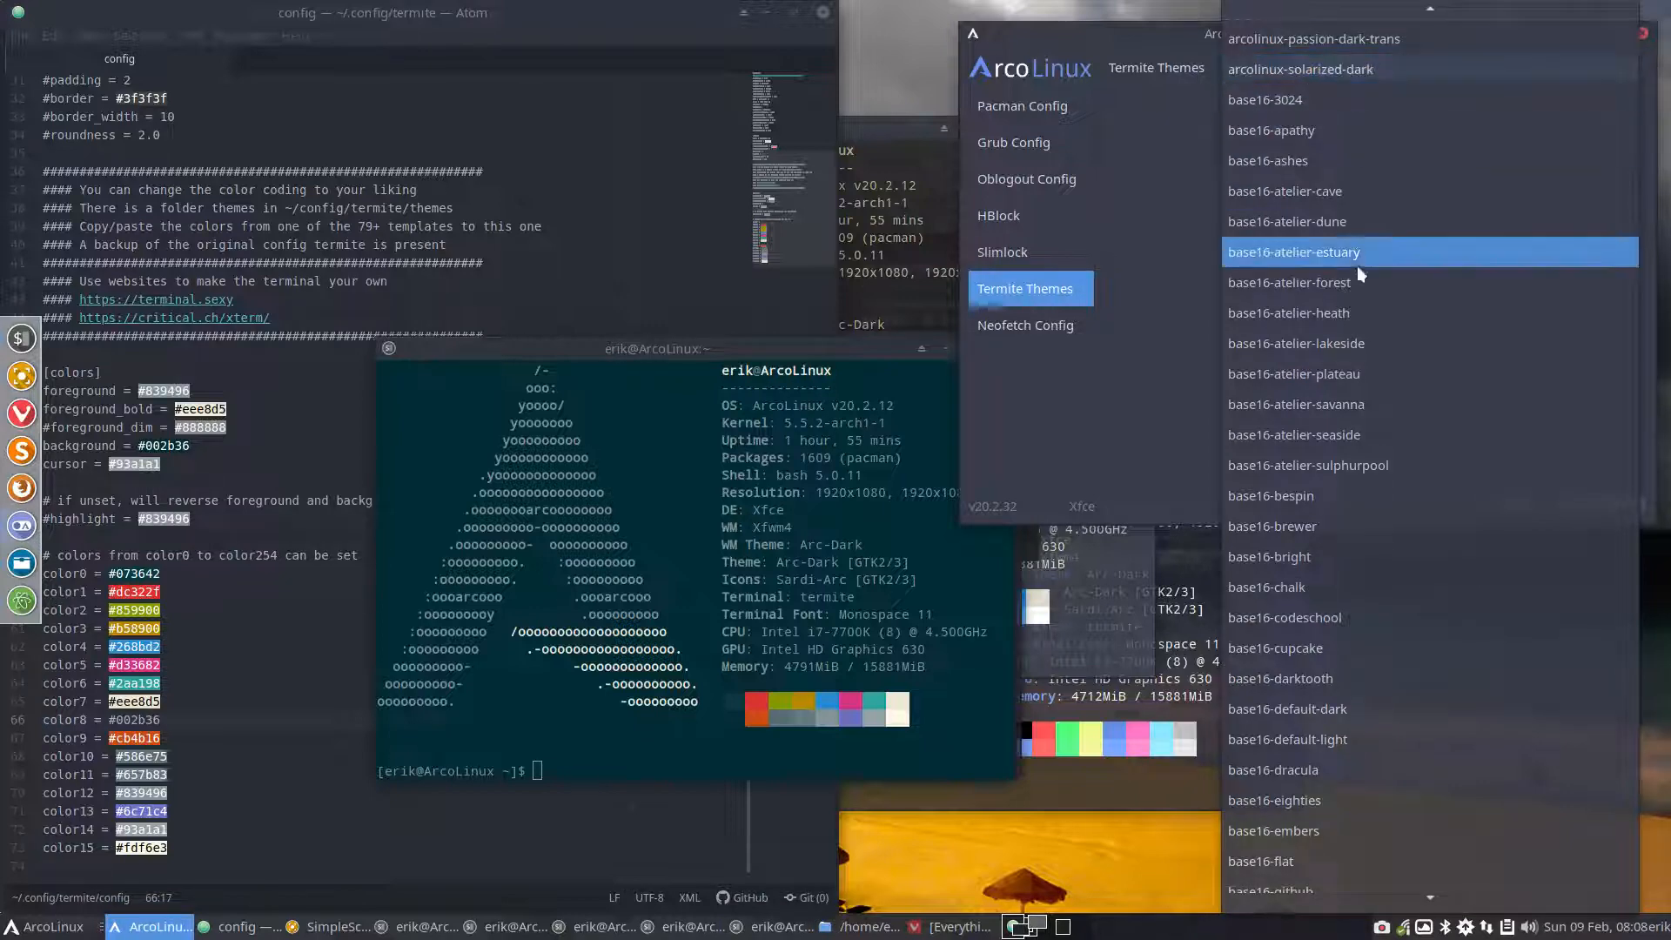
click(1126, 305)
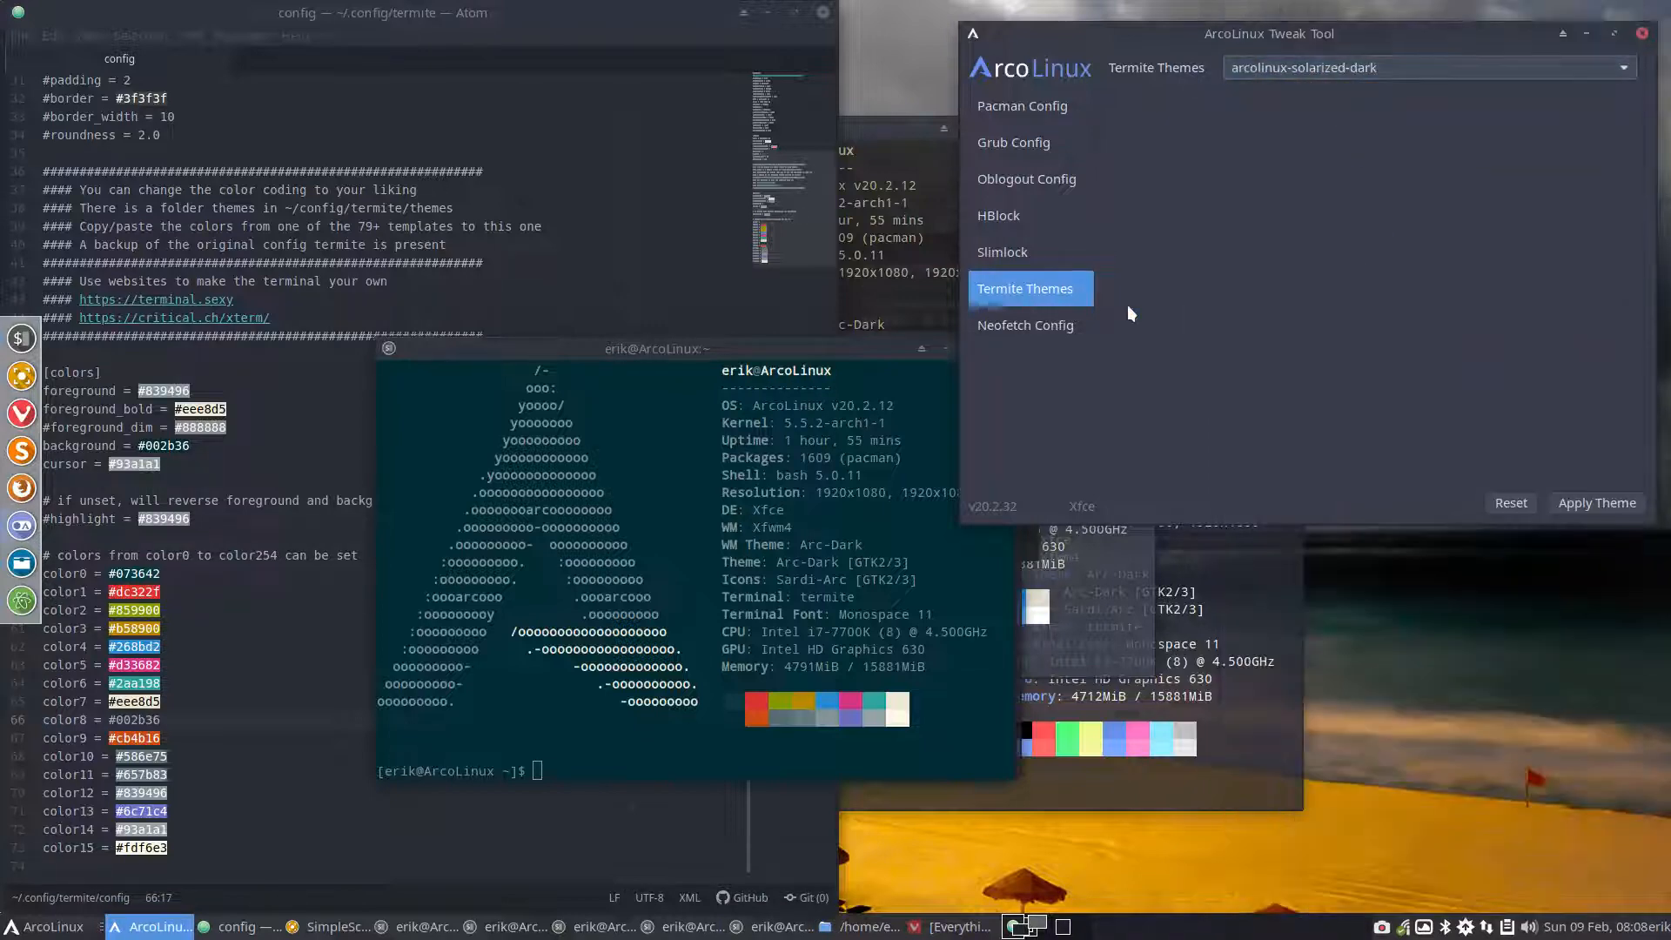
click(1509, 504)
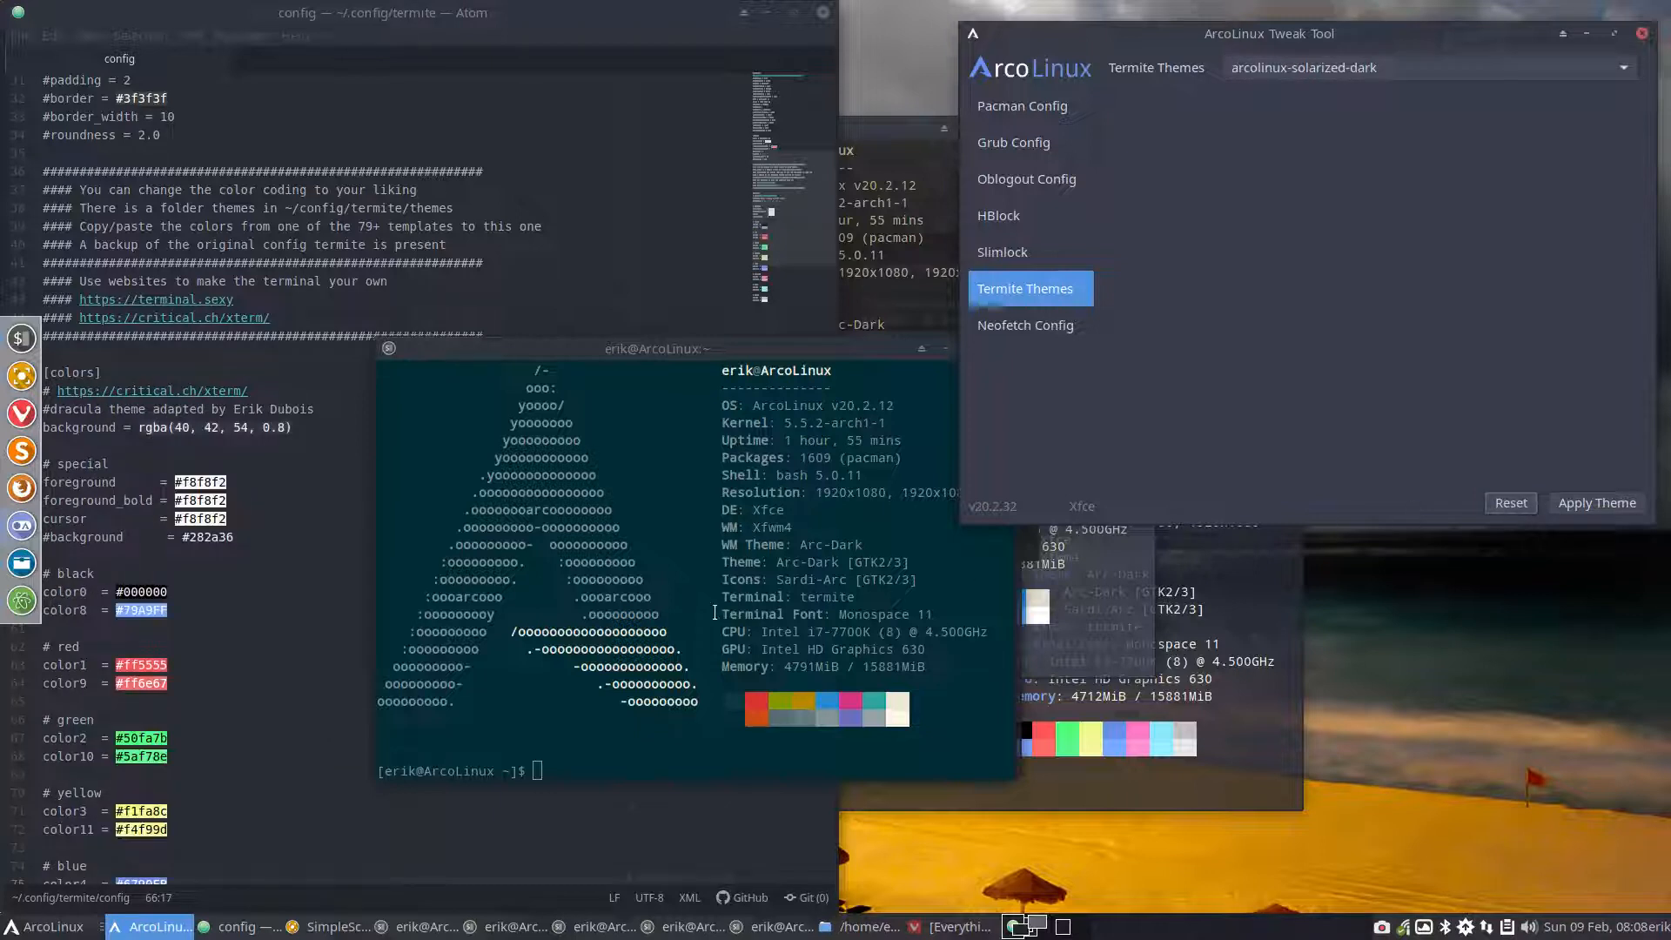
key(ctrl+alt+t)
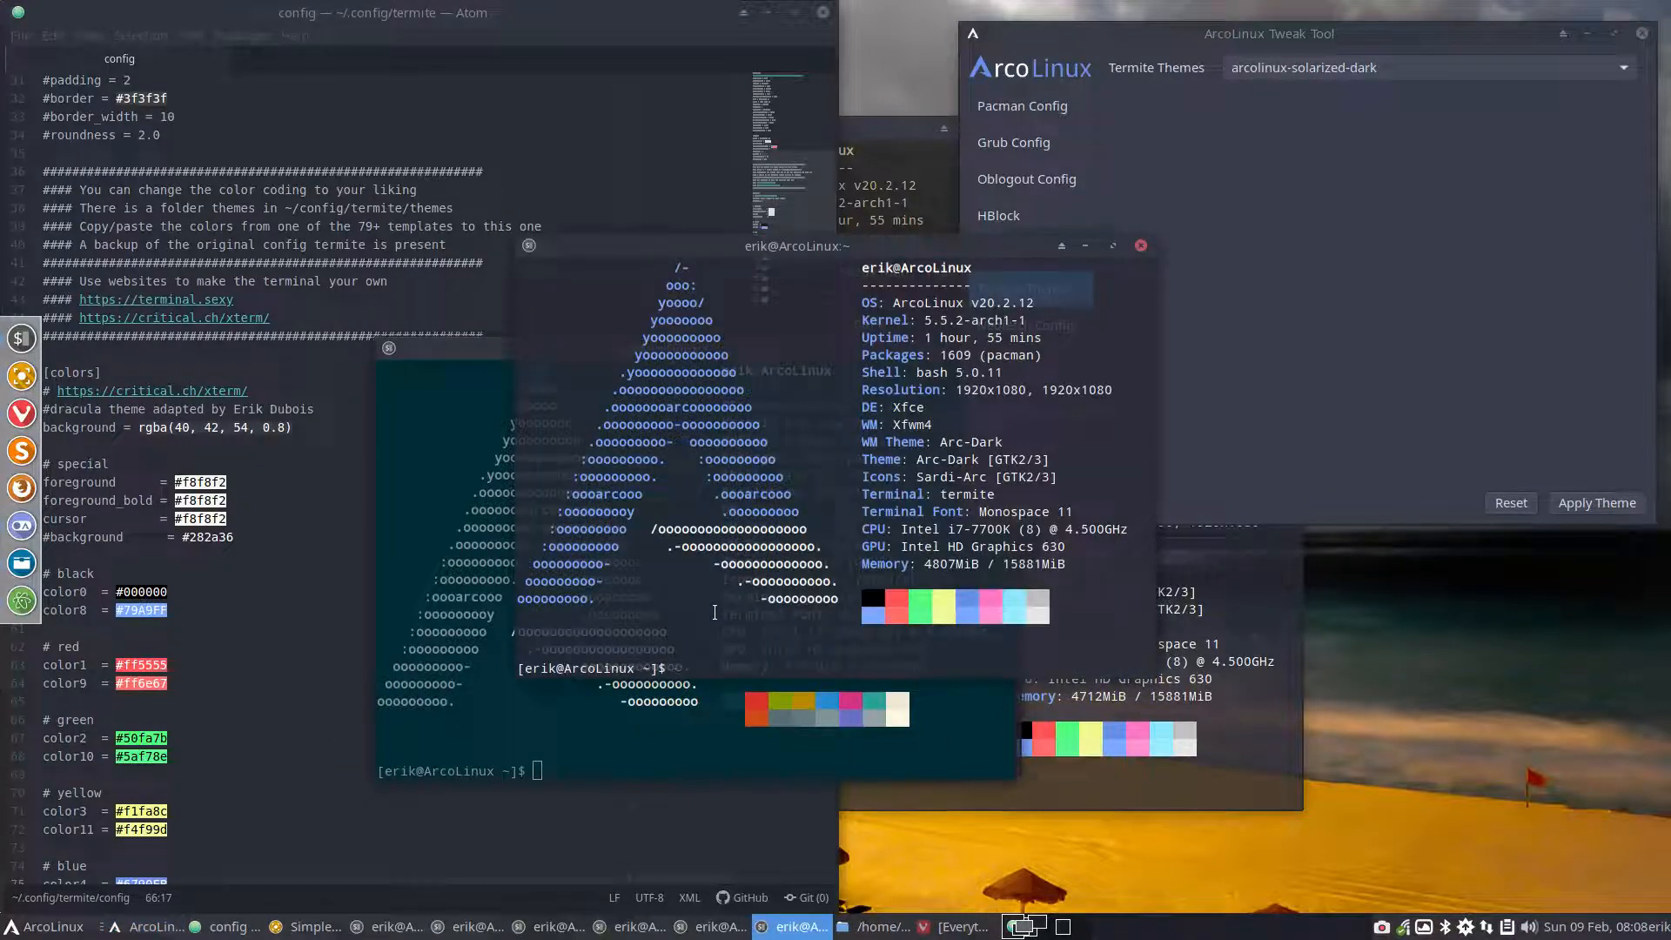